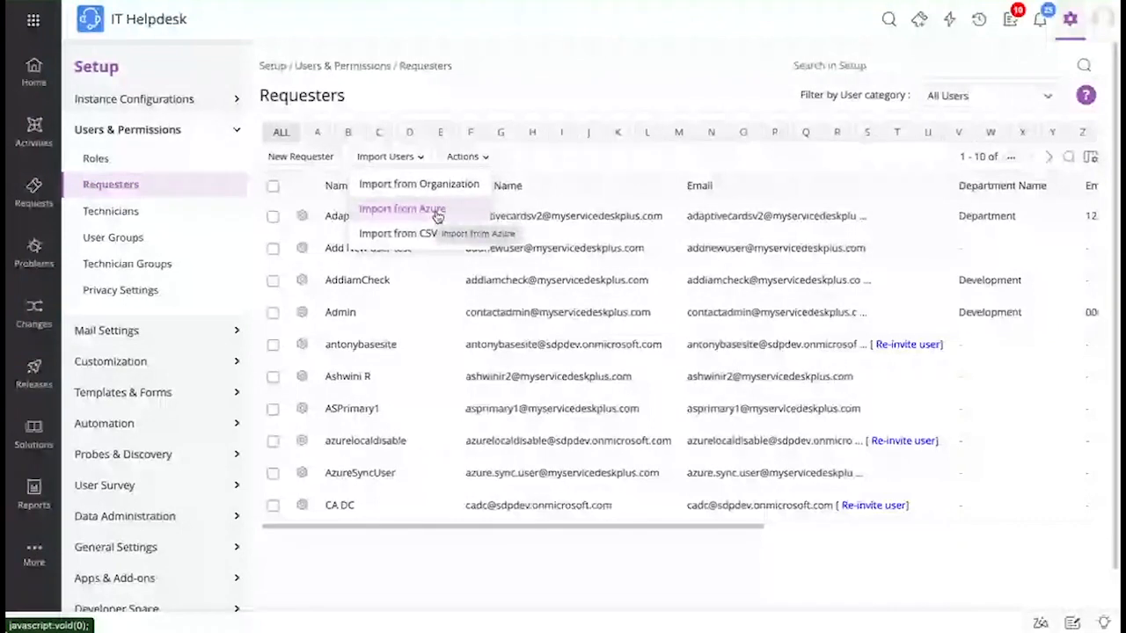
Open the configuration of the Azure AD User Sync third-party integration in the setup
click(578, 181)
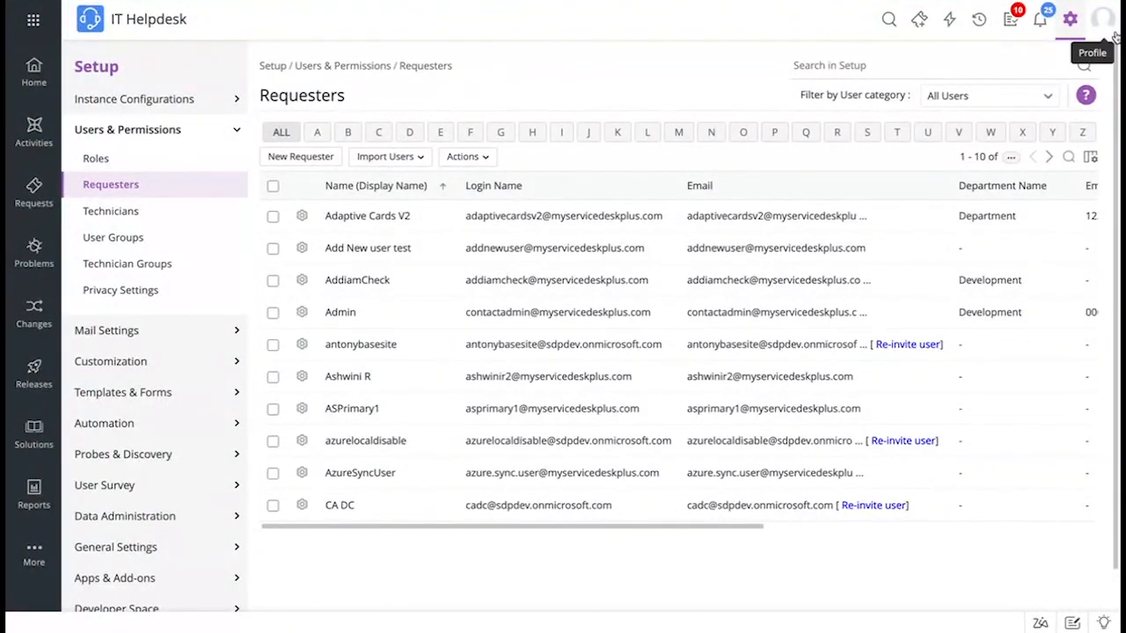
click(1071, 25)
scroll(730, 391, down, 3)
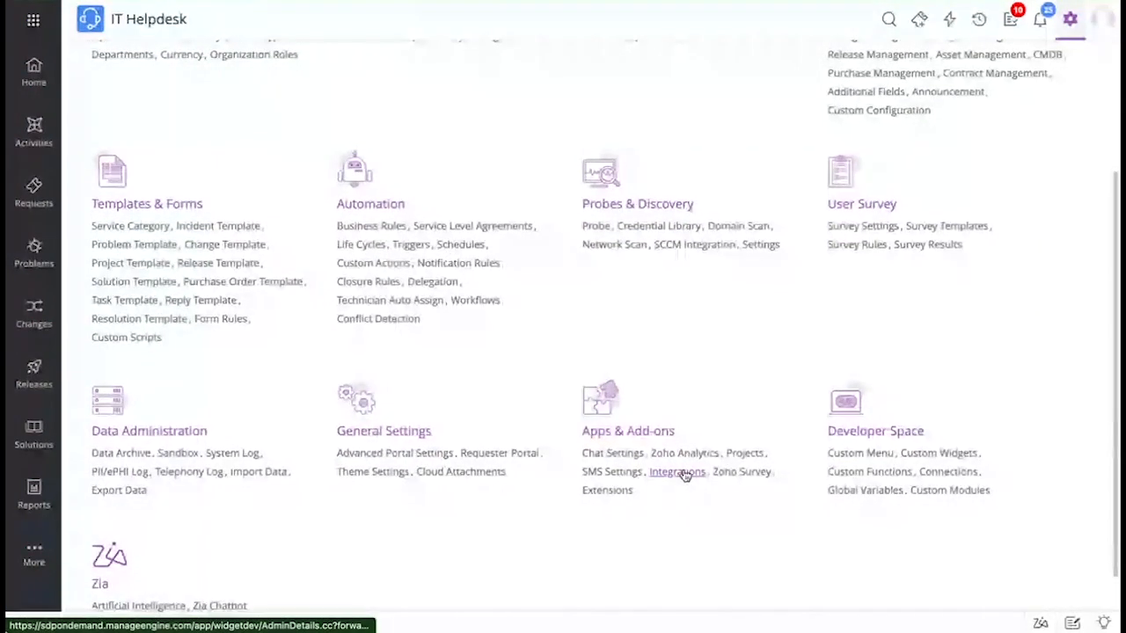
click(684, 474)
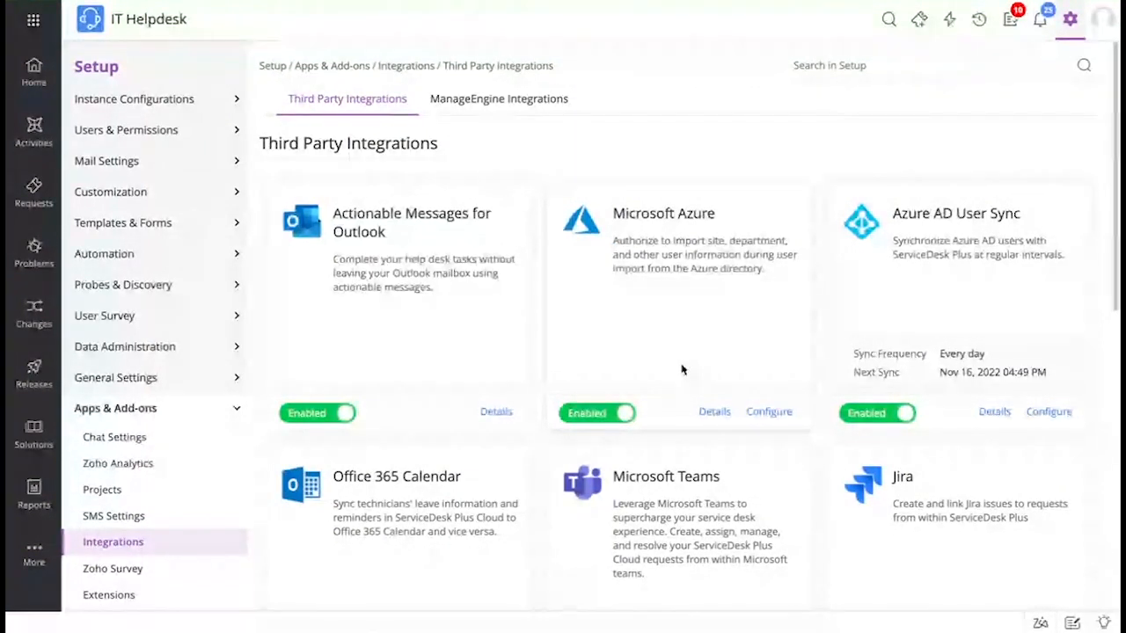
key(F2)
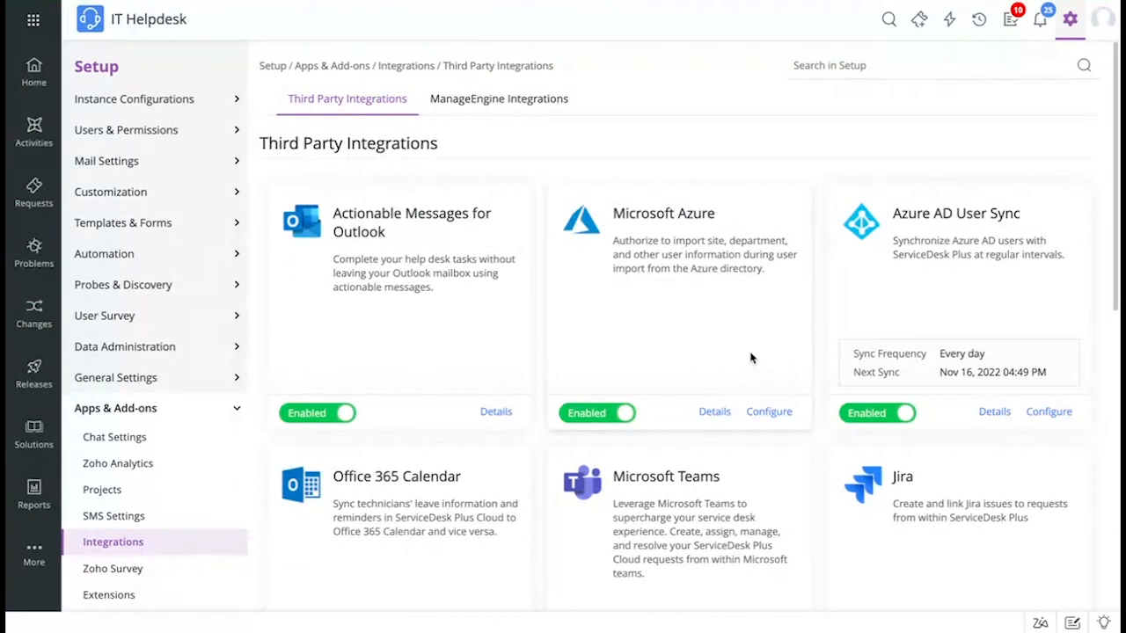
click(1052, 414)
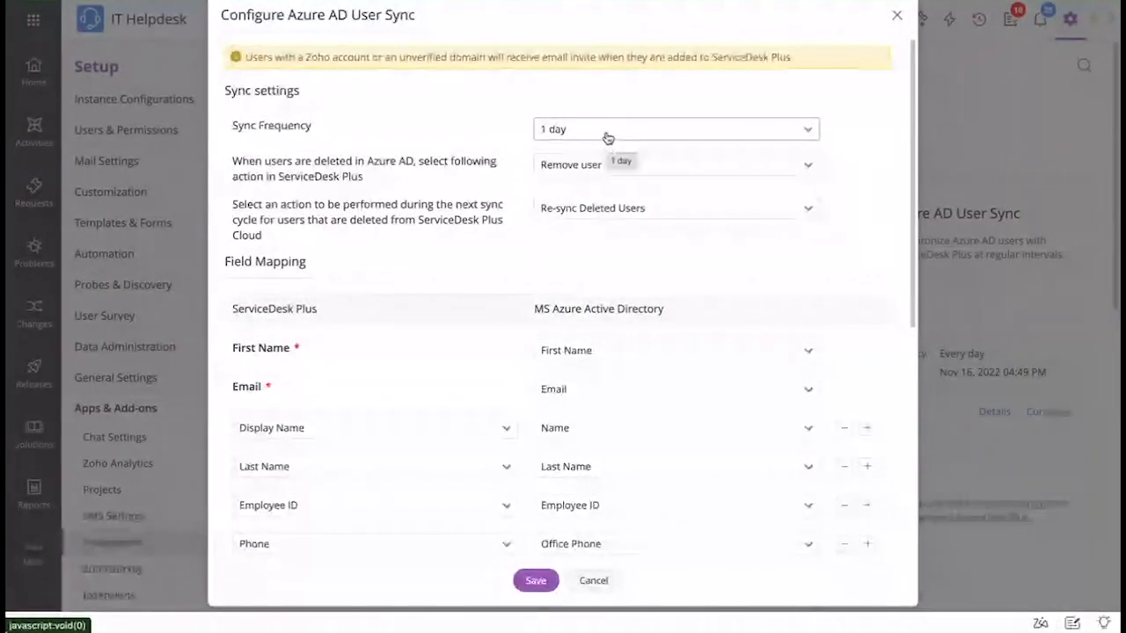
Examine the options for sync frequency, for users deleted in Azure AD, and for users deleted from ServiceDesk Plus Cloud
click(607, 136)
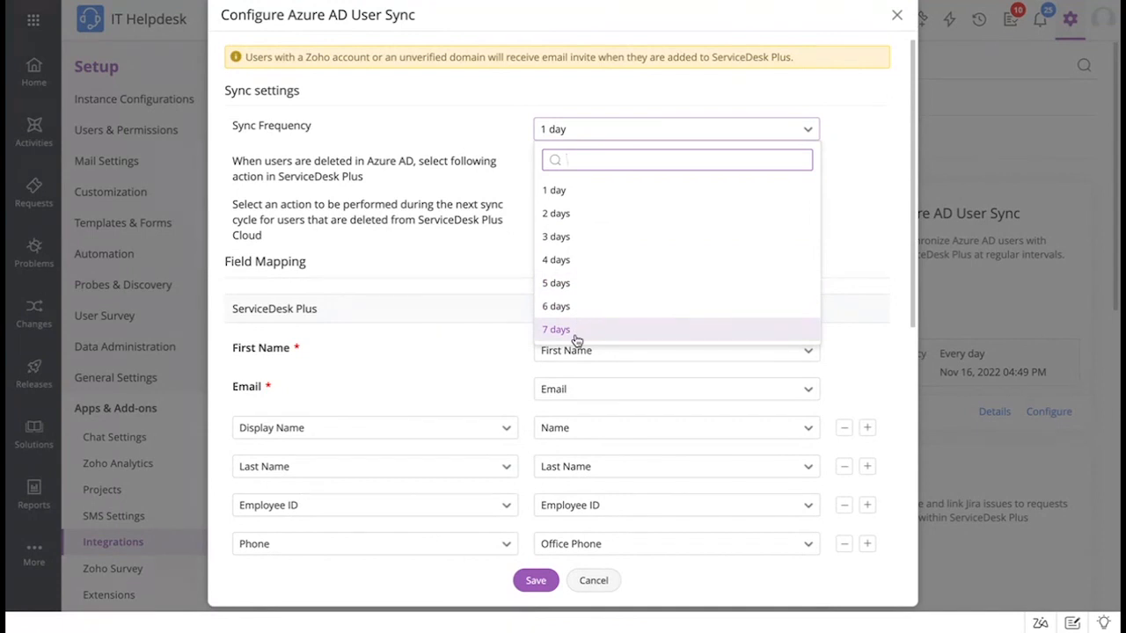
click(440, 262)
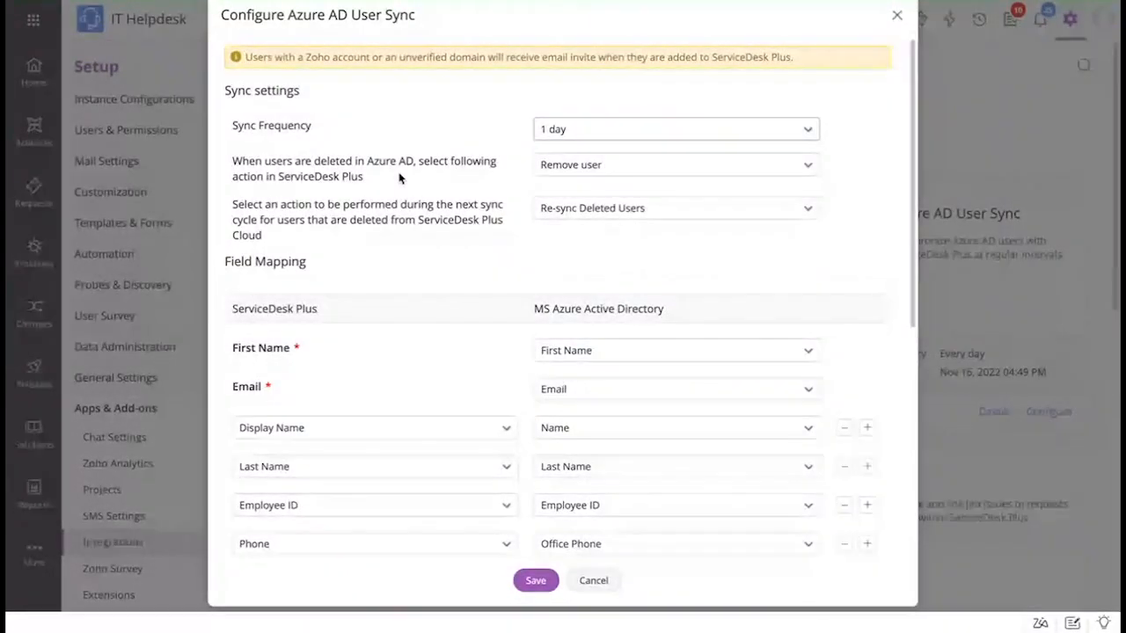
click(572, 167)
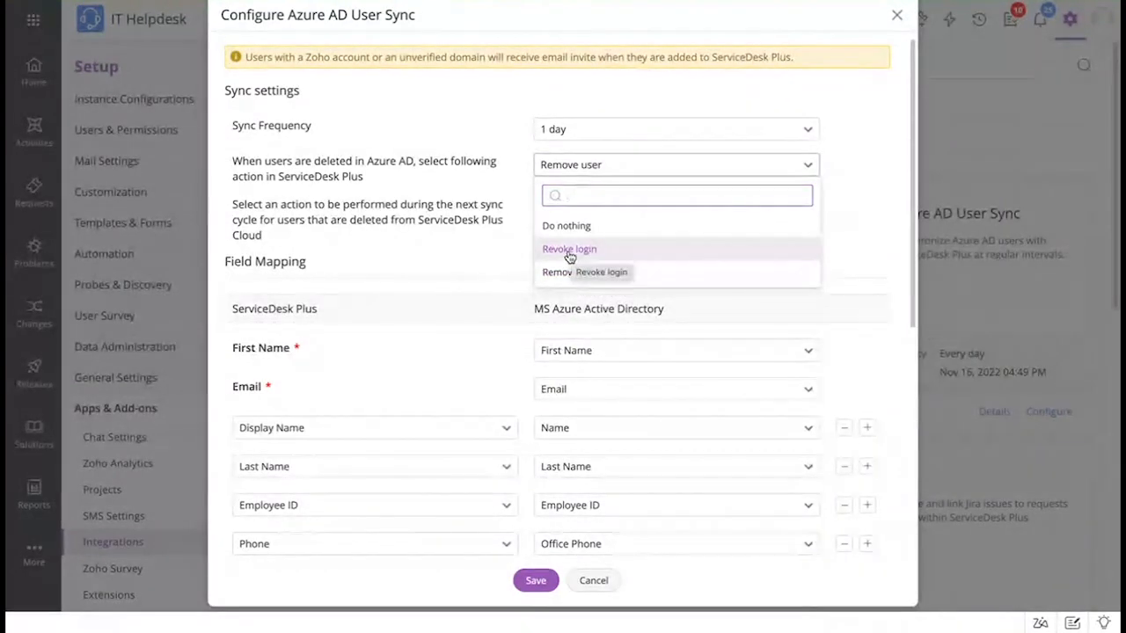
click(433, 276)
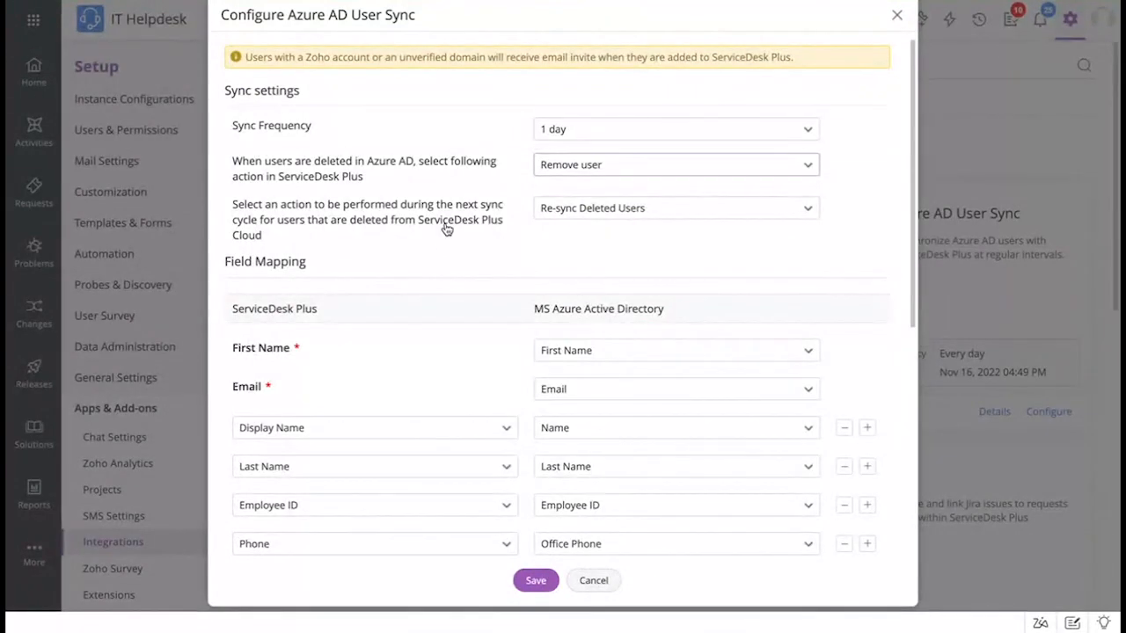
click(595, 207)
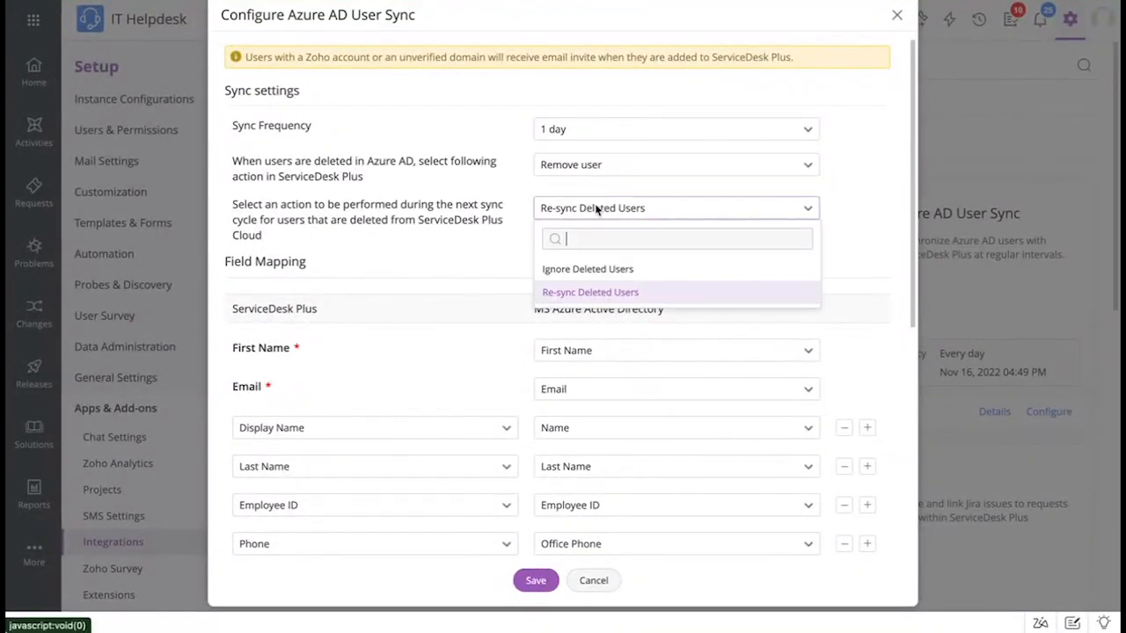
click(567, 299)
Try a "Department is HR" criterion for importing users below the field mapping, and discard the sync configuration changes
scroll(456, 374, down, 2)
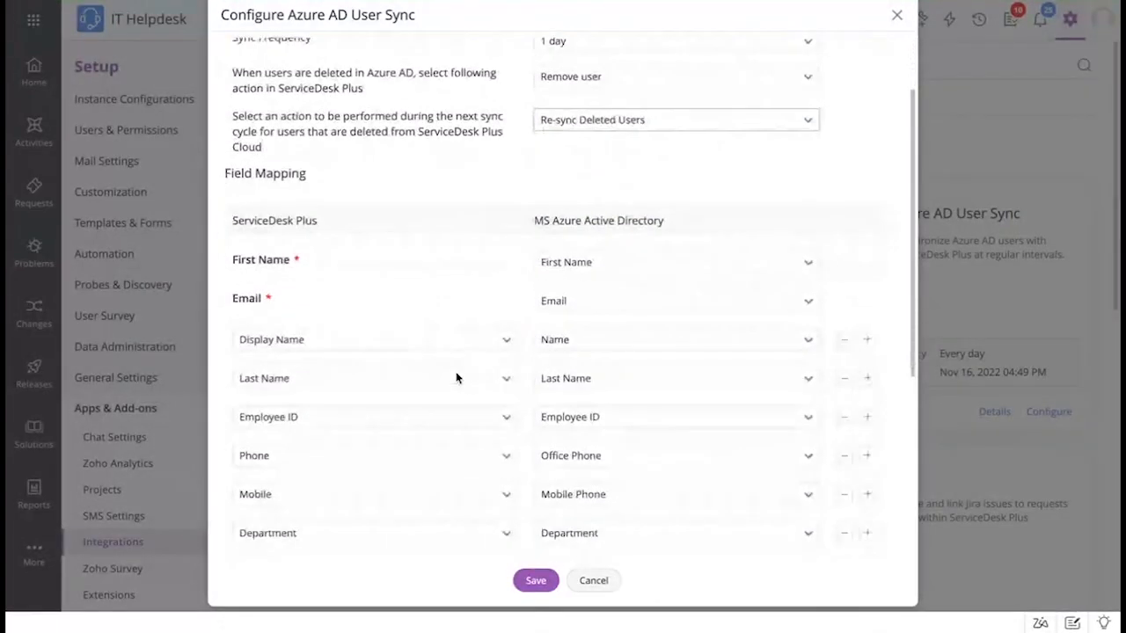
scroll(456, 378, down, 1)
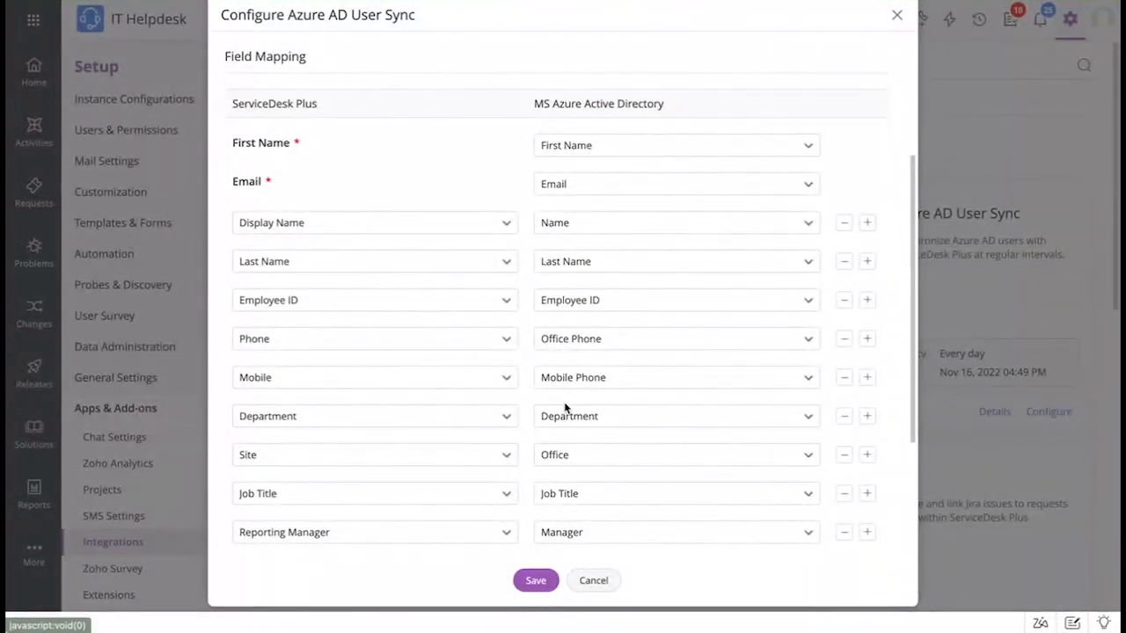
scroll(587, 413, down, 3)
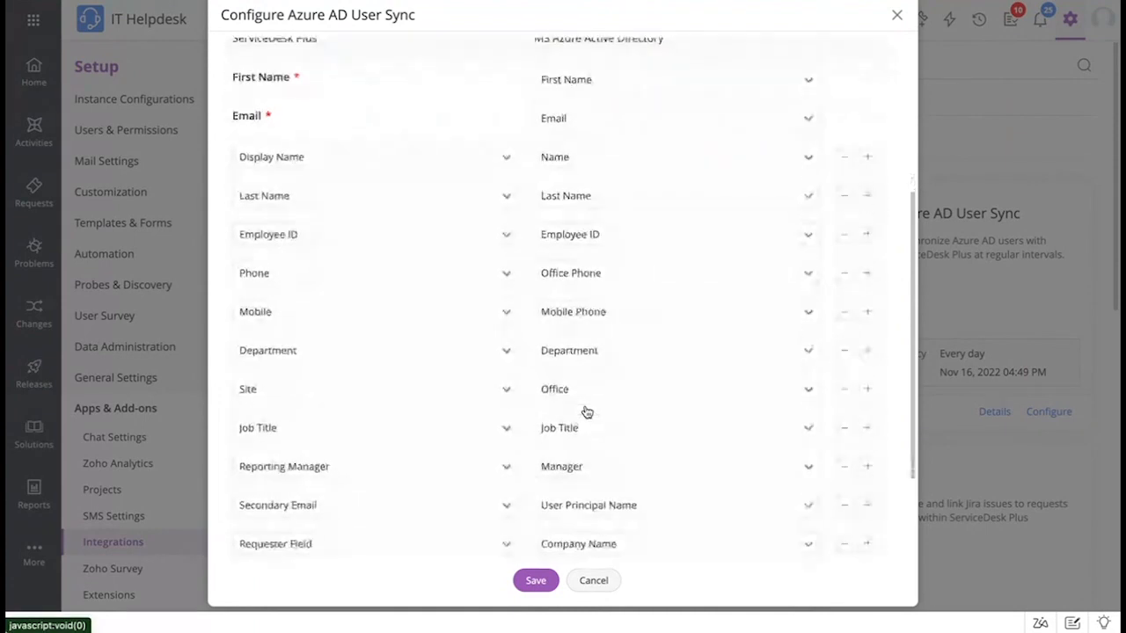
scroll(587, 412, down, 1)
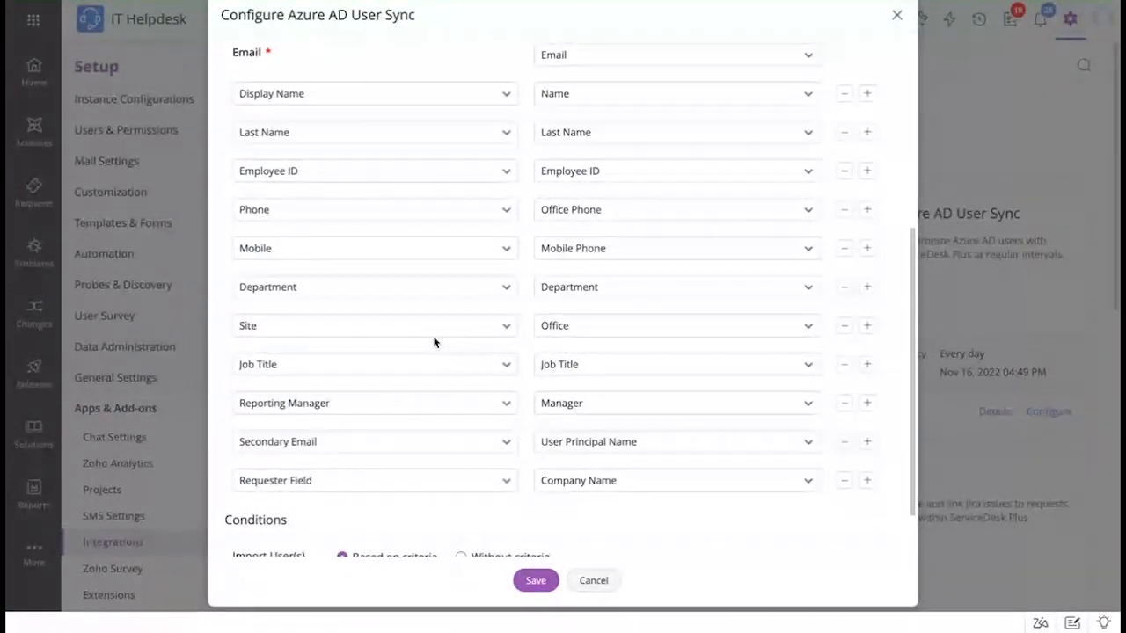
scroll(434, 342, down, 2)
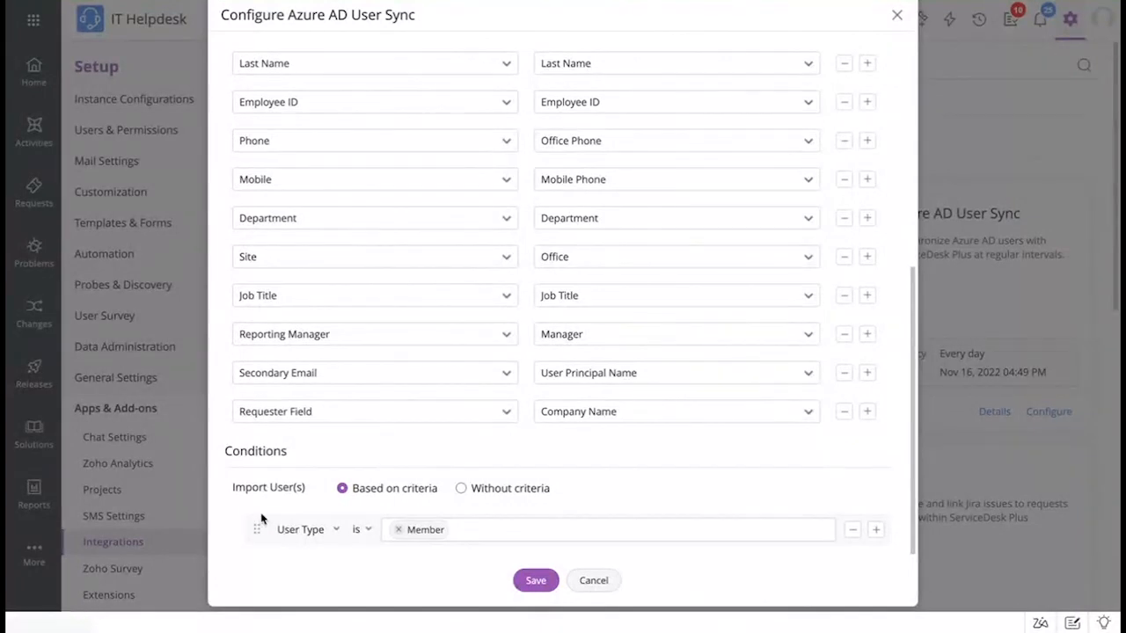
click(309, 531)
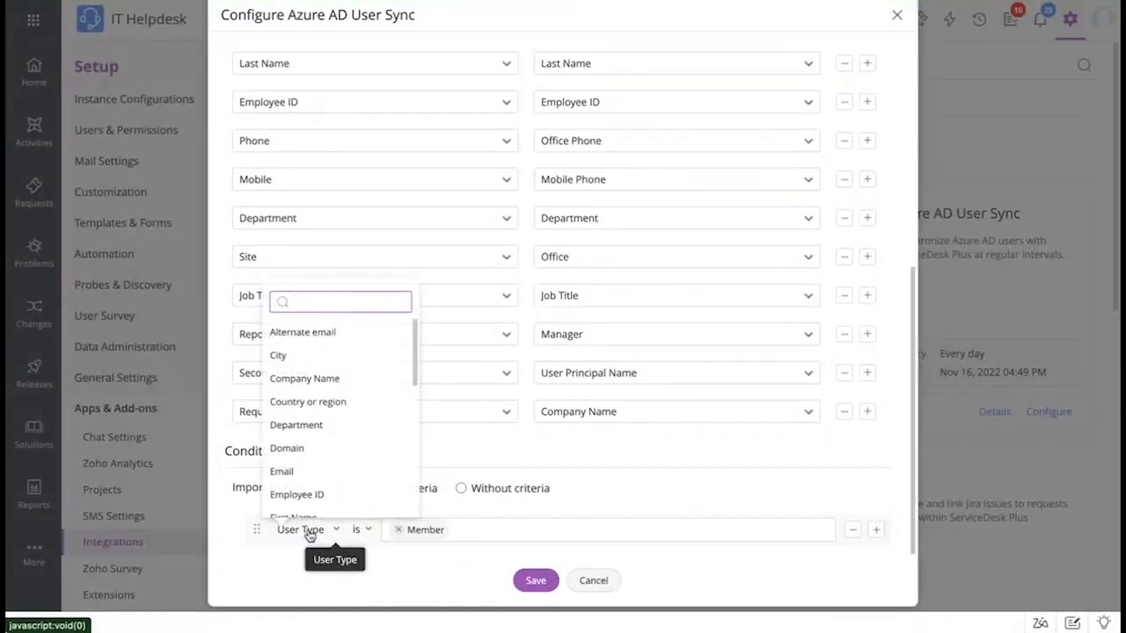
click(340, 424)
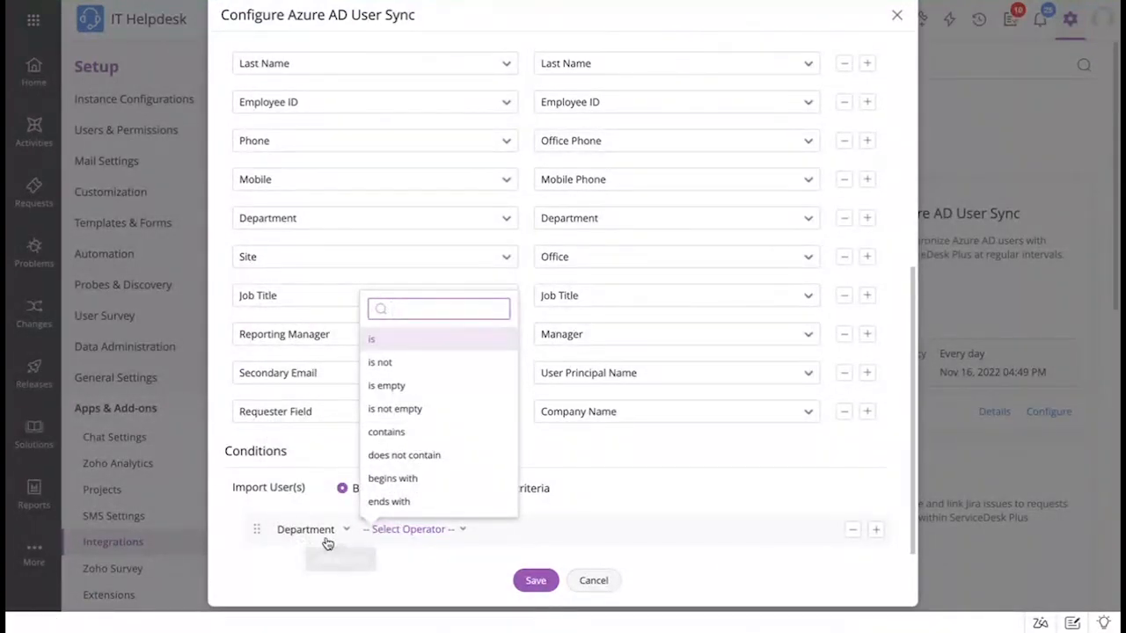
click(392, 343)
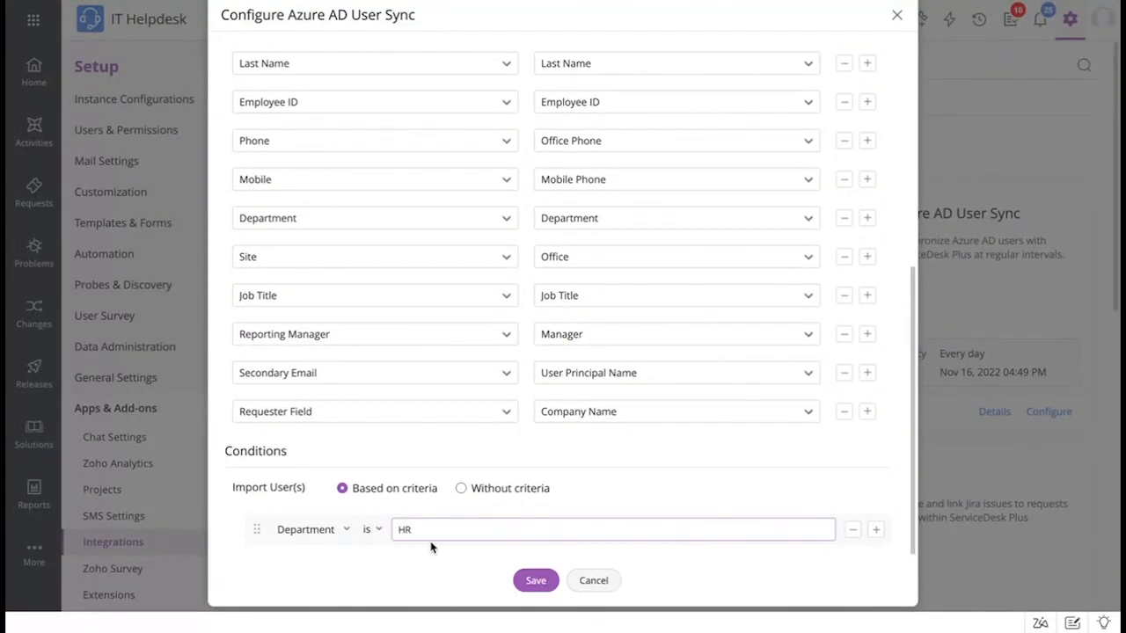
click(594, 581)
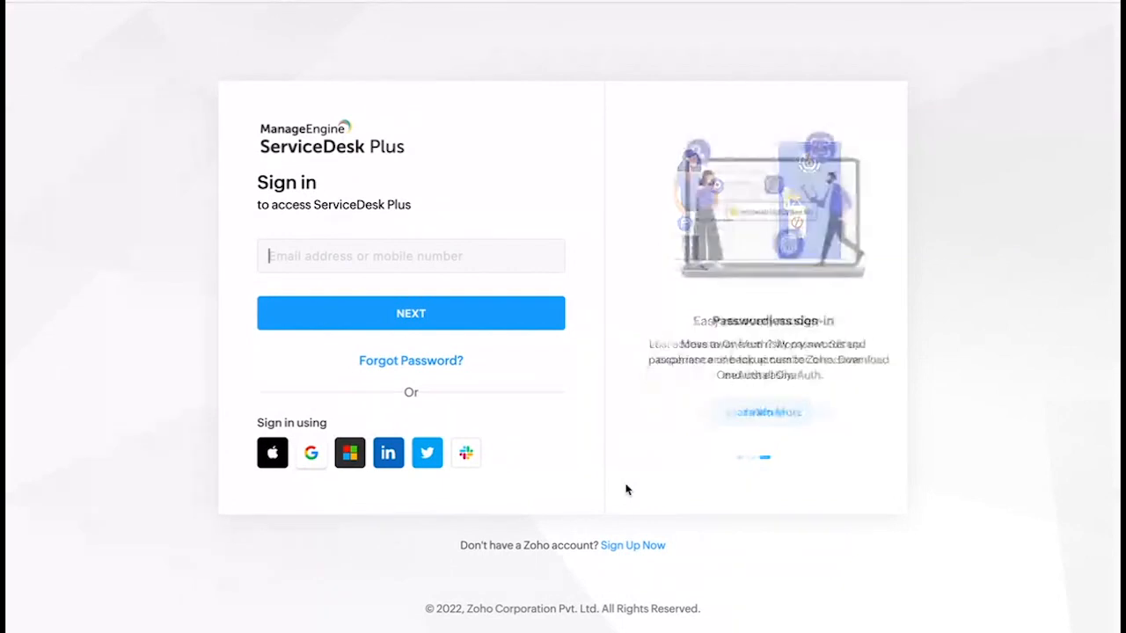
Sign in to ServiceDesk Plus through Microsoft with the first listed account
click(350, 454)
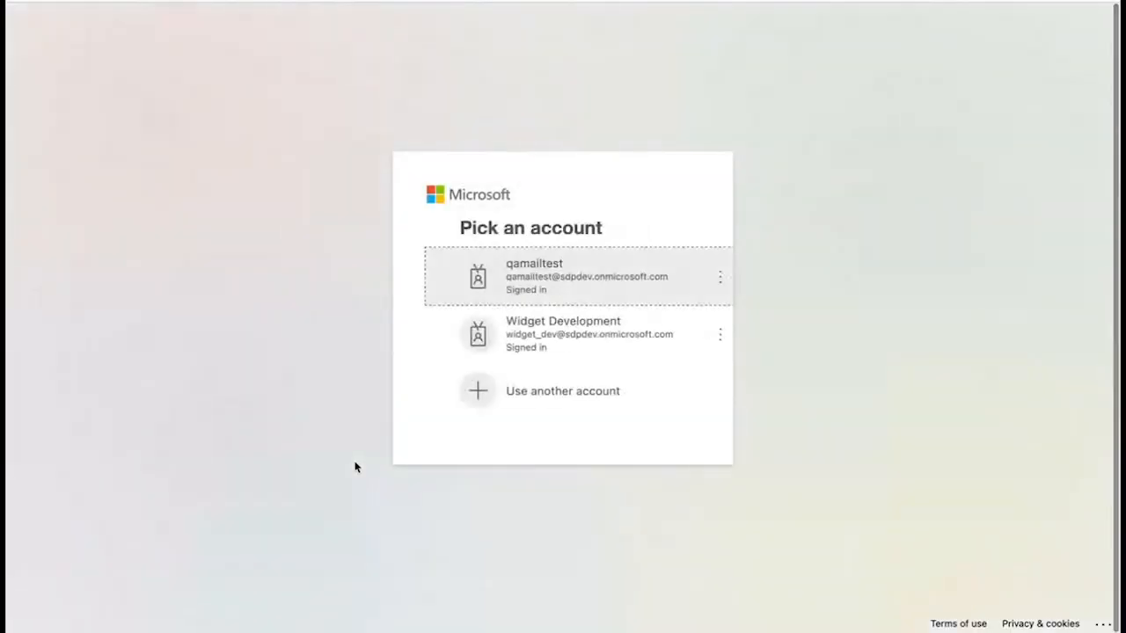
click(535, 281)
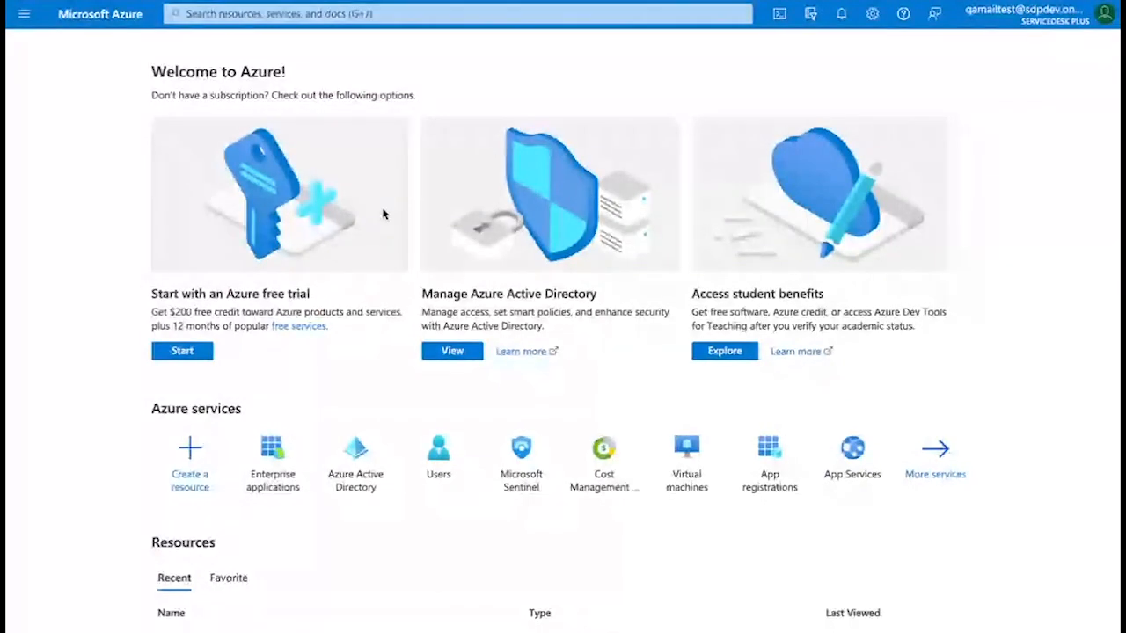
In the Microsoft Azure portal, search the Azure Active Directory enterprise applications for "Zoho"
click(352, 489)
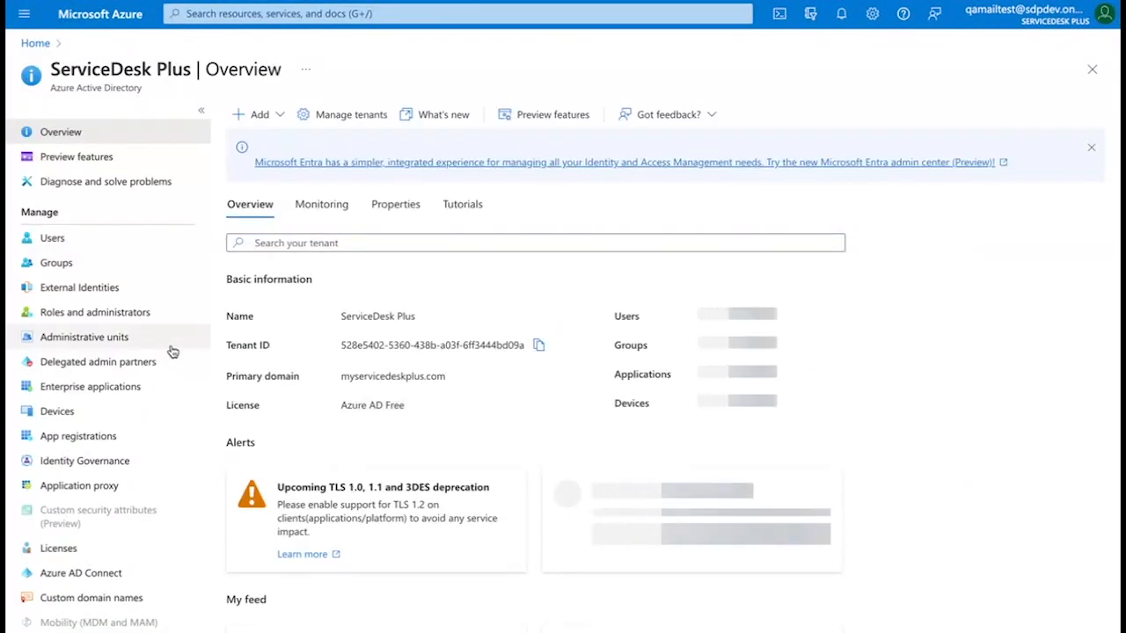
click(106, 392)
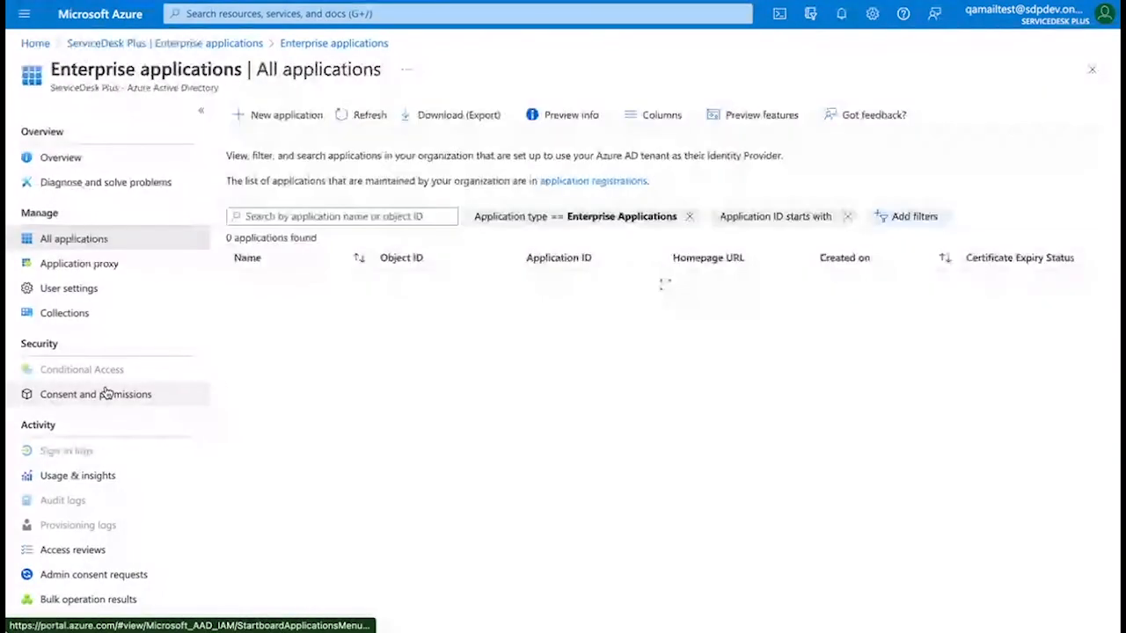
click(305, 216)
text(Zo)
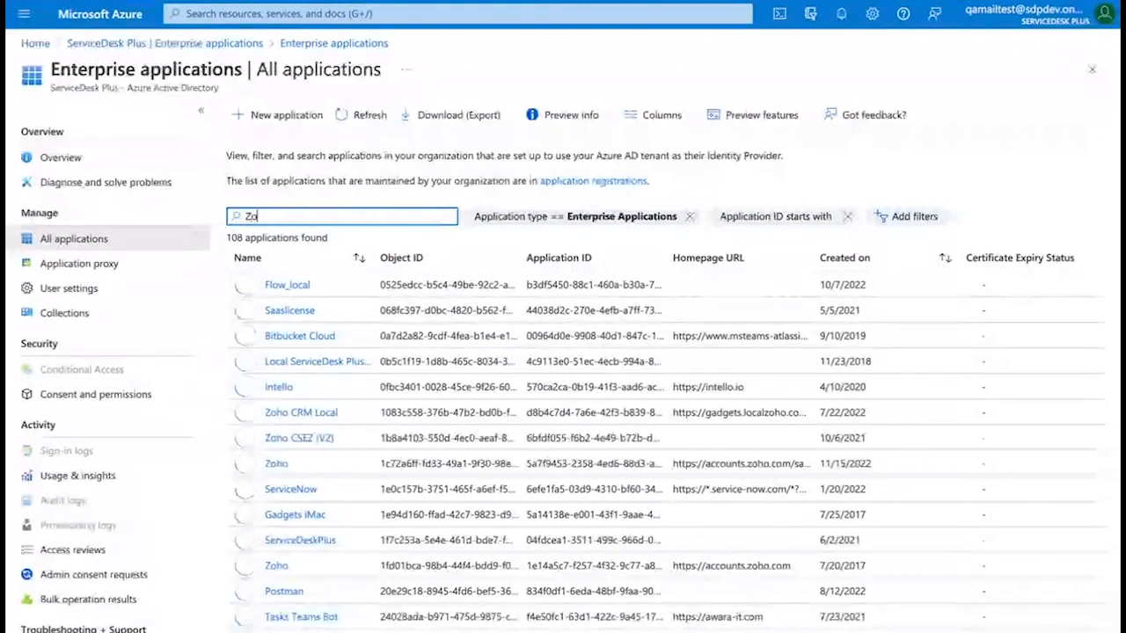
text(ho)
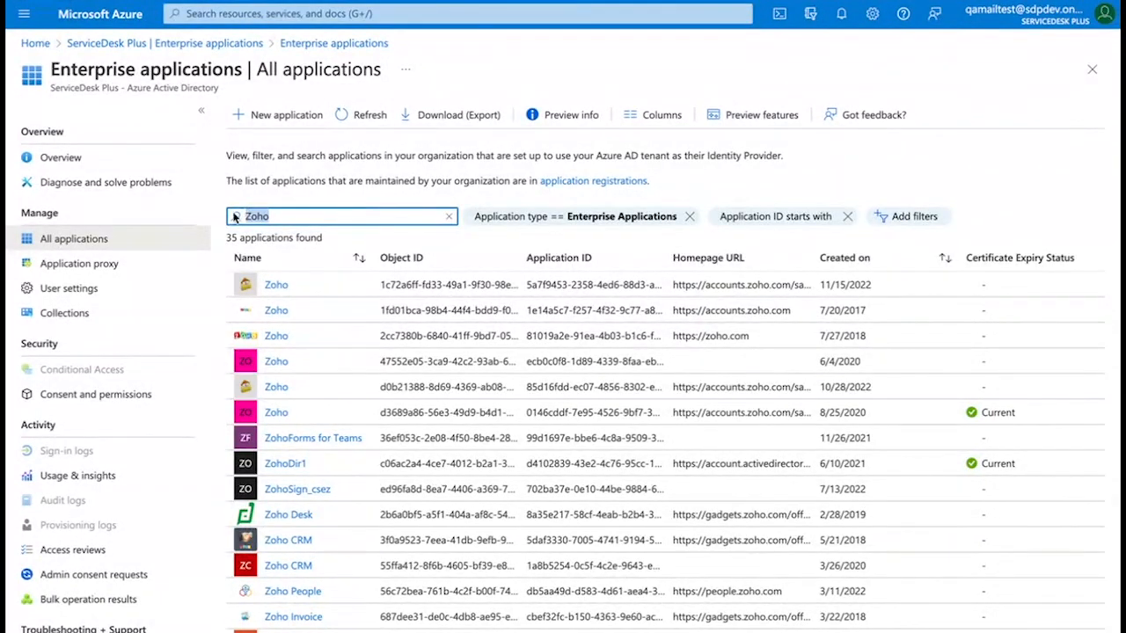
Search the enterprise applications for "servi" and review the SAML single sign-on settings of ServiceDesk Plus Custom
key(BackSpace)
text(servi)
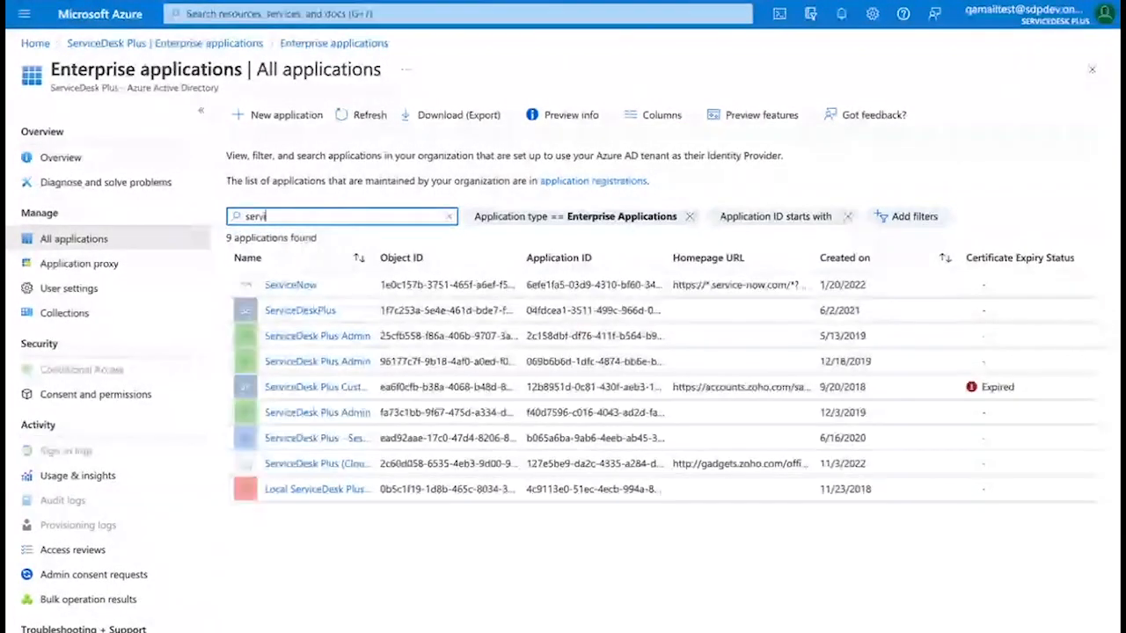
click(333, 389)
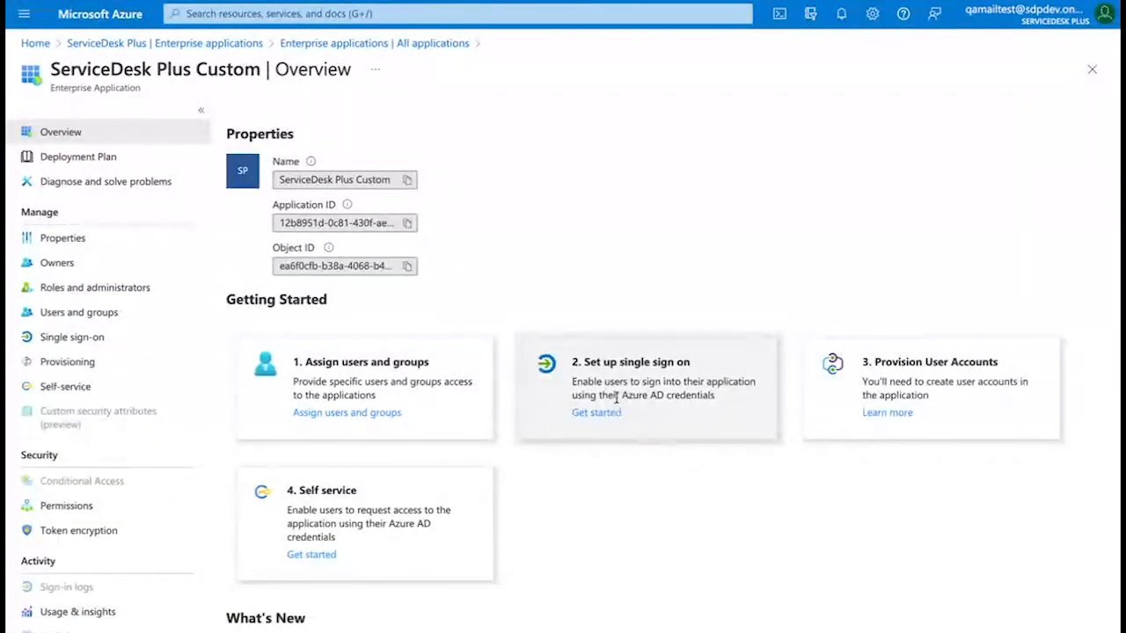
click(594, 411)
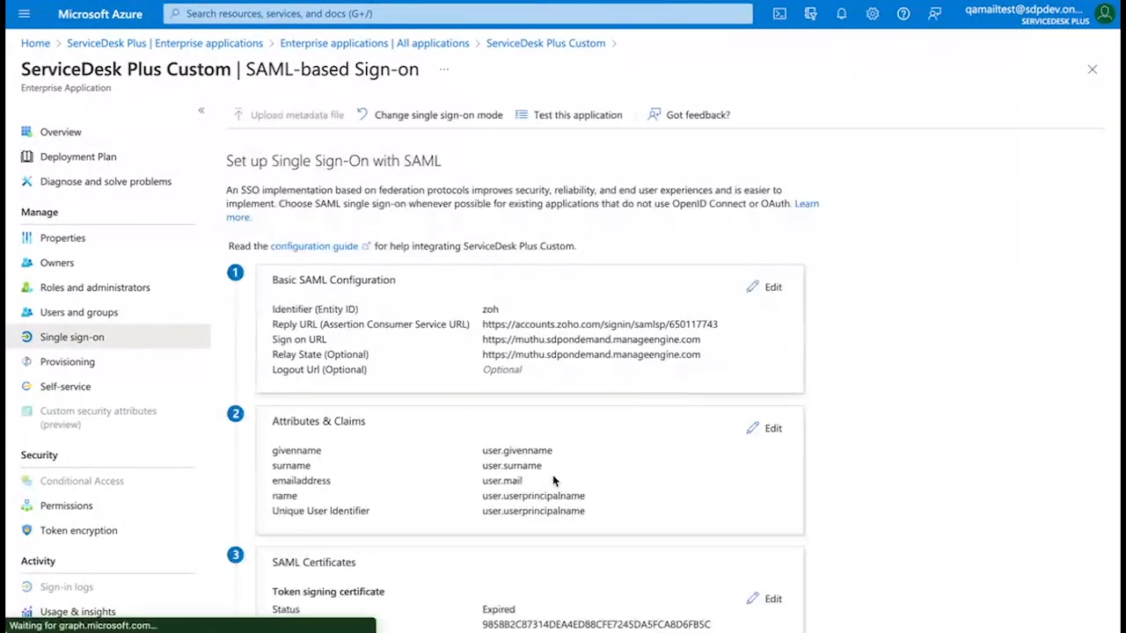
scroll(554, 480, down, 1)
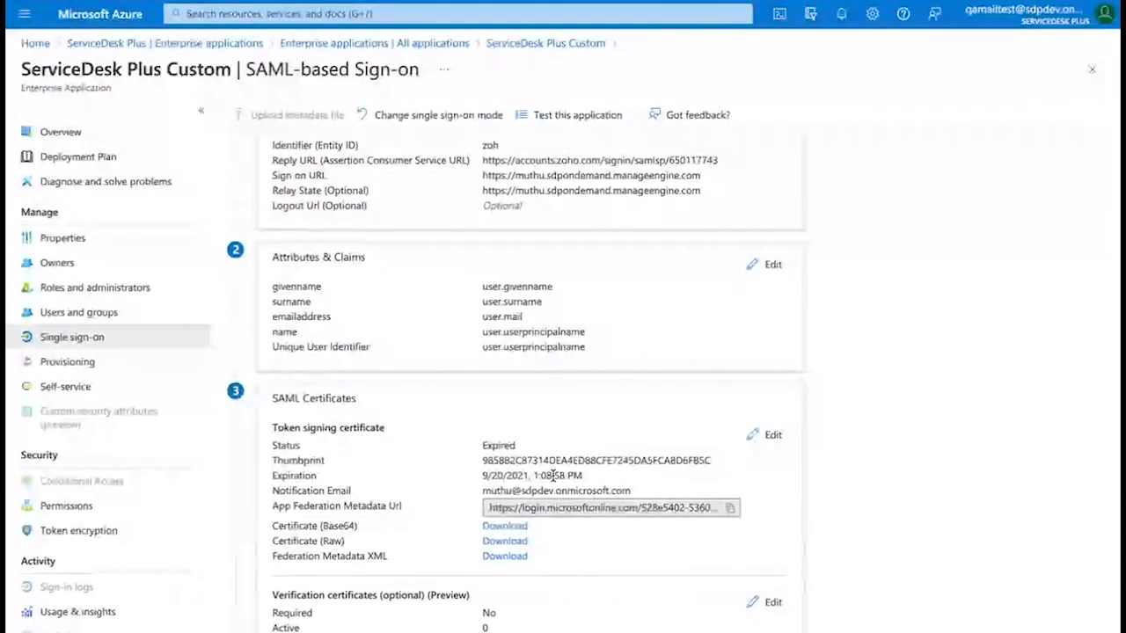
scroll(554, 475, down, 2)
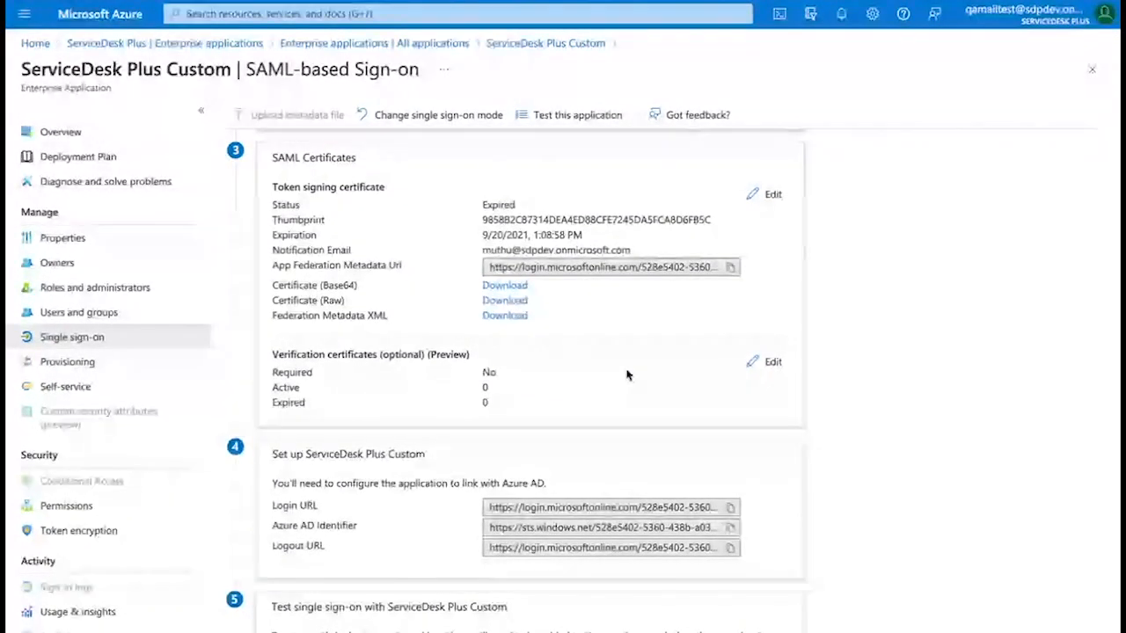
scroll(627, 375, down, 1)
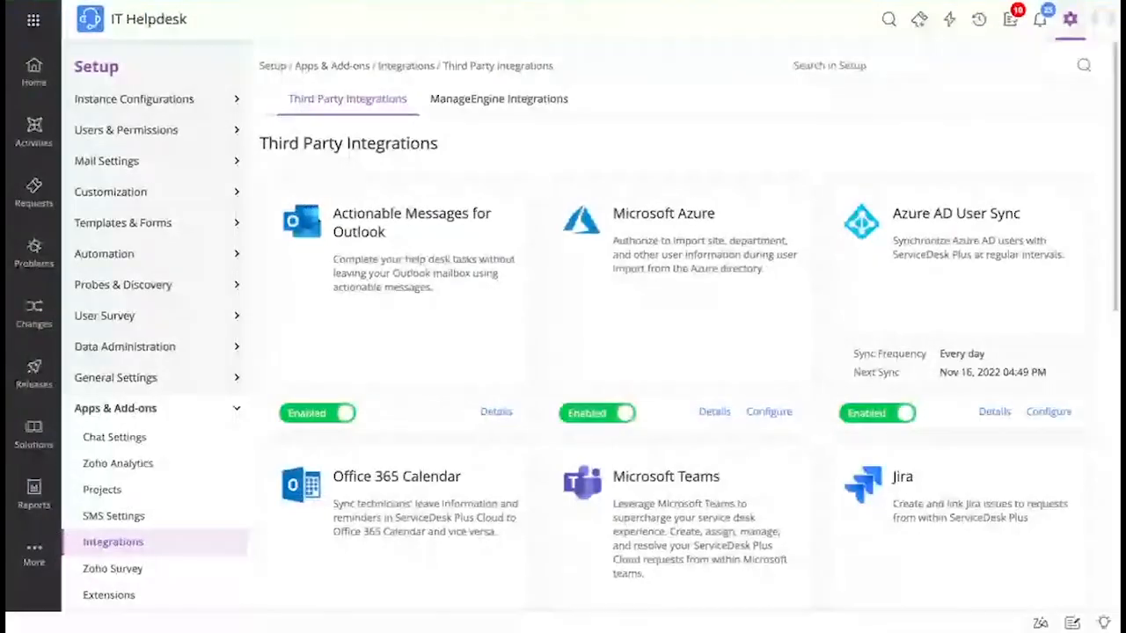
Switch back to ServiceDesk Plus and open the SAML configuration in the ESM Directory for editing
click(31, 24)
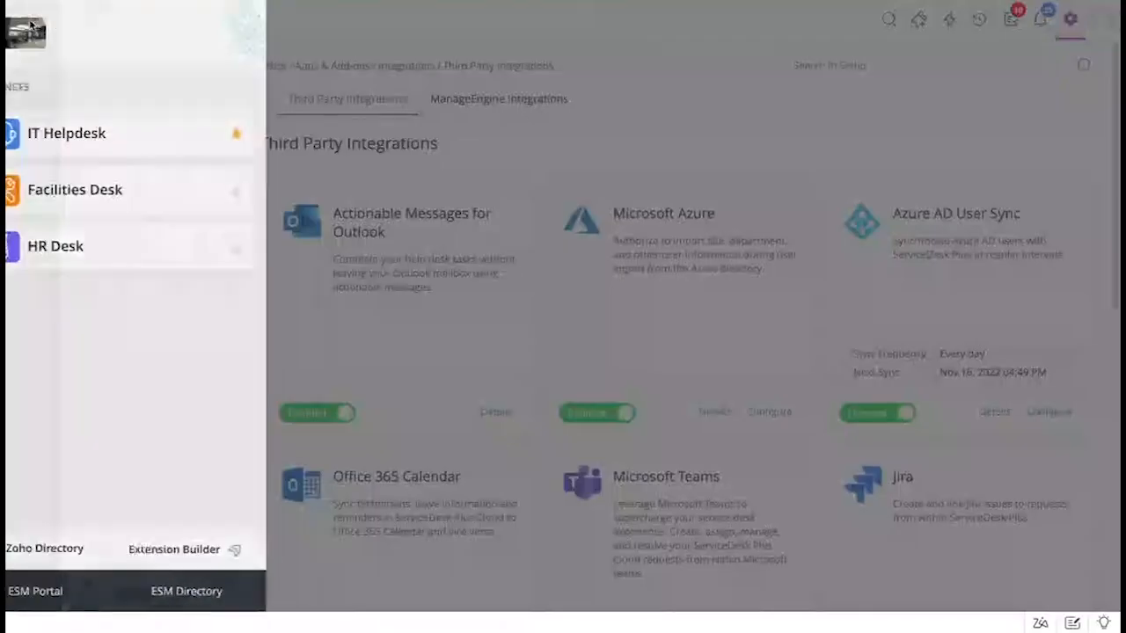
click(214, 601)
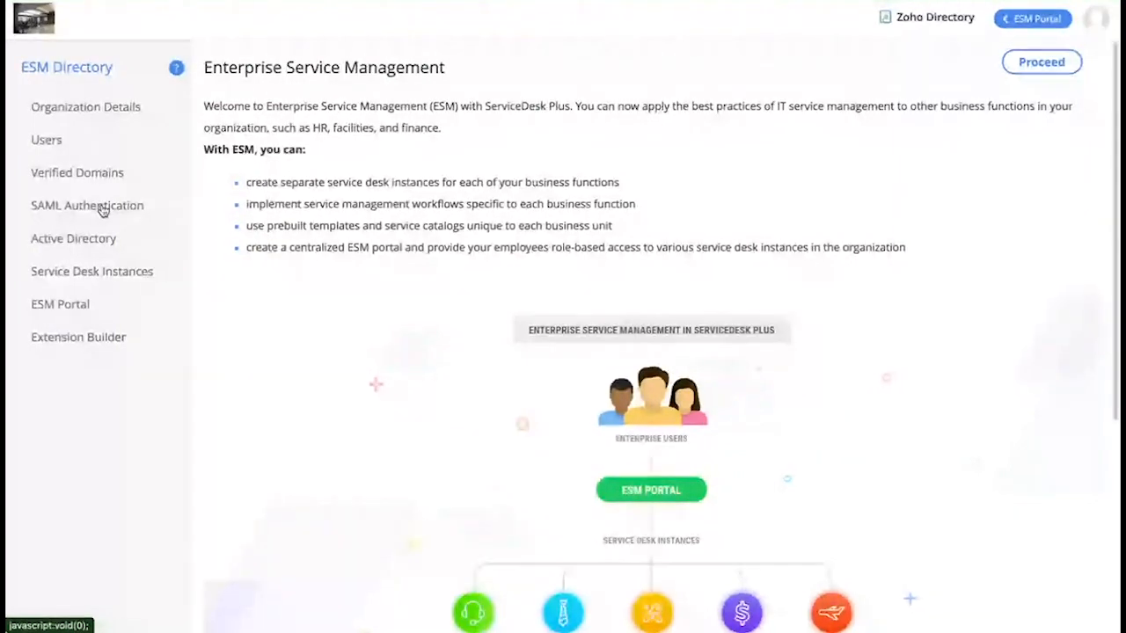
click(102, 207)
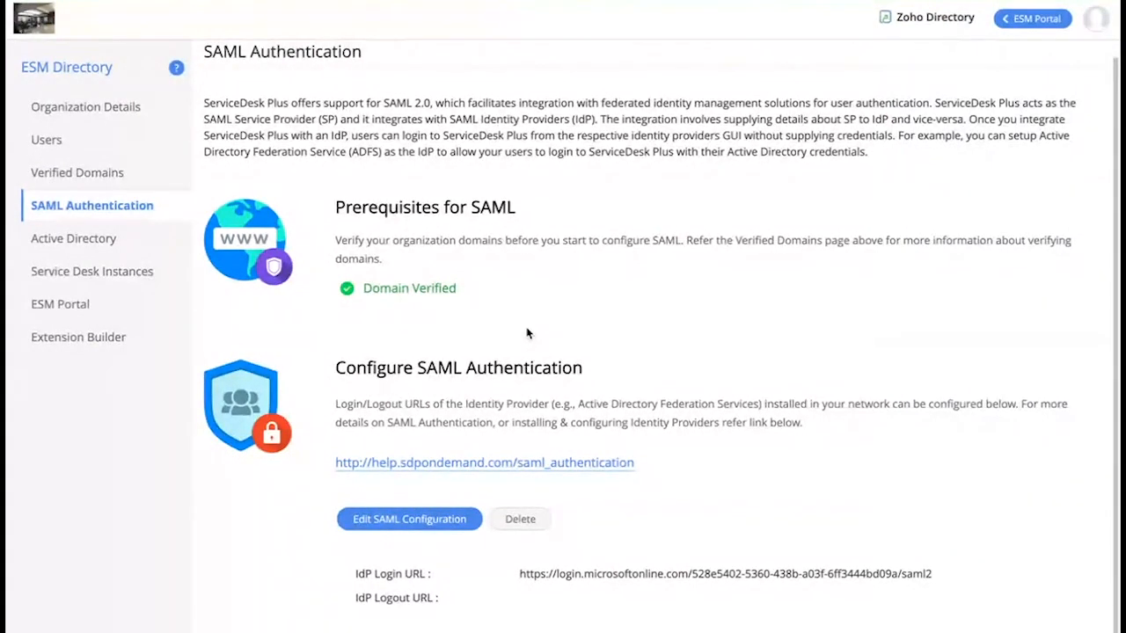
click(410, 519)
scroll(742, 493, down, 2)
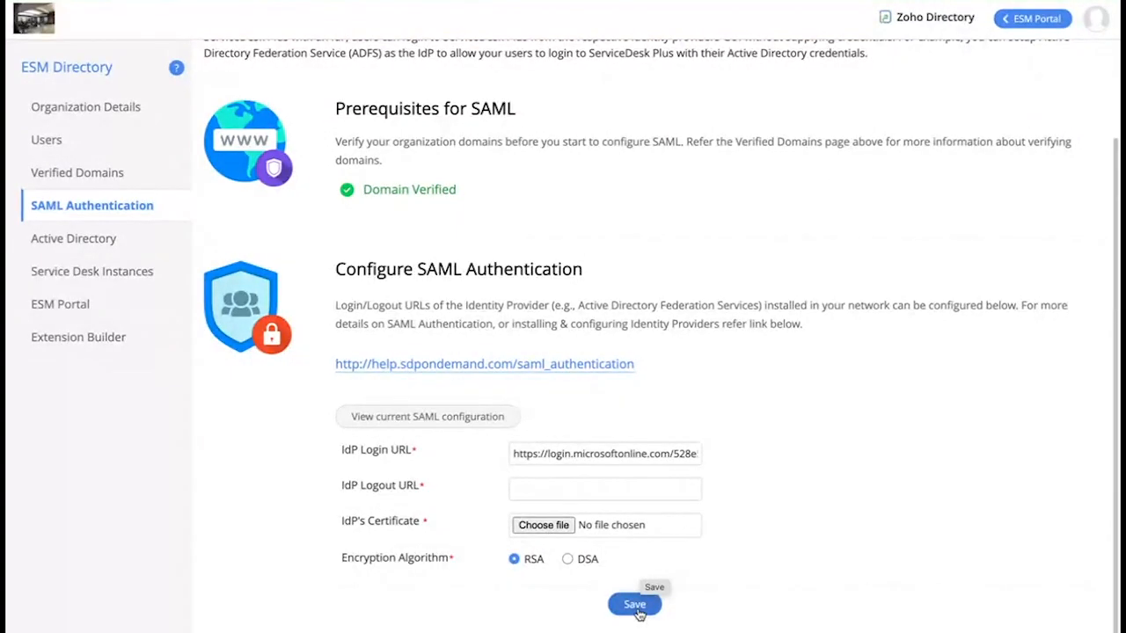
Return to the IT Helpdesk setup in ServiceDesk Plus and look over the third-party integrations, including Microsoft Teams
scroll(862, 454, up, 2)
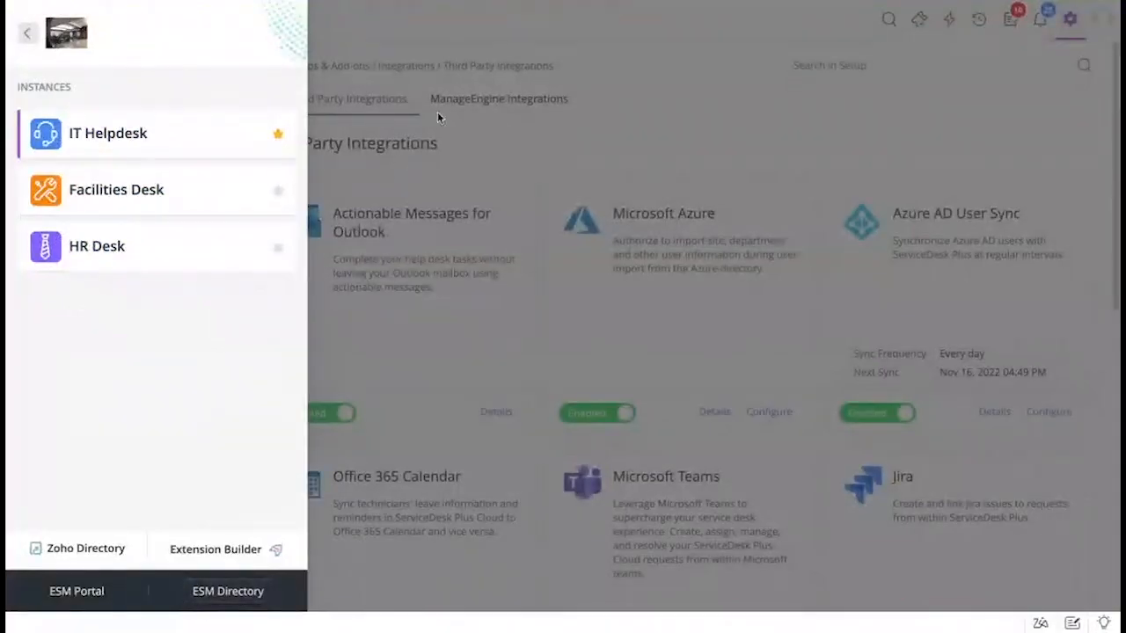
click(437, 113)
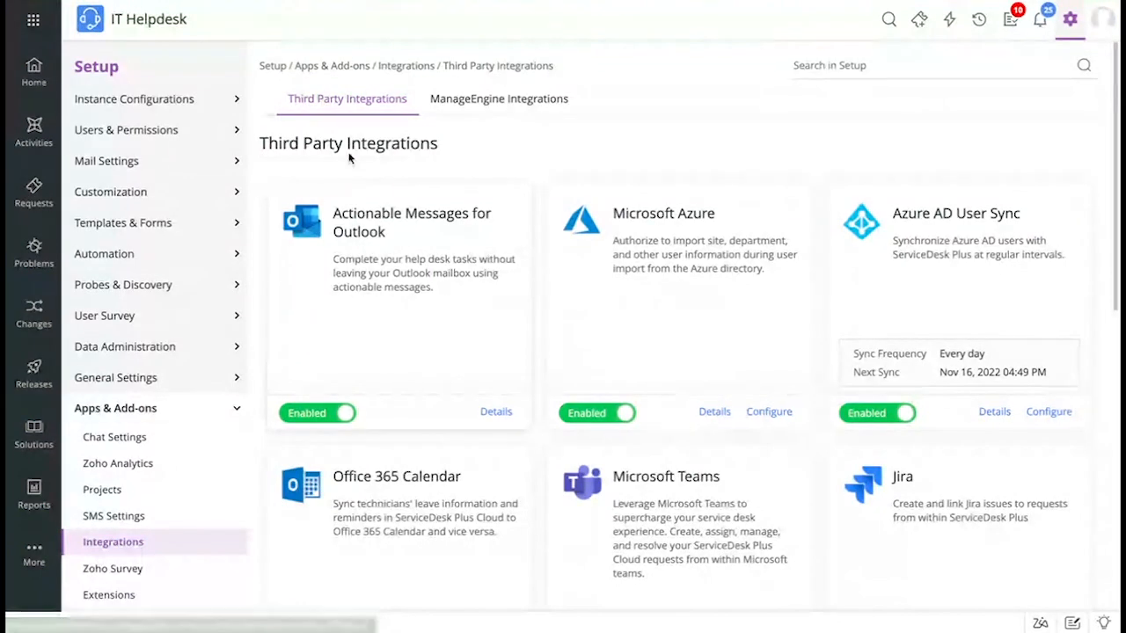
scroll(615, 361, down, 2)
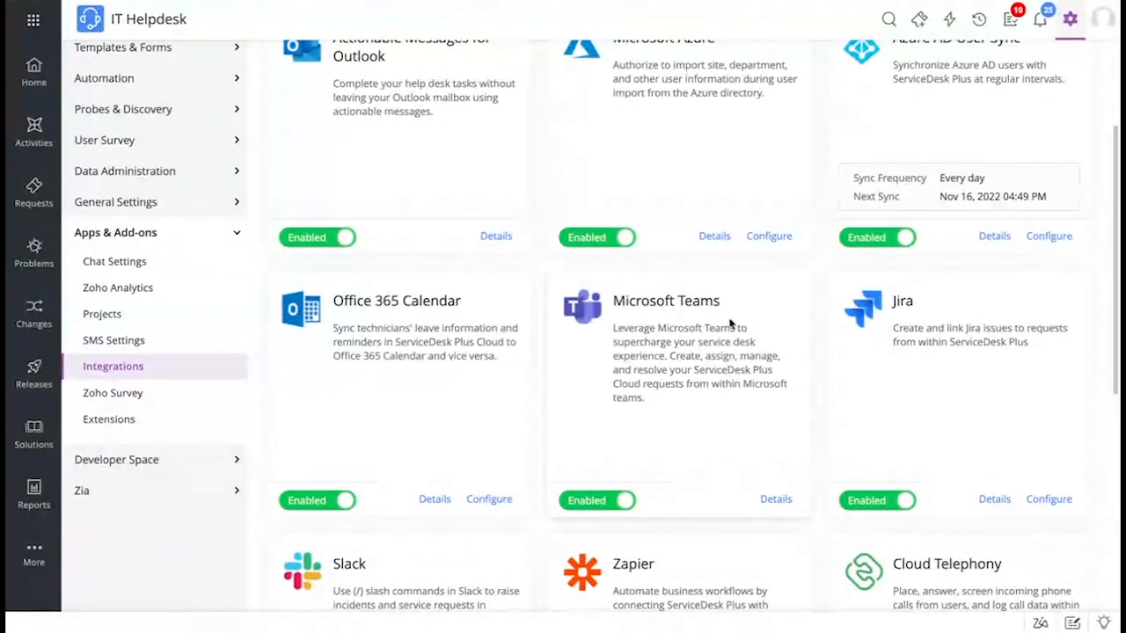
scroll(729, 324, up, 1)
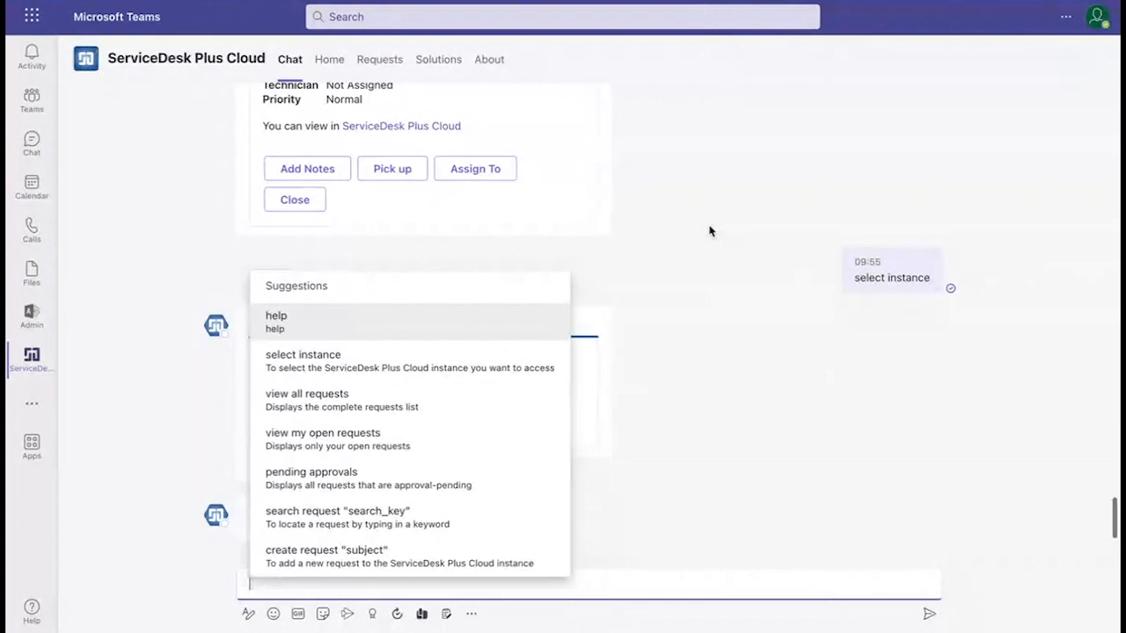
Switch to the ServiceDesk Plus Cloud chat in Microsoft Teams and view the list of recent apps
click(710, 230)
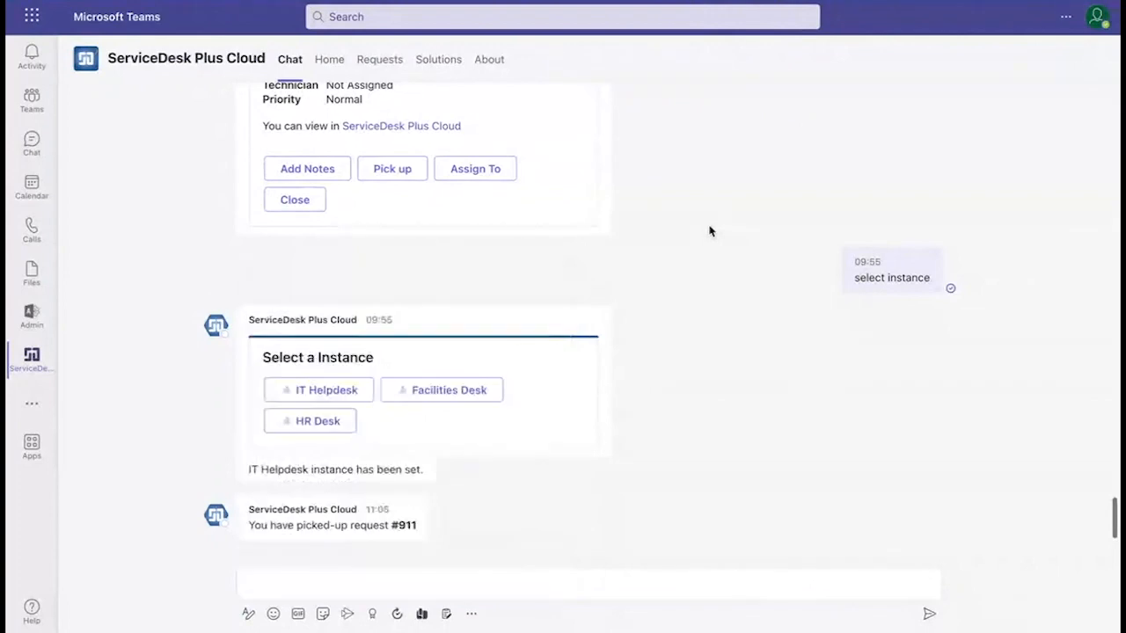
click(33, 407)
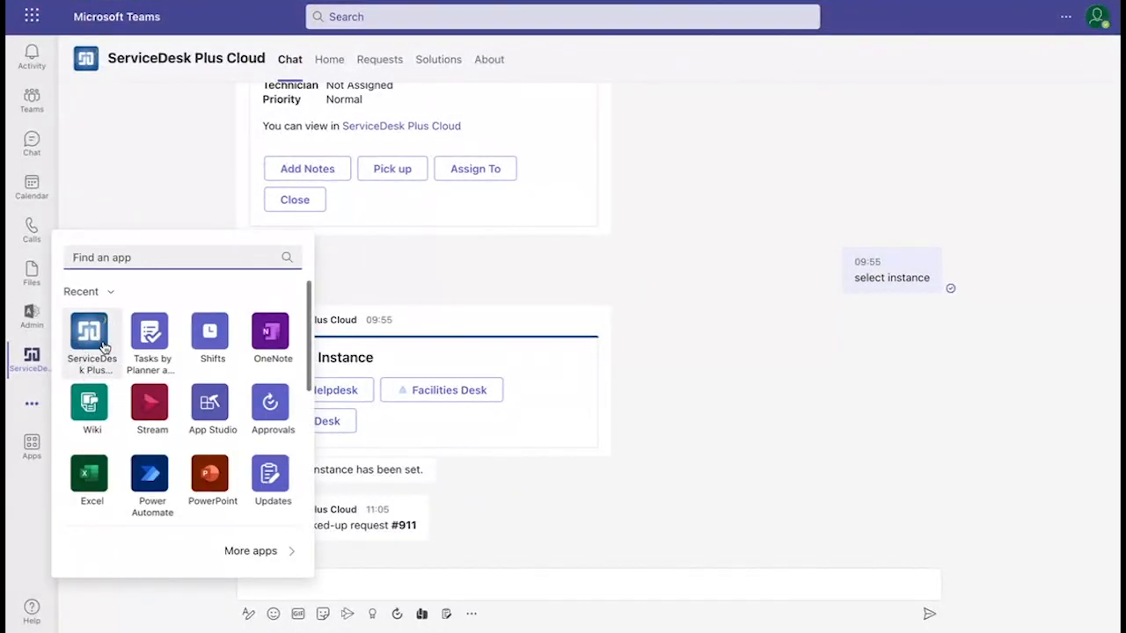
click(785, 366)
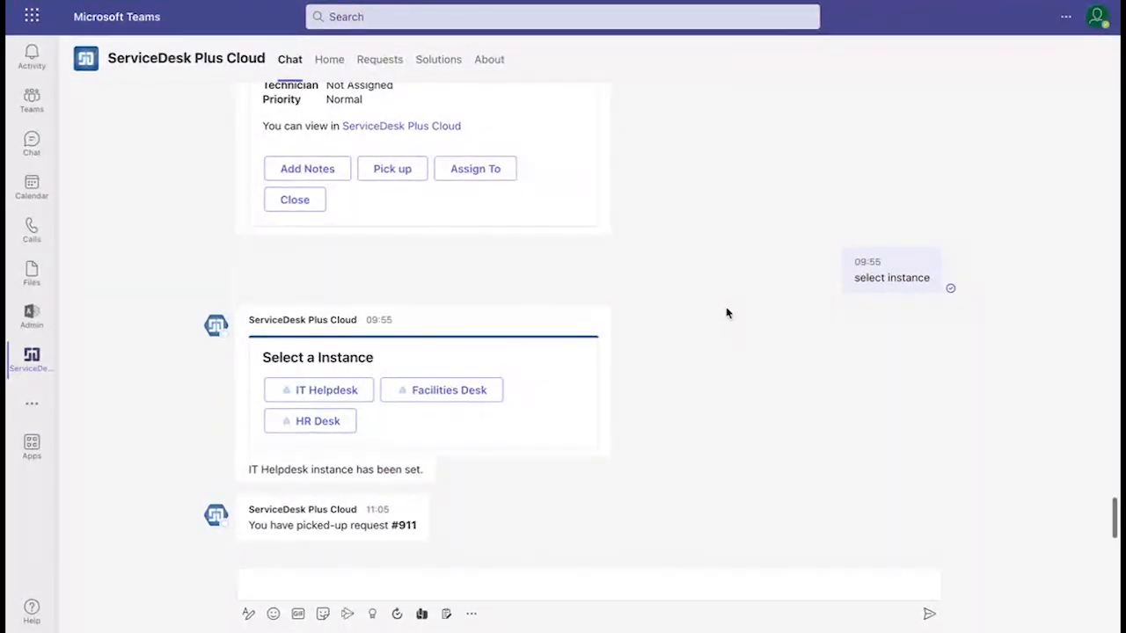
Send the "select instance" command to the ServiceDesk Plus Cloud bot and choose the IT Helpdesk instance
click(548, 581)
click(867, 441)
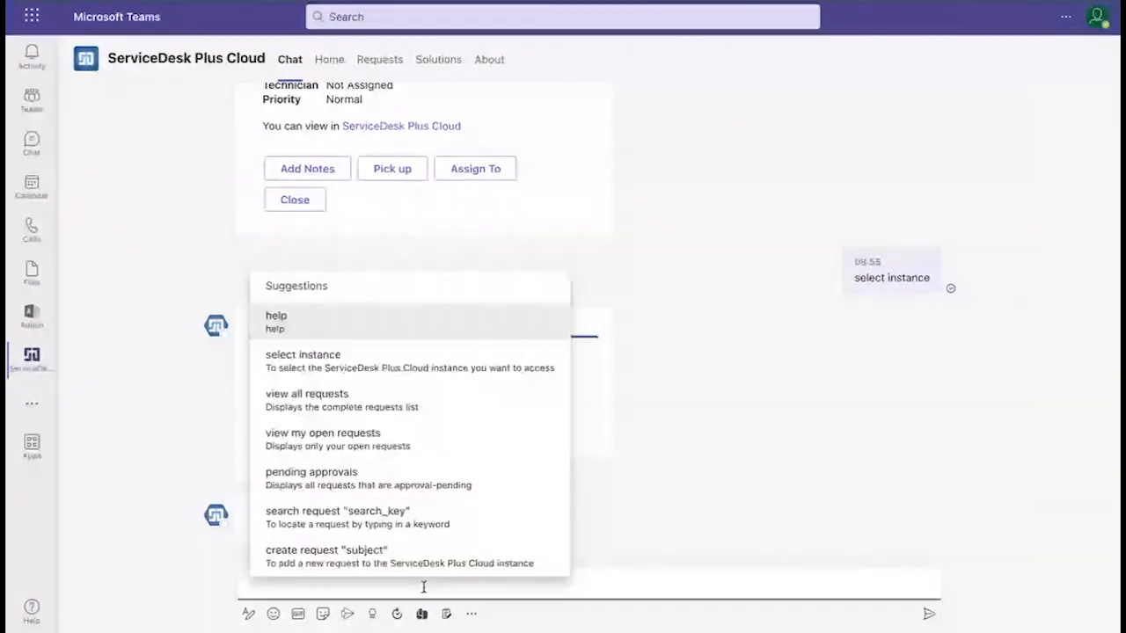
text(sele)
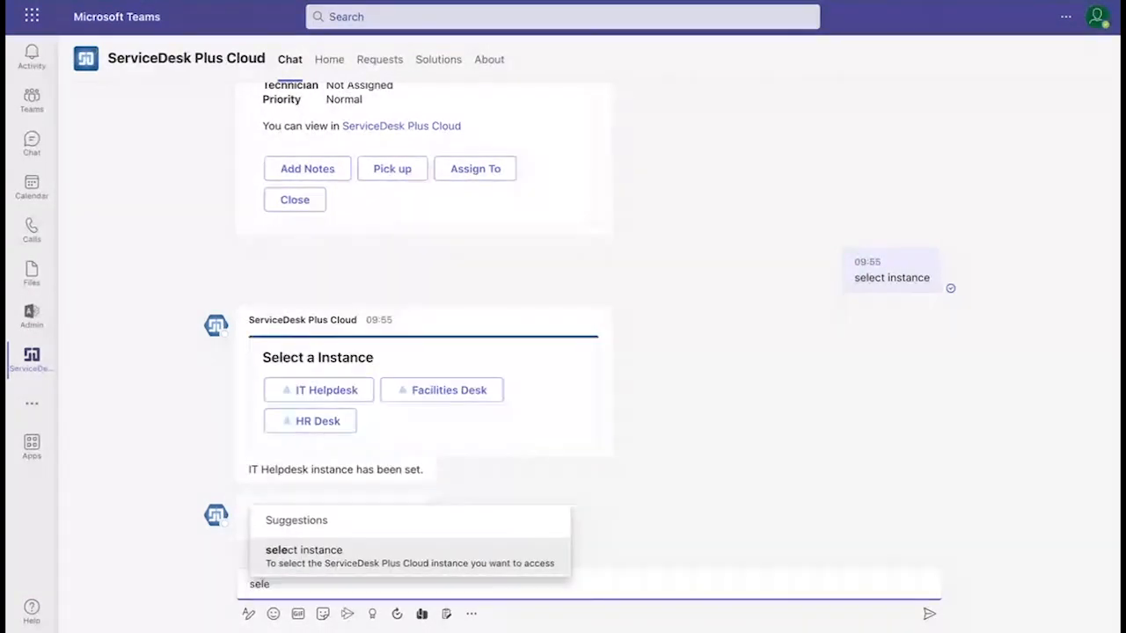
click(385, 556)
key(Return)
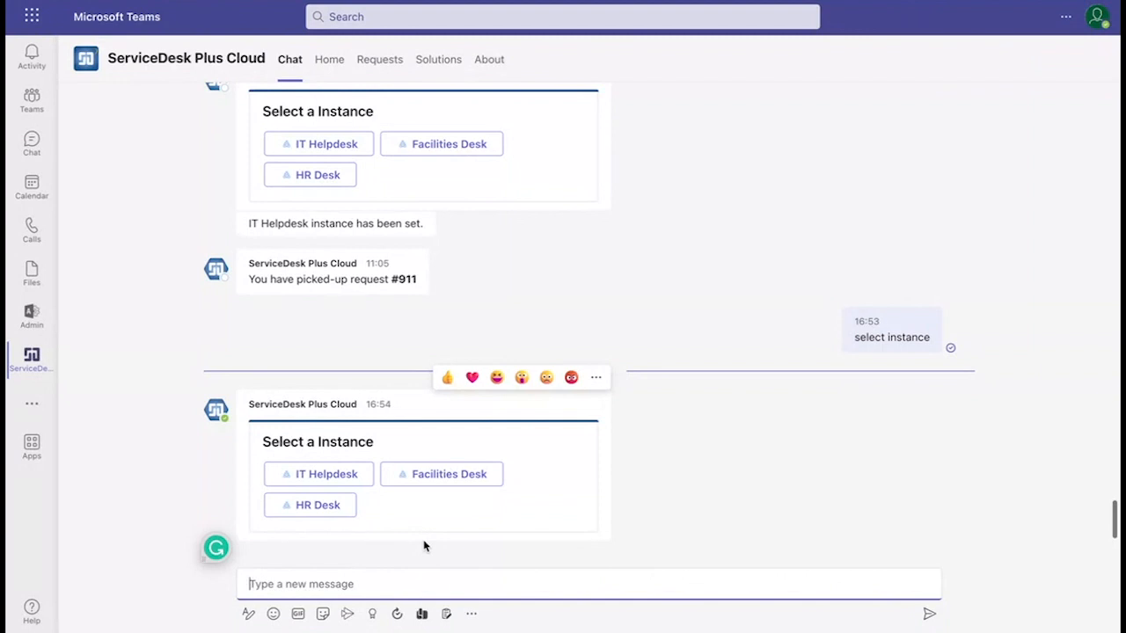
click(346, 477)
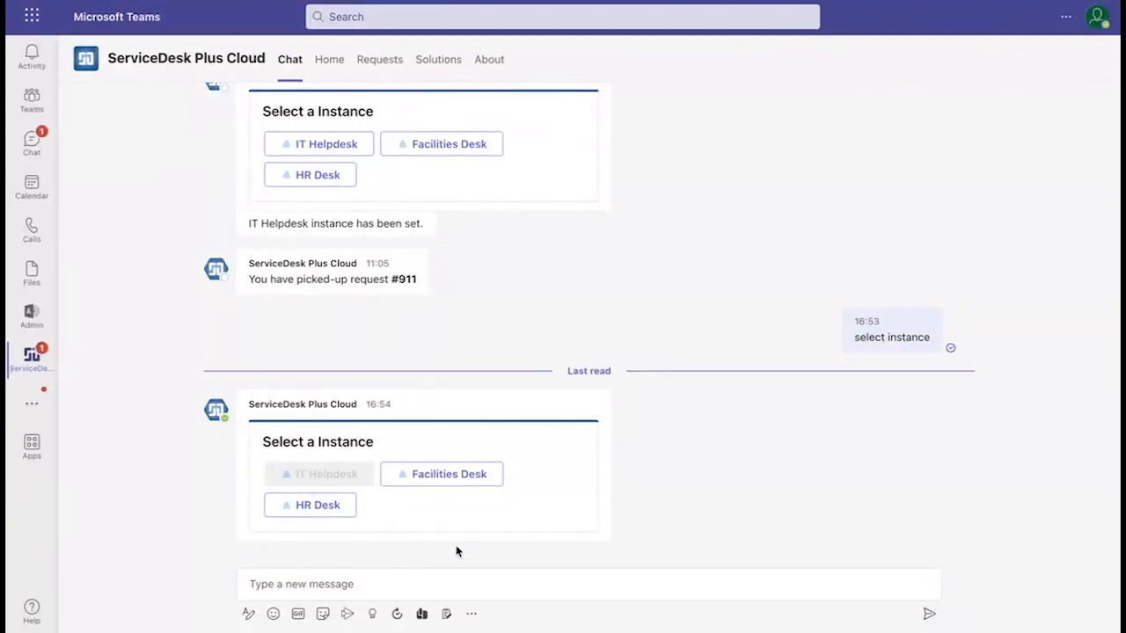
Send the bot the command create request "Unable to access my software" in place of the suggested placeholder subject
click(502, 577)
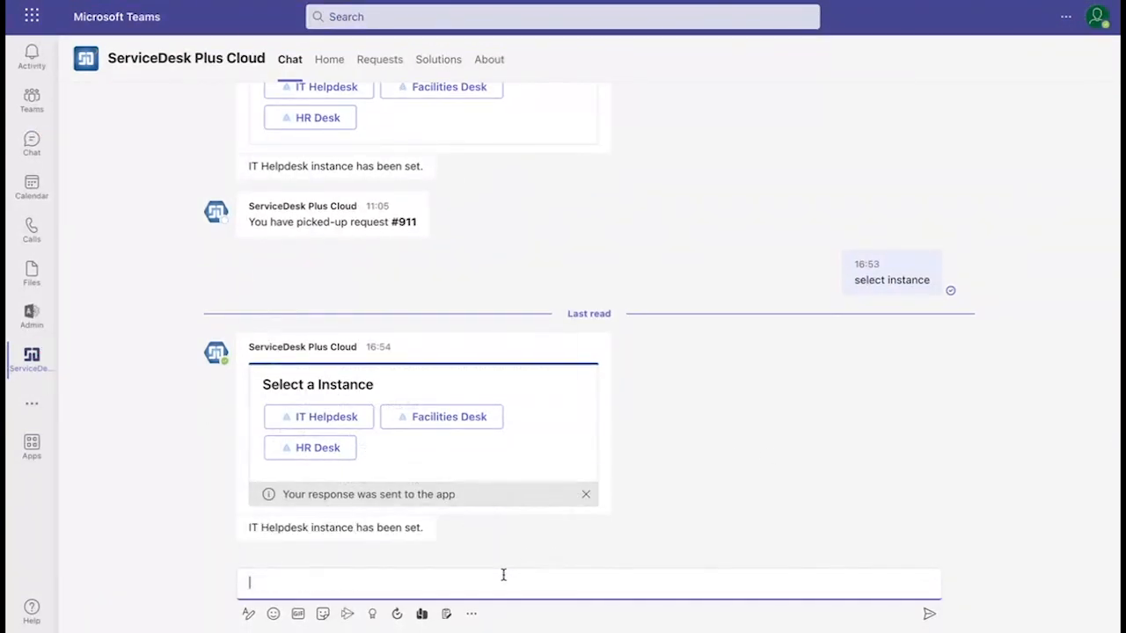
text(create)
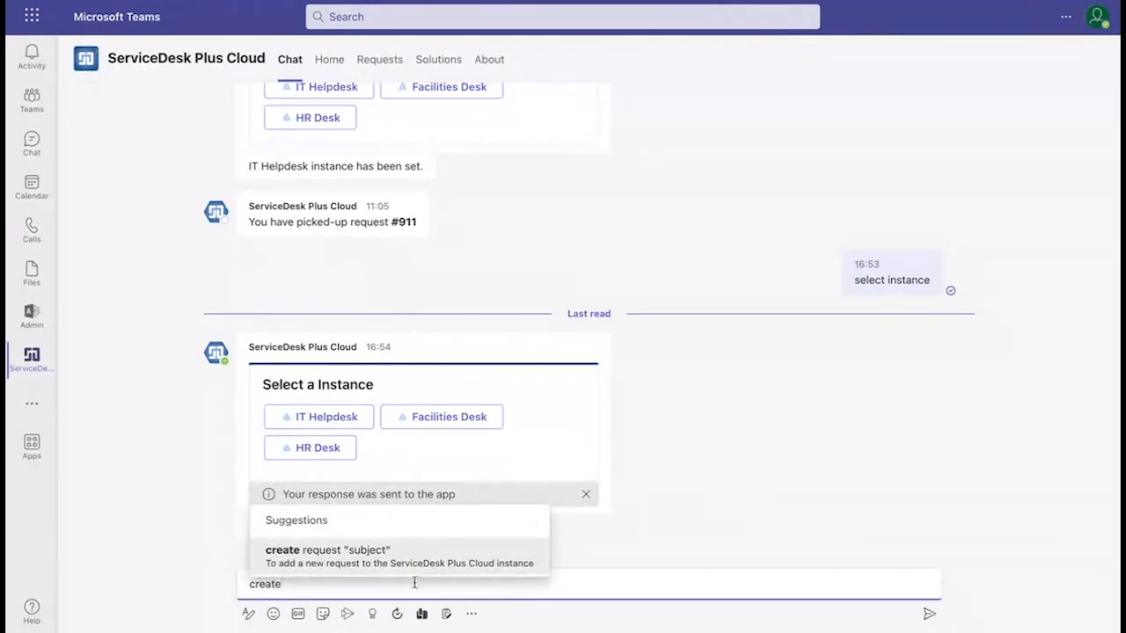
click(403, 558)
click(368, 568)
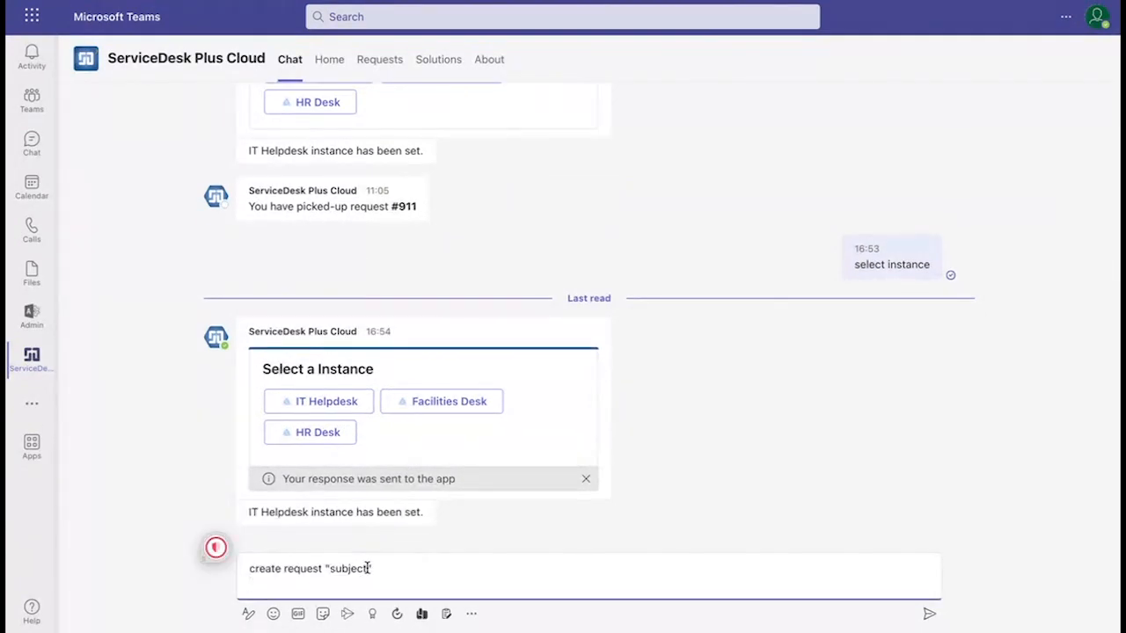
key(BackSpace)
key(BackSpace)
key(BackSpace)
key(BackSpace)
key(BackSpace)
key(BackSpace)
key(BackSpace)
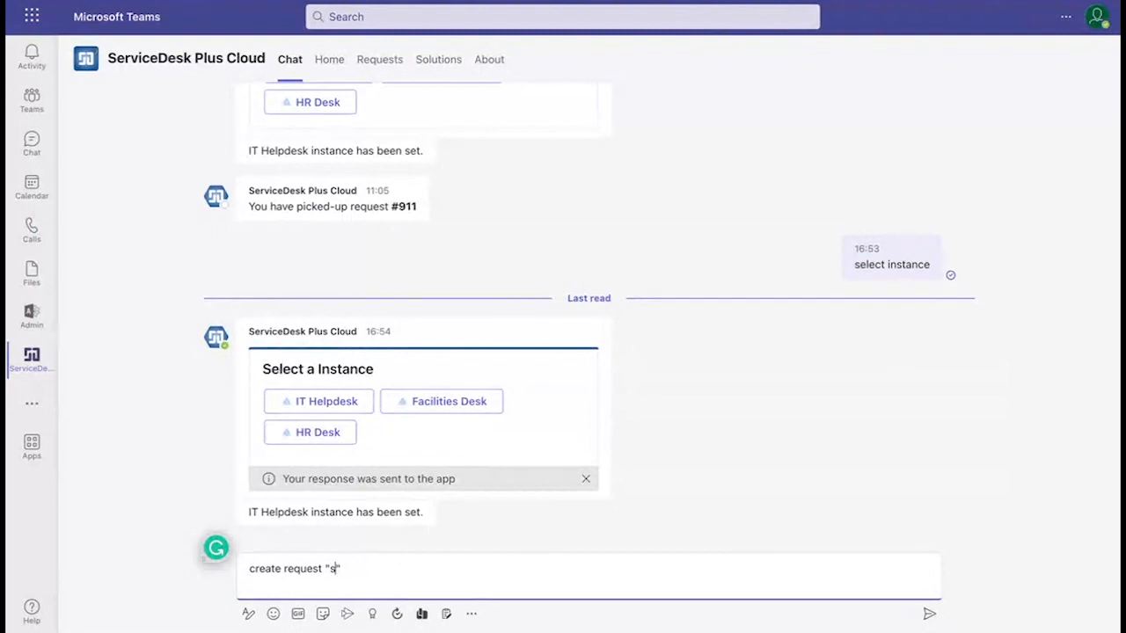
text(Unable to access my so)
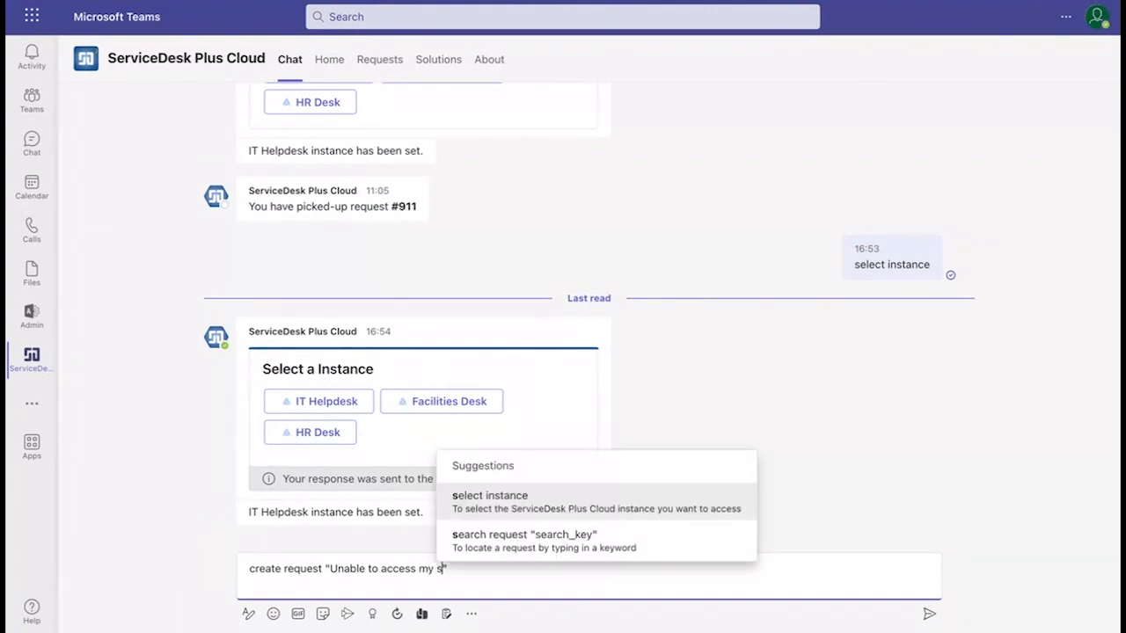
text(fte)
key(BackSpace)
text(a)
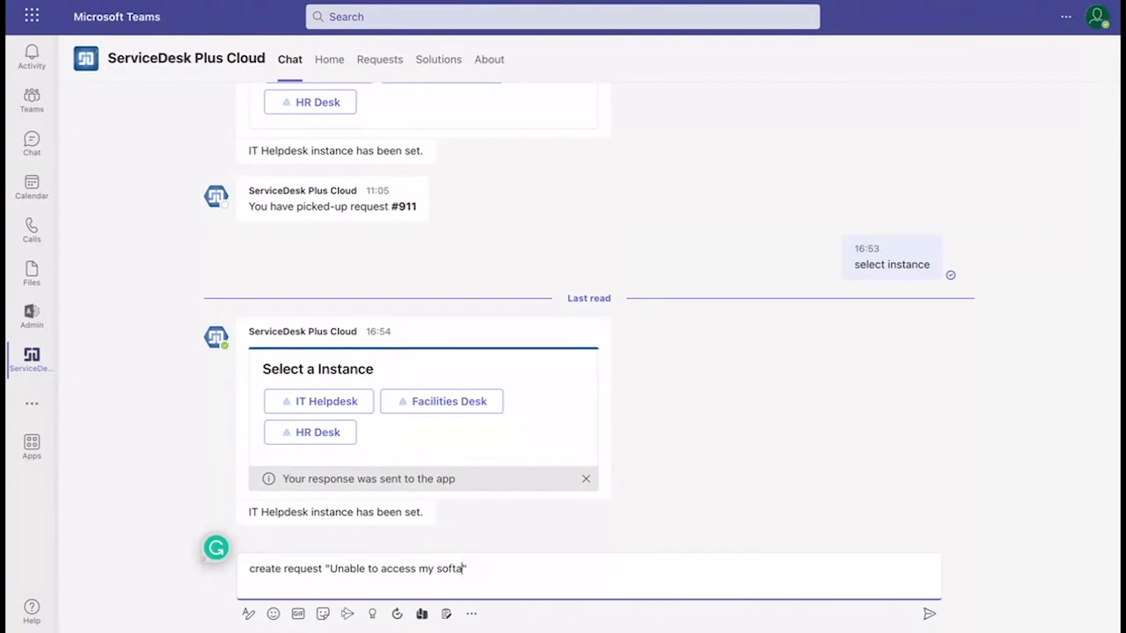
text(are)
key(Return)
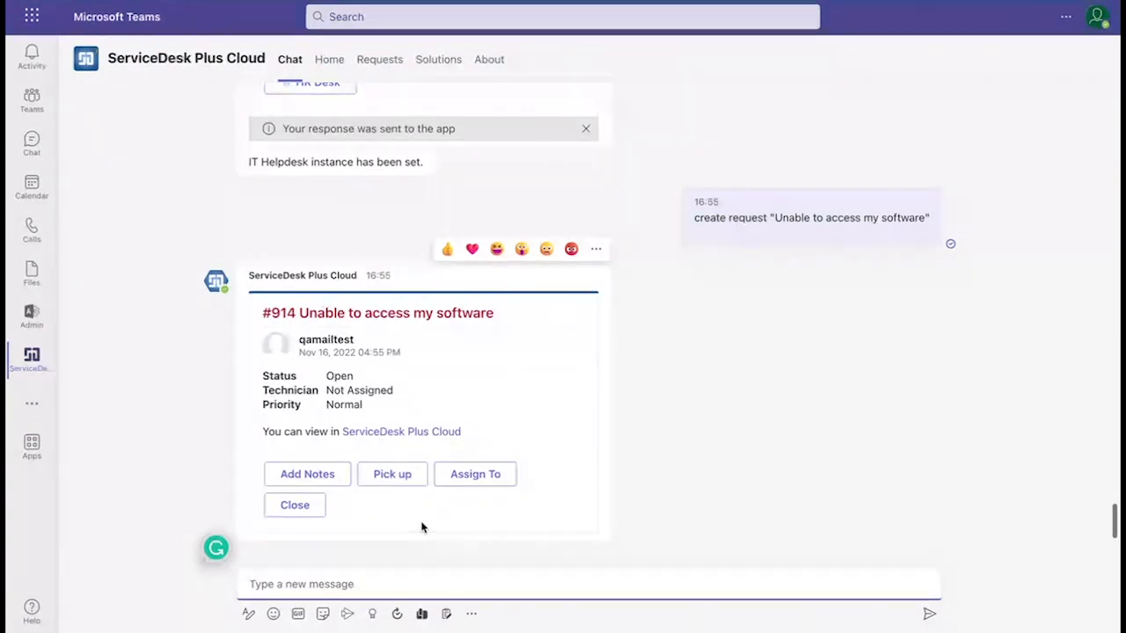
Assign the "Unable to access my software" request to the second technician listed, and check it in the ServiceDesk Plus request list
click(496, 486)
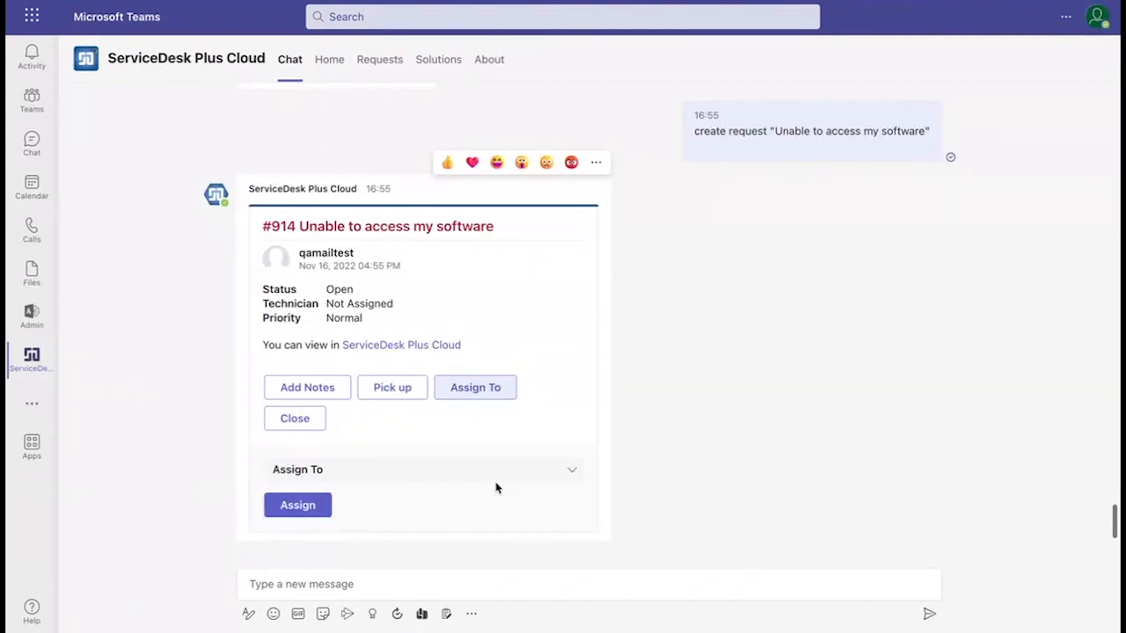
click(486, 477)
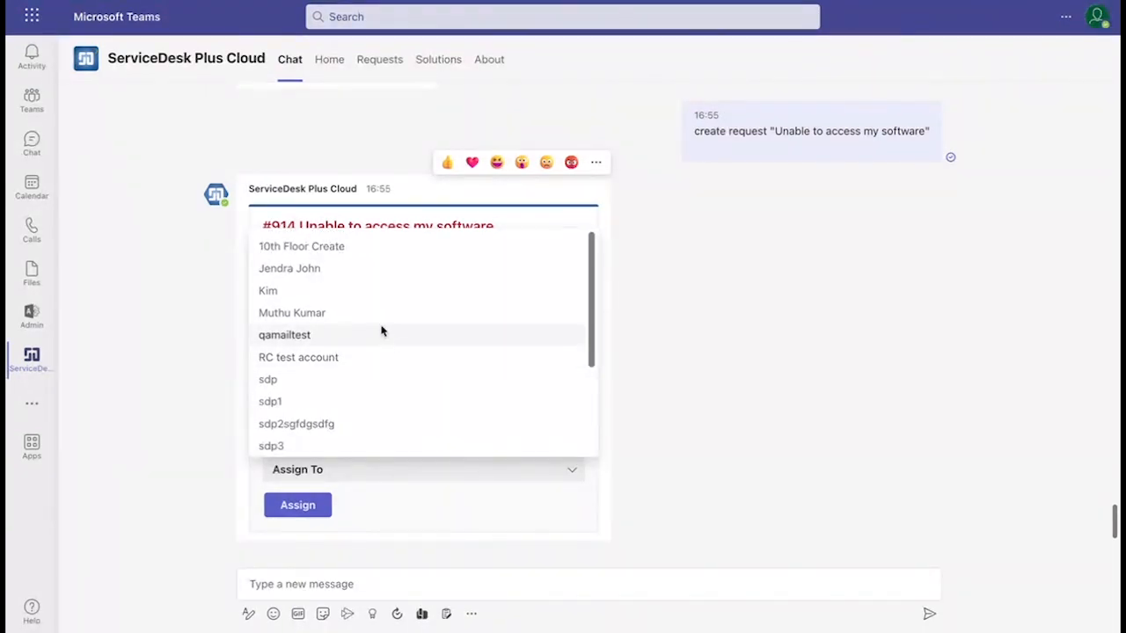
click(307, 269)
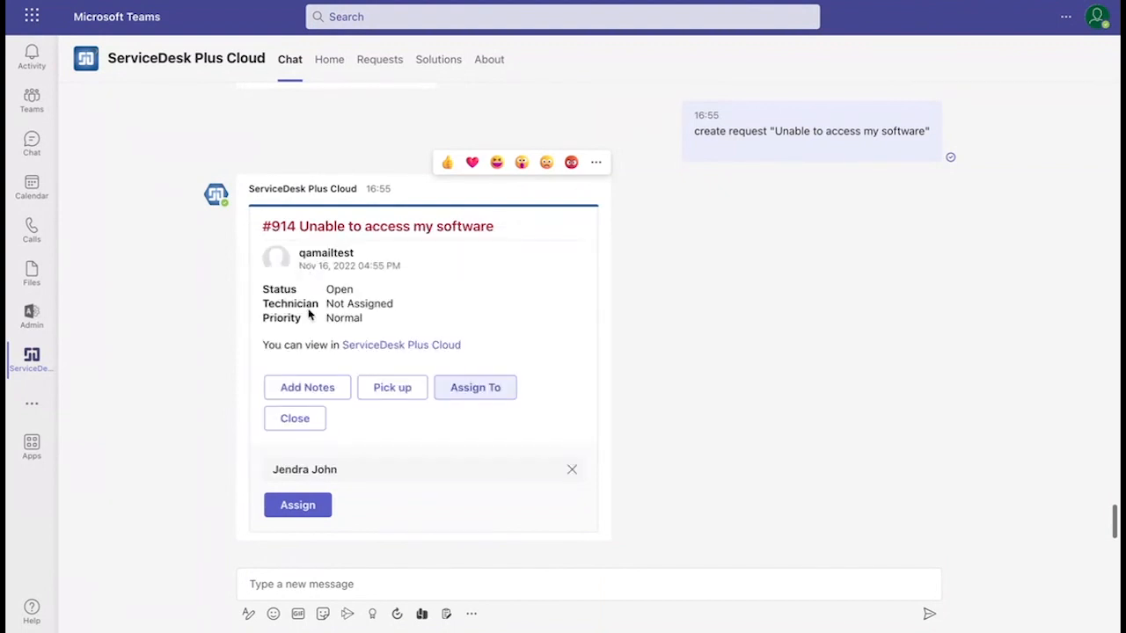
click(305, 515)
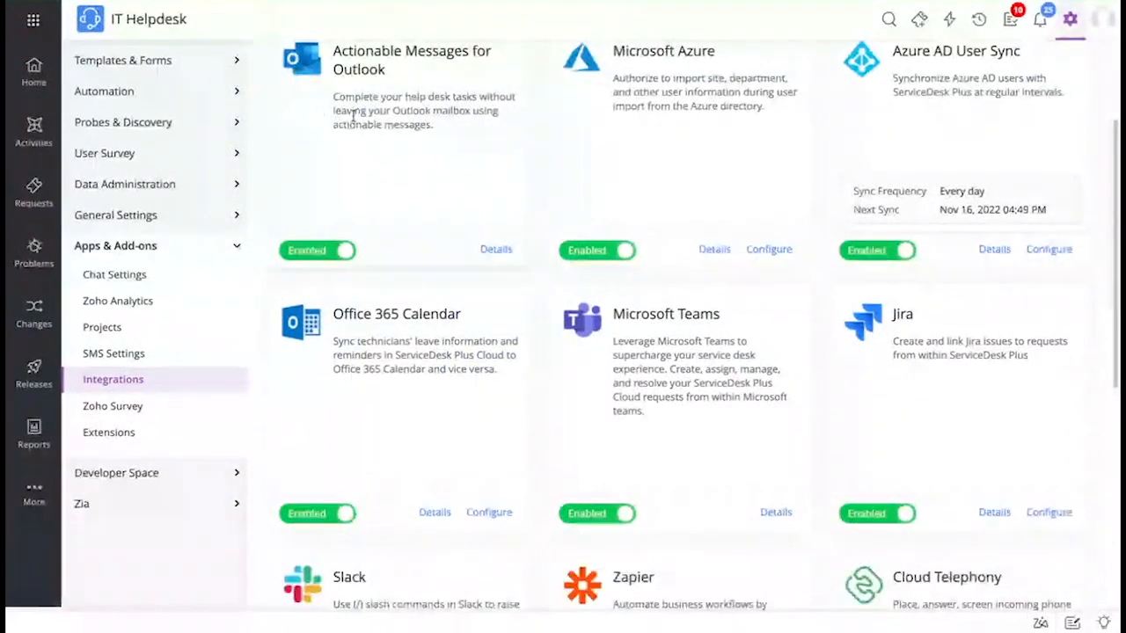
click(33, 198)
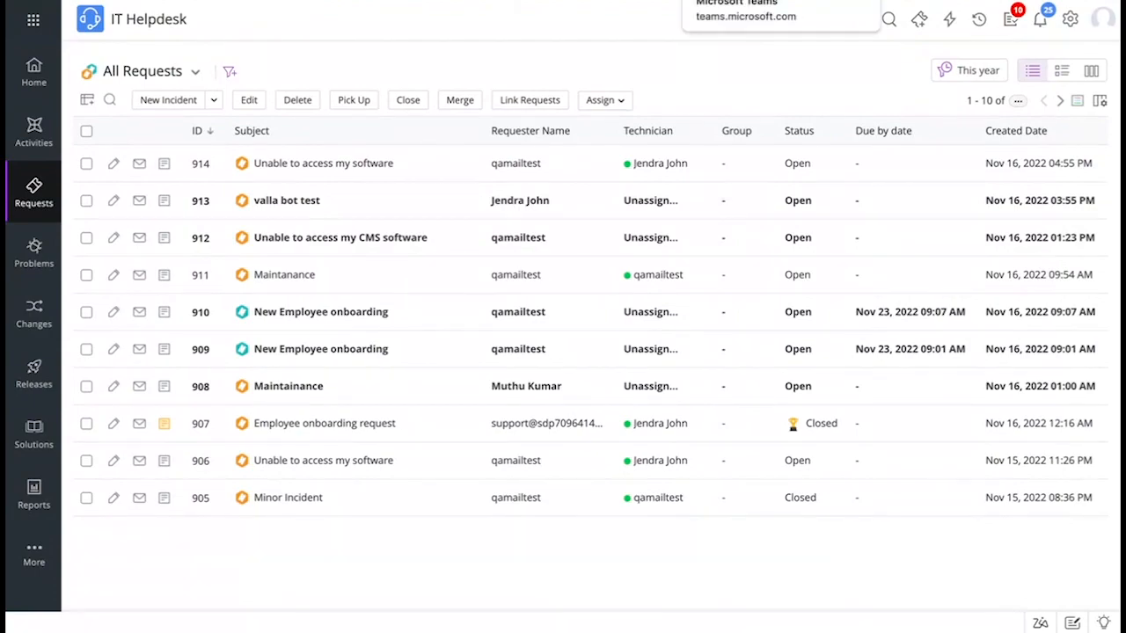
Switch back to Microsoft Teams and send the bot the suggested "pending approvals" command
click(758, 1)
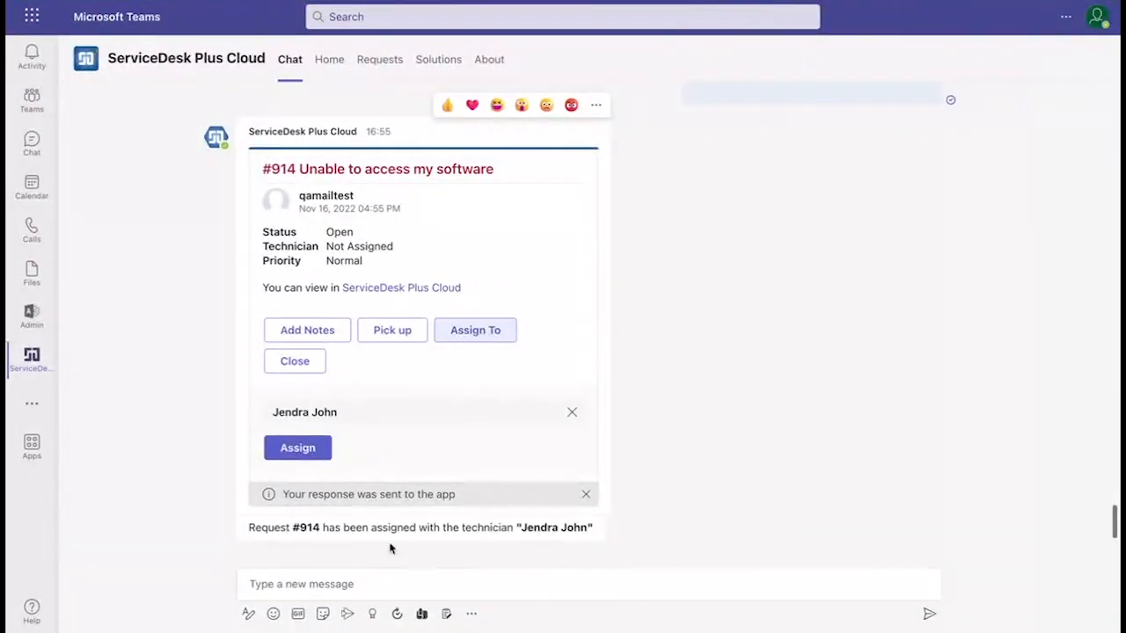
click(389, 583)
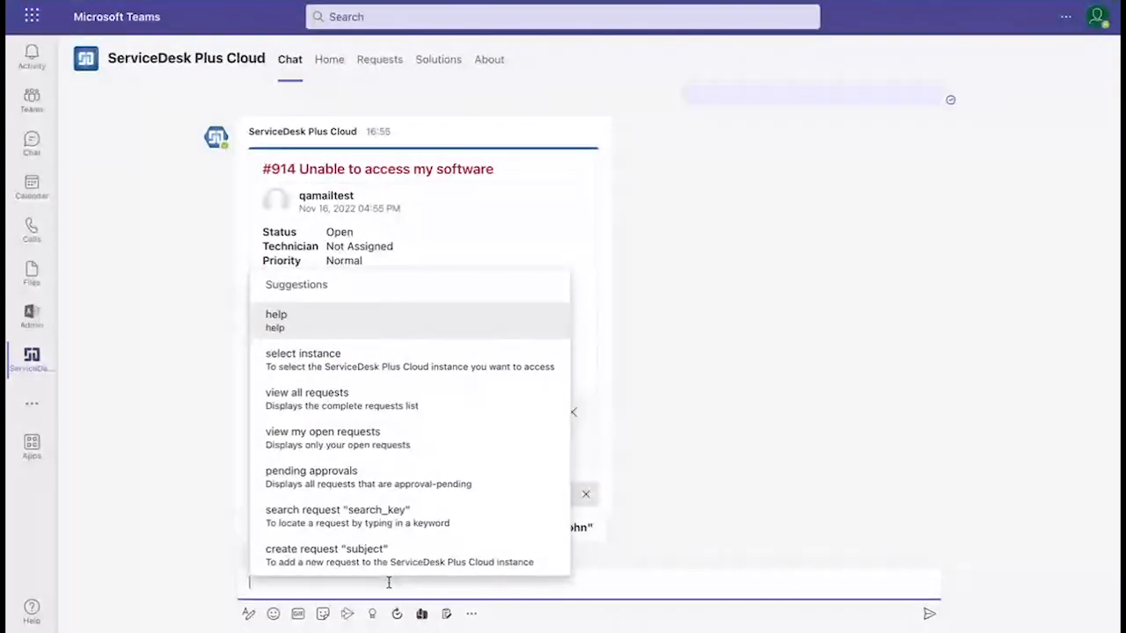
click(390, 481)
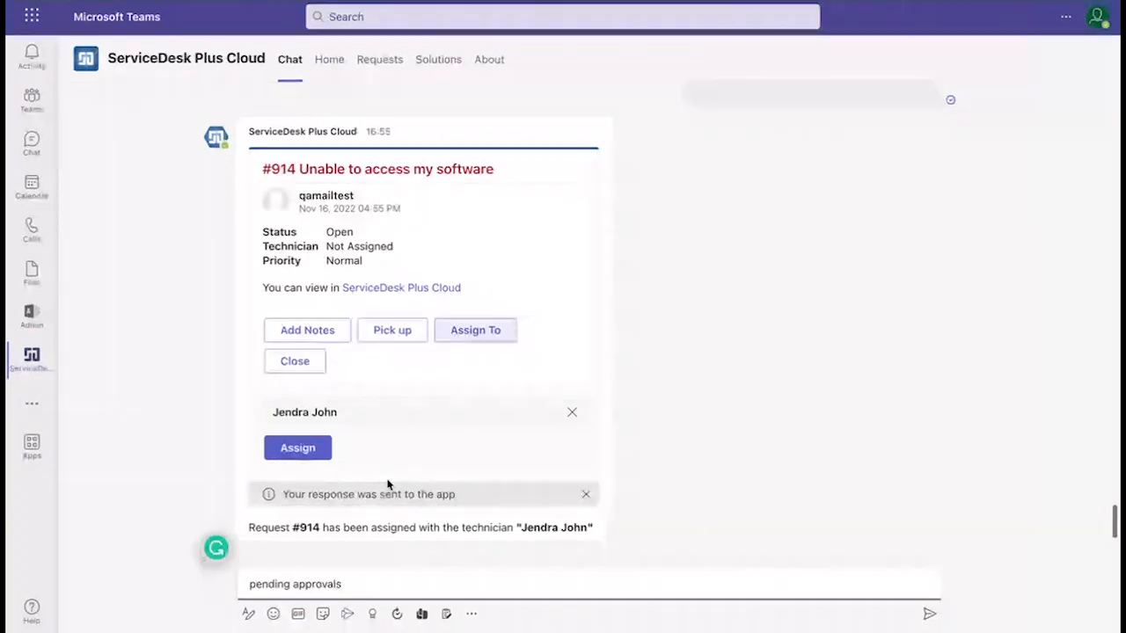
key(Return)
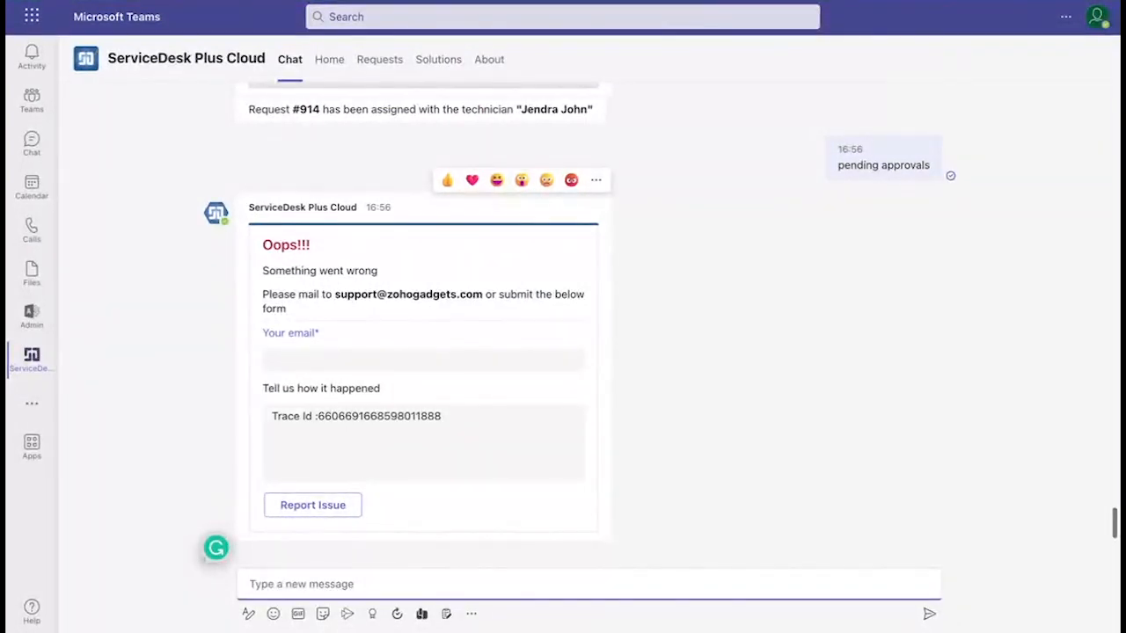
Send the bot the "view my open requests" command and look through the returned request list
click(311, 584)
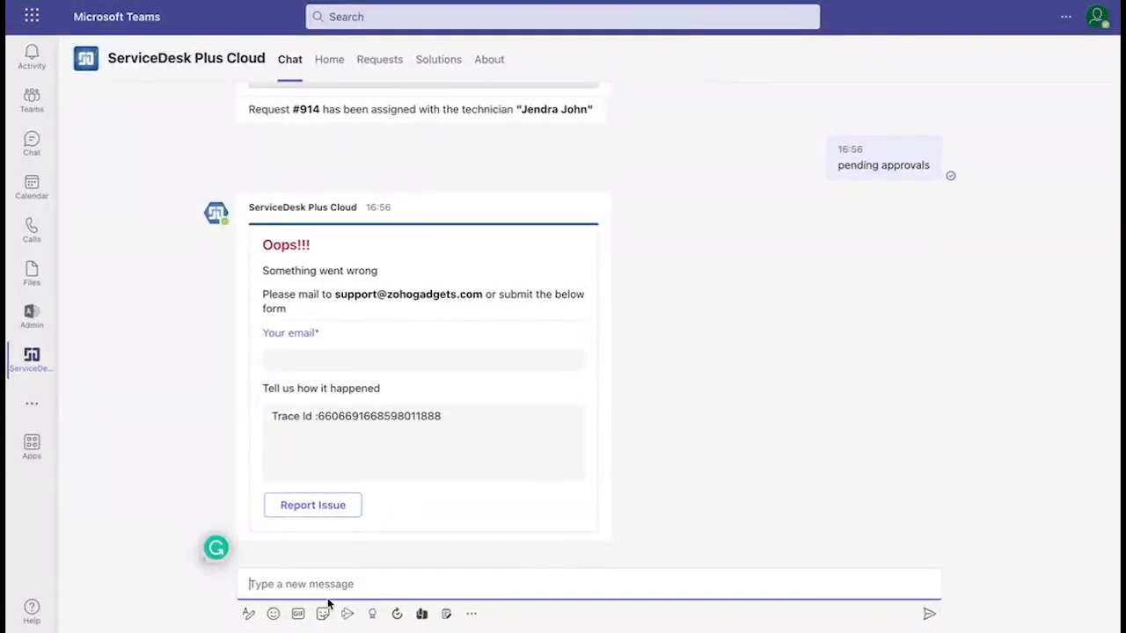
text(viwe)
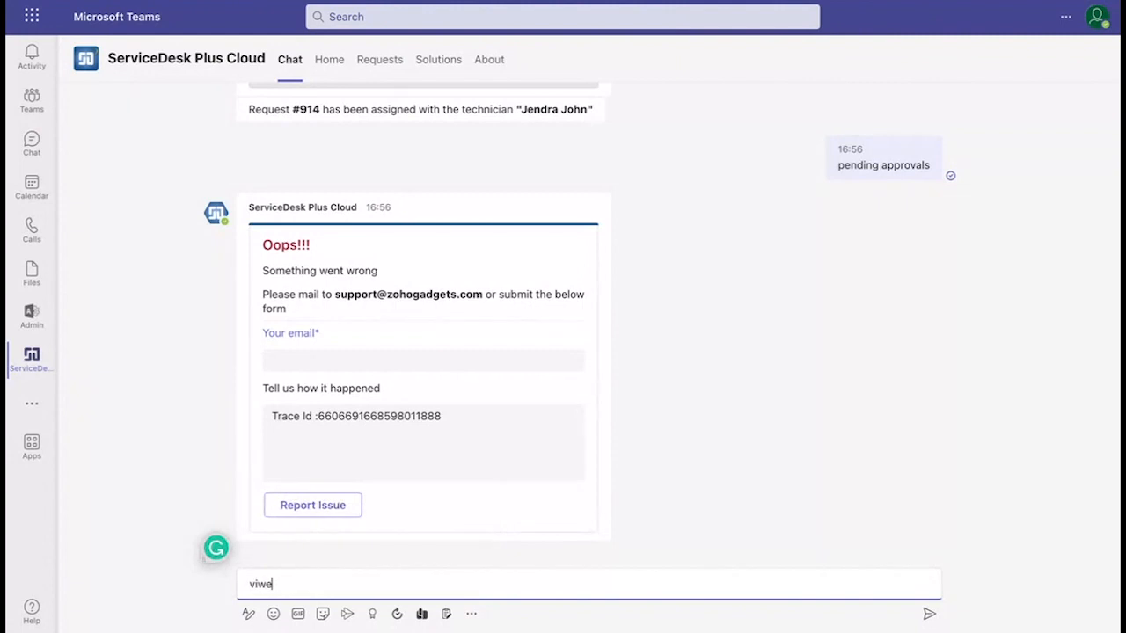
key(BackSpace)
key(BackSpace)
text(ew)
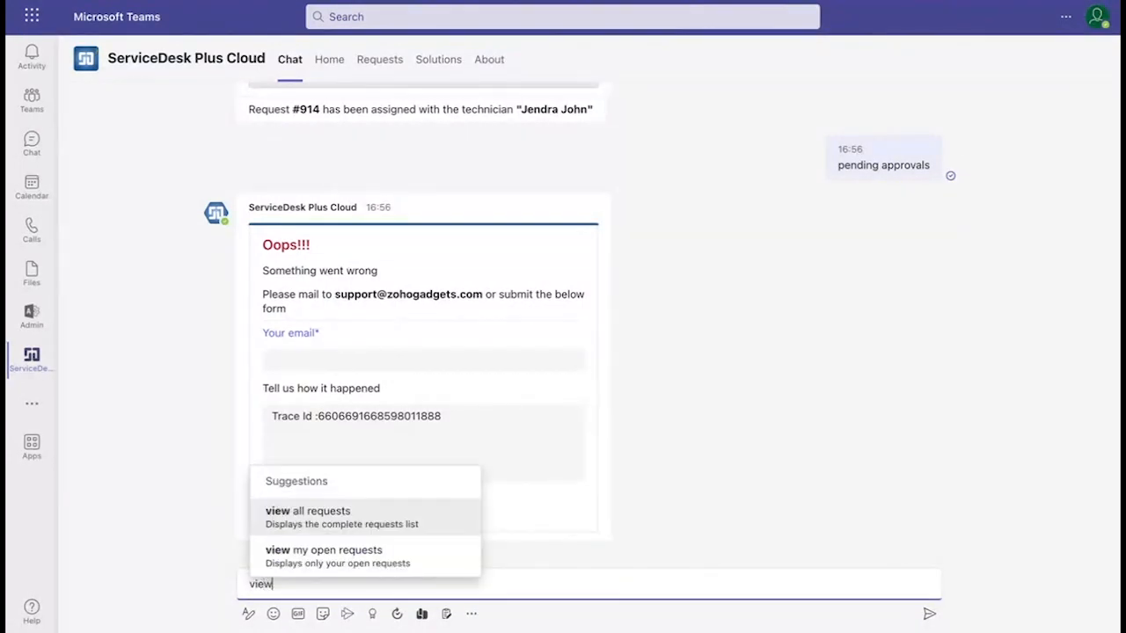
click(332, 555)
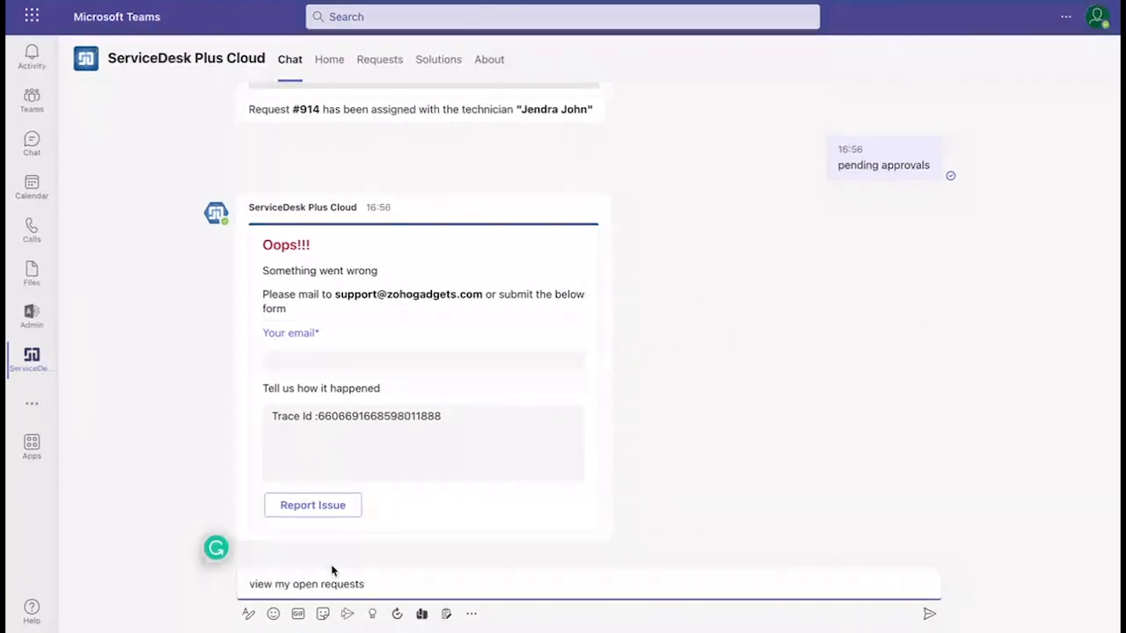
key(Return)
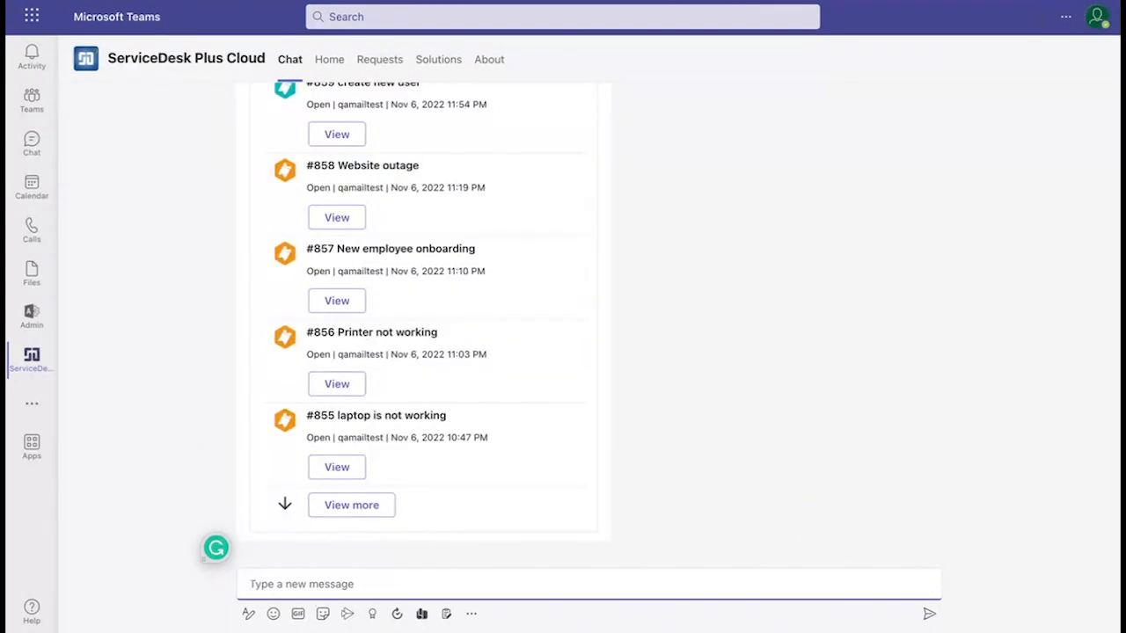
scroll(426, 300, up, 7)
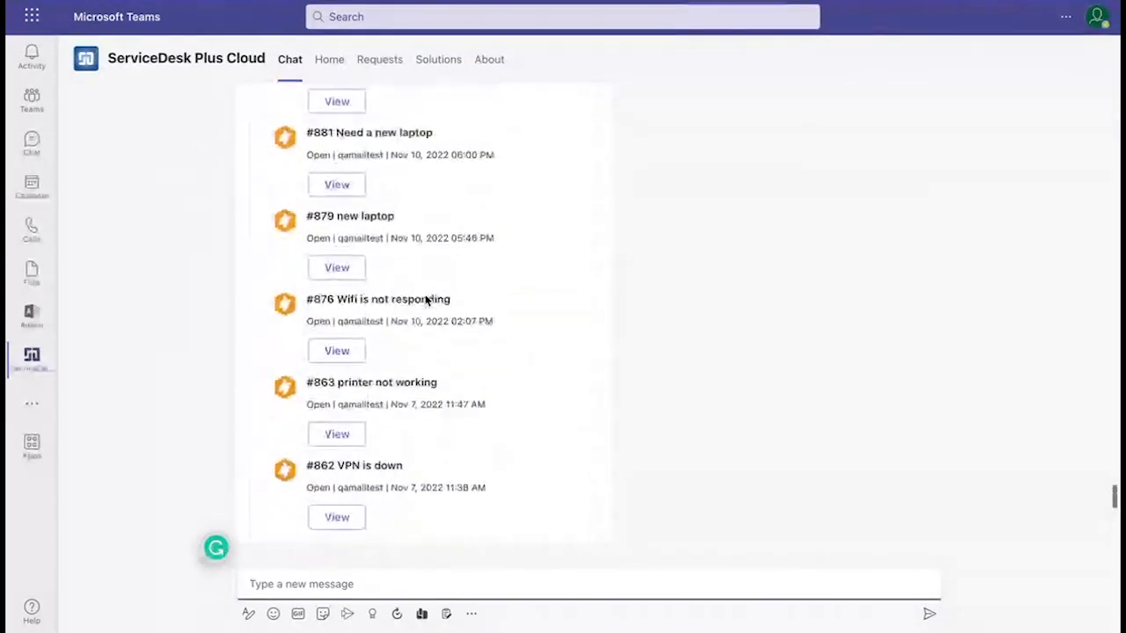
scroll(426, 300, up, 8)
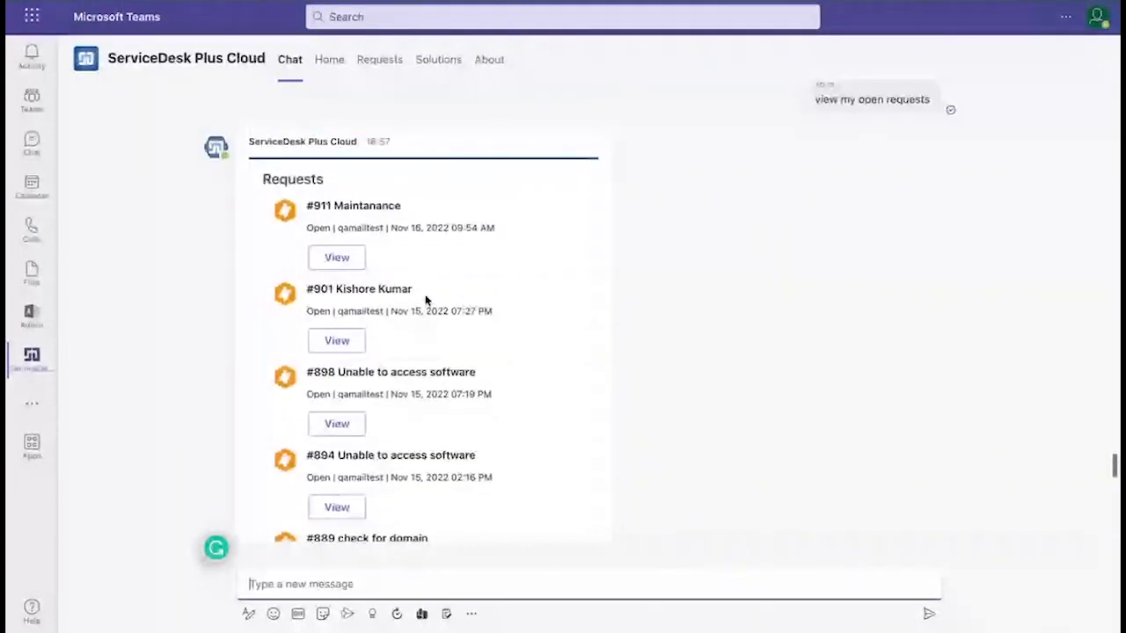
scroll(426, 301, down, 1)
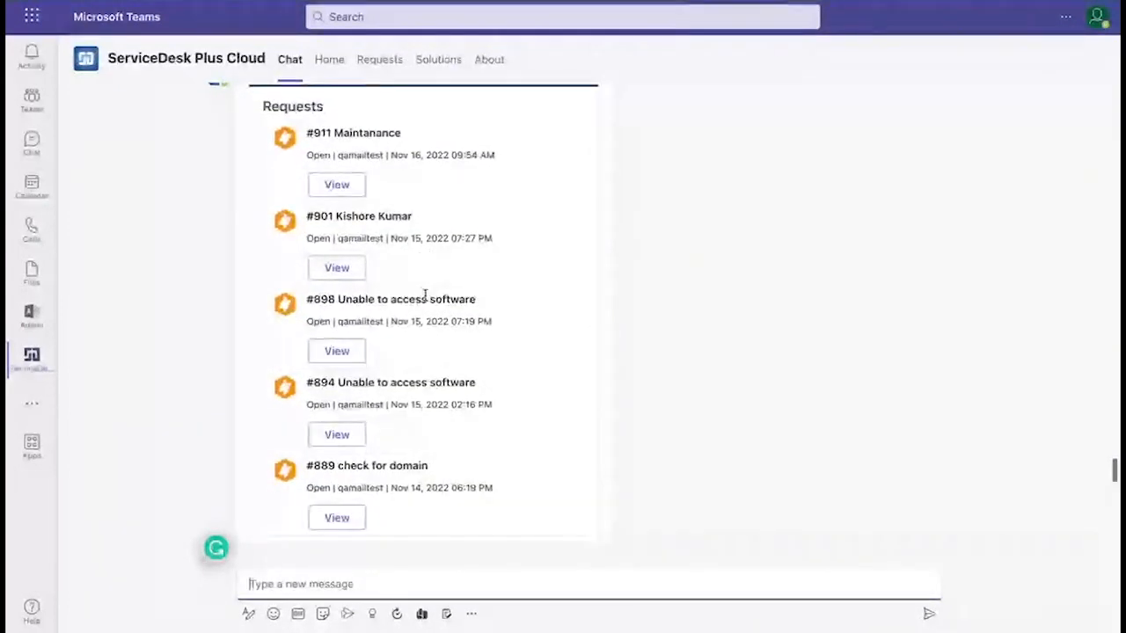
Look through the rest of the open requests returned by the bot, down to the end of the list
scroll(426, 301, down, 3)
scroll(426, 301, down, 1)
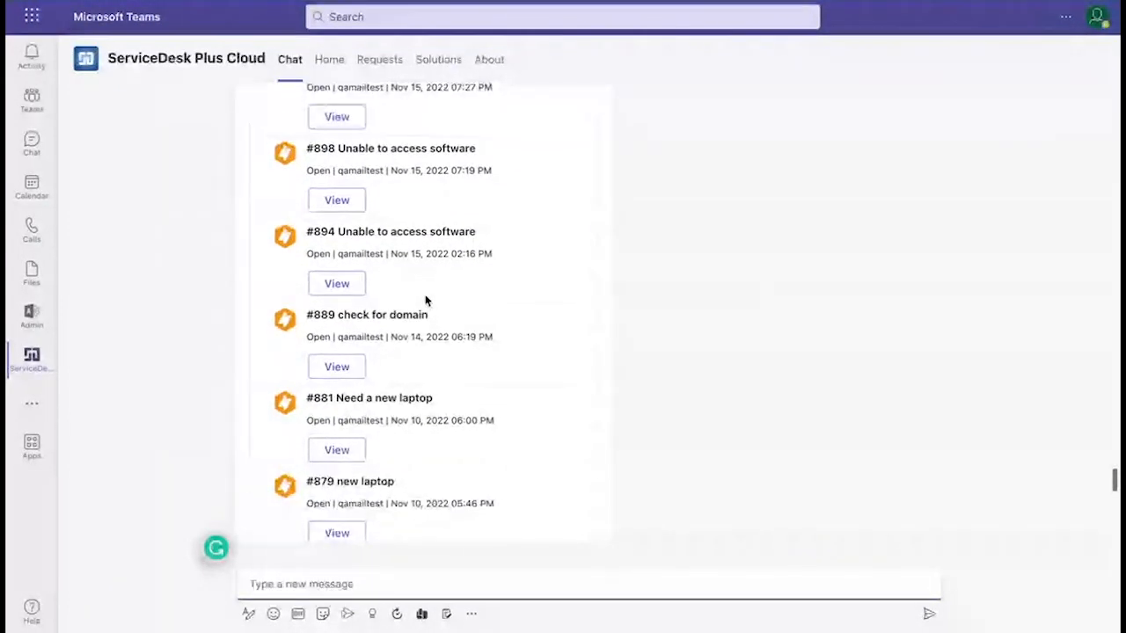
scroll(426, 301, down, 1)
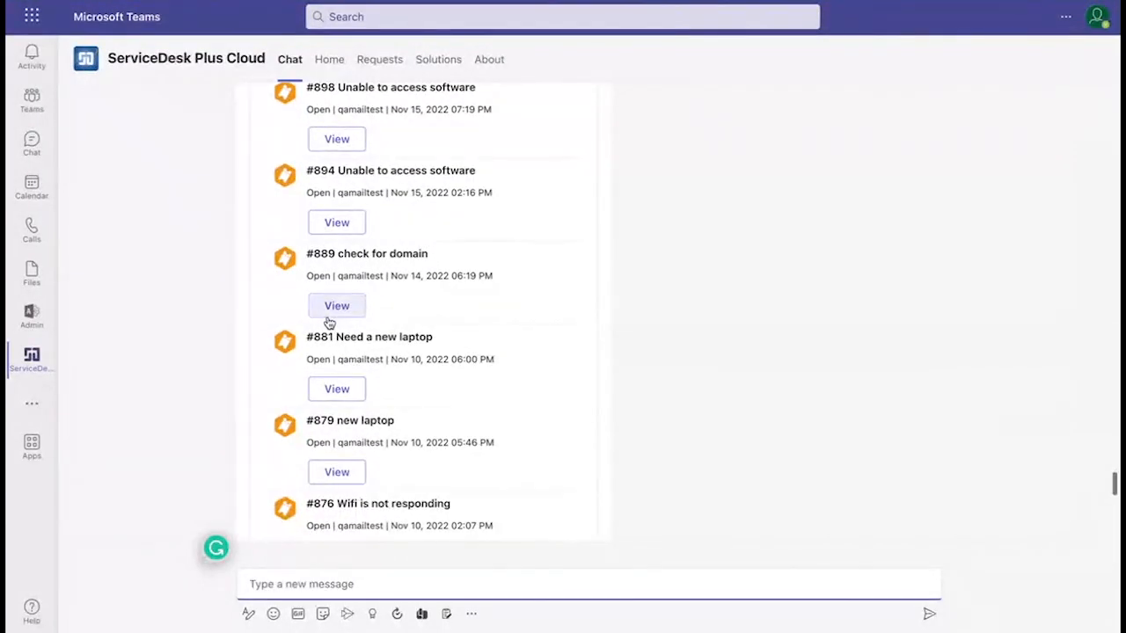
scroll(516, 421, down, 6)
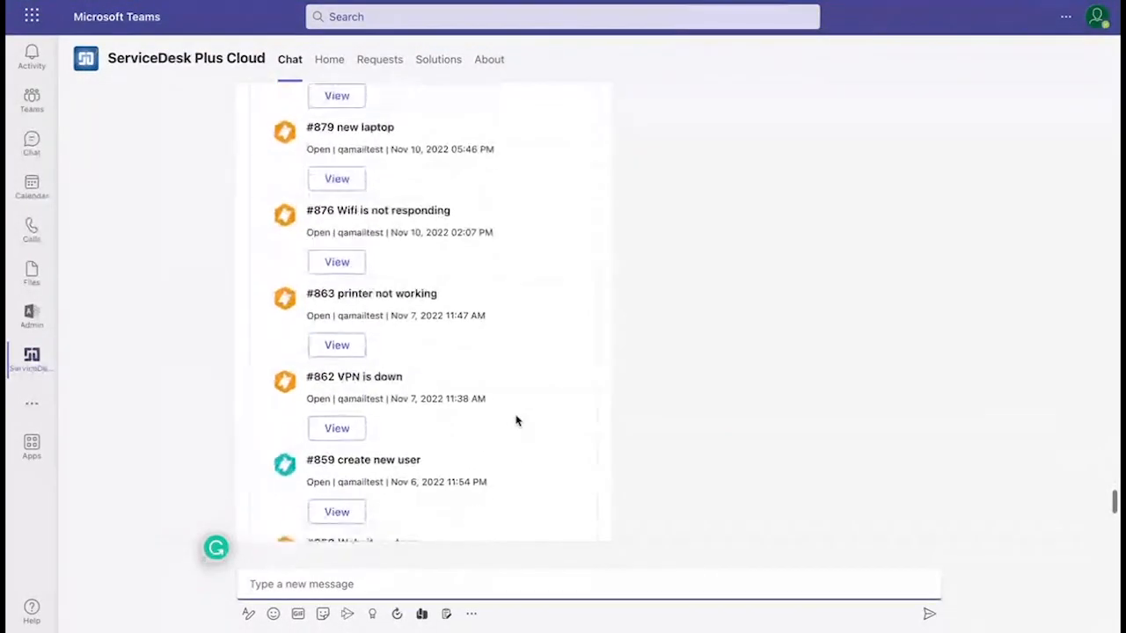
scroll(516, 421, down, 3)
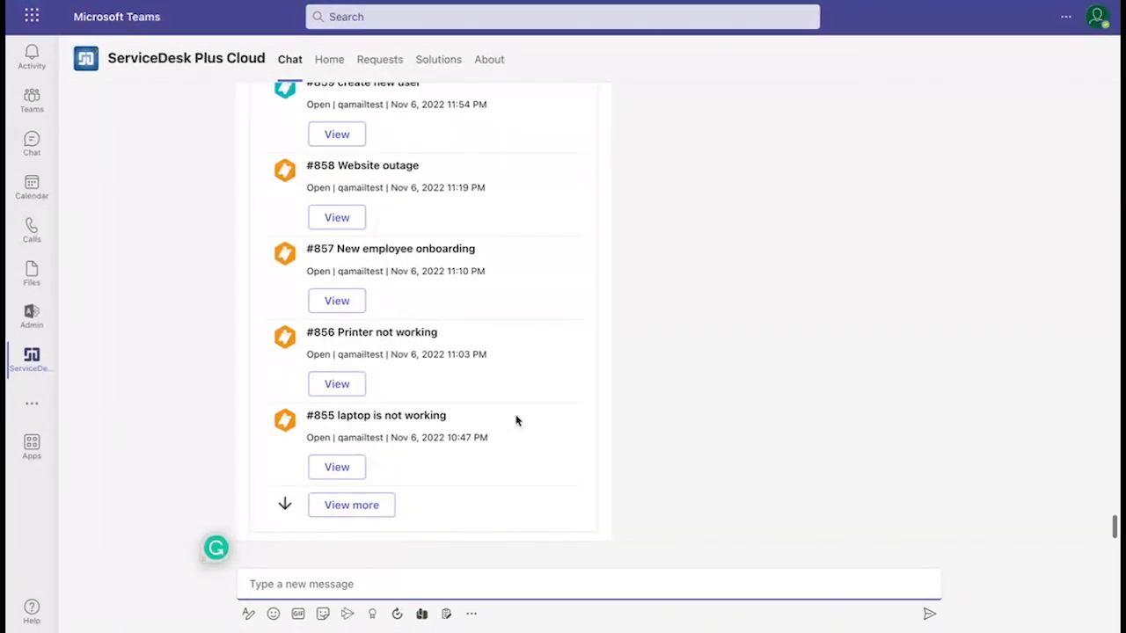
Open the ServiceDesk Plus Cloud home page in Teams and look over the All Tasks list and the IT Helpdesk portal selector
click(333, 67)
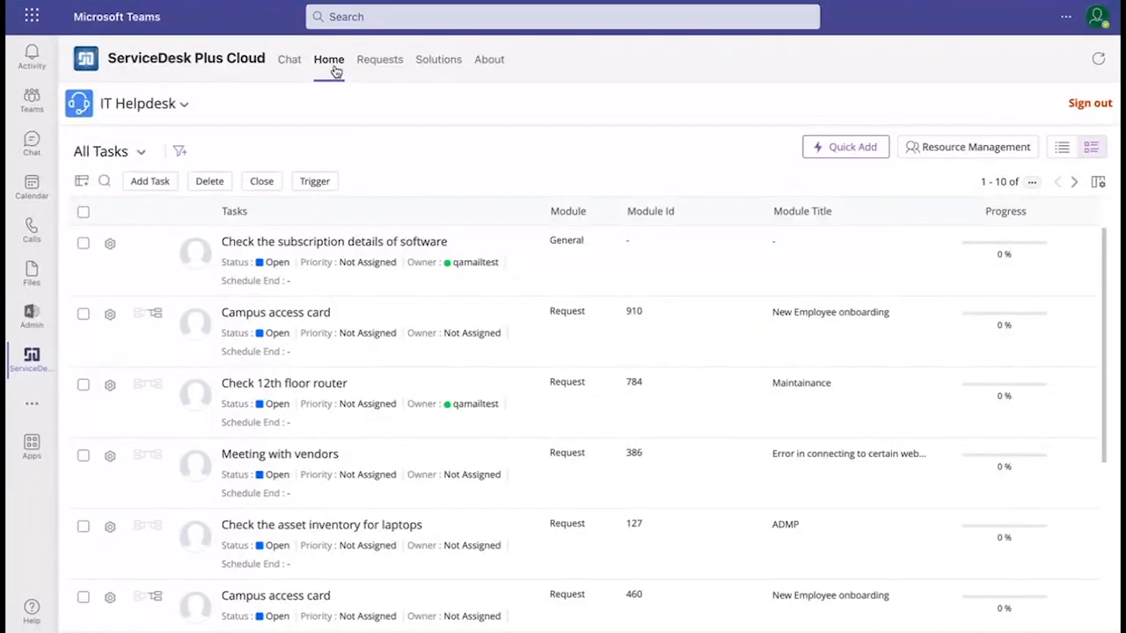
scroll(369, 359, down, 1)
scroll(369, 359, up, 1)
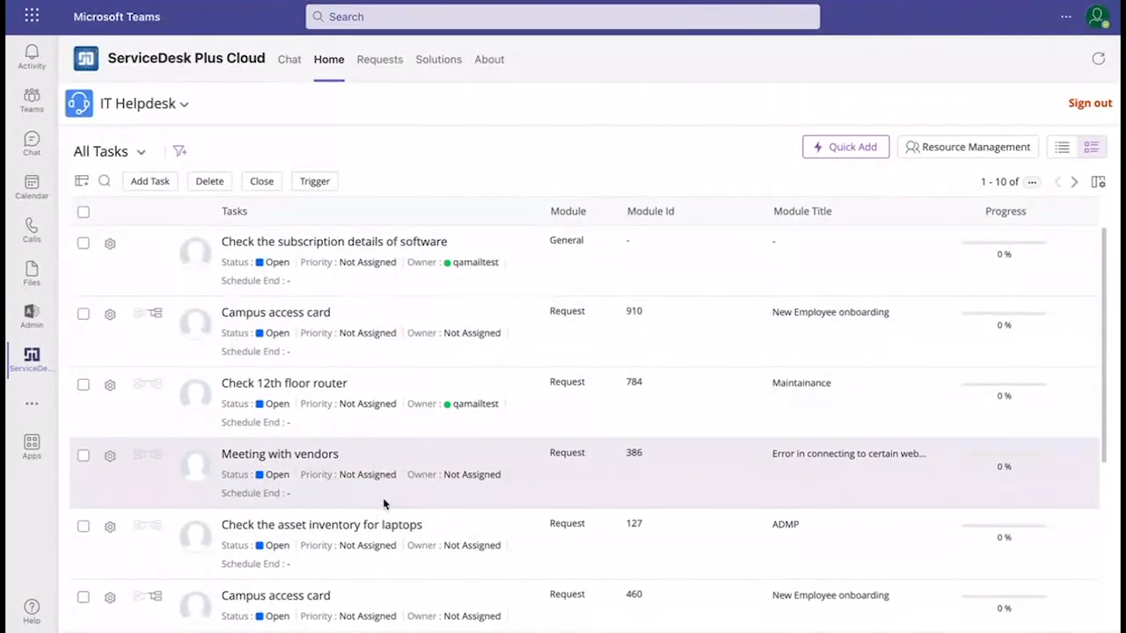
scroll(384, 504, down, 1)
scroll(385, 504, up, 1)
click(179, 104)
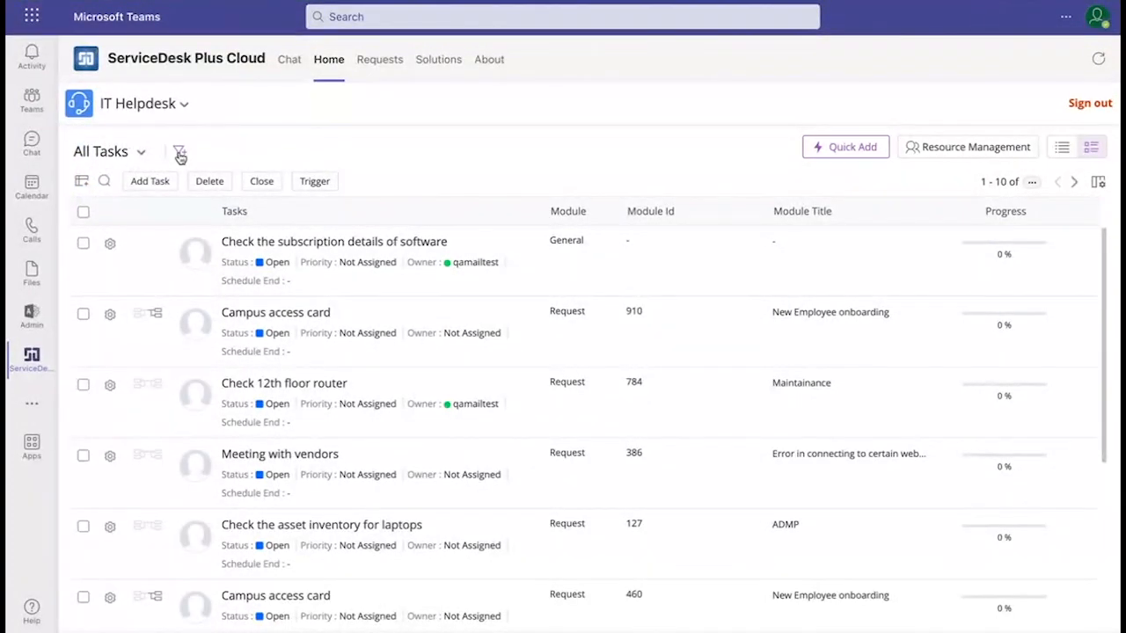
Start a custom task view with the criterion Priority is, look at the available priority values, and discard the view
click(179, 155)
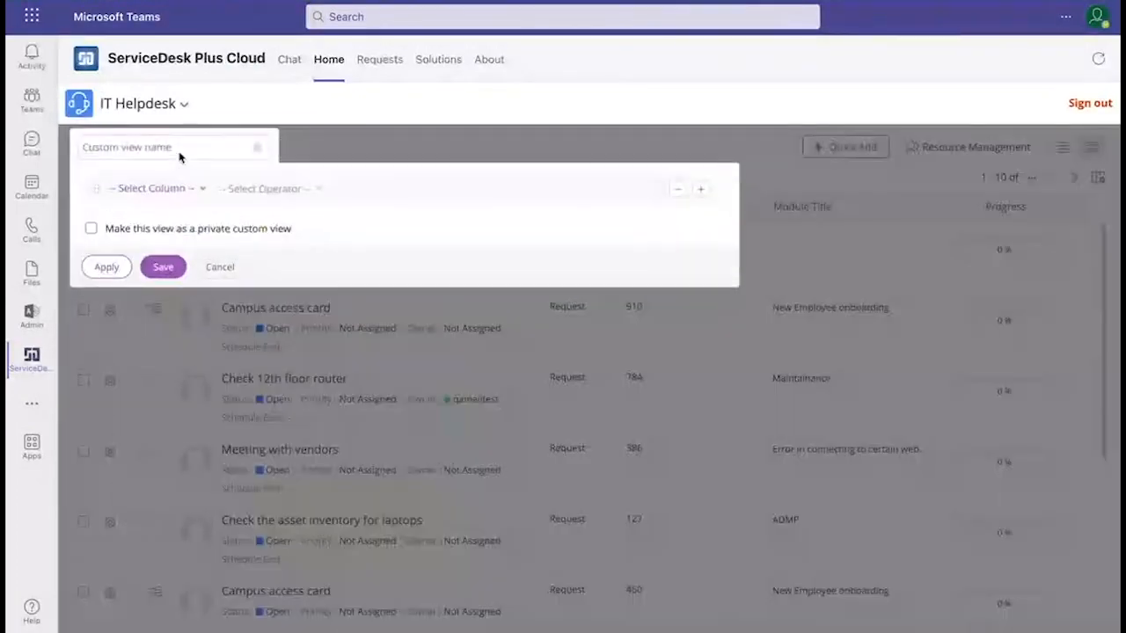
click(164, 195)
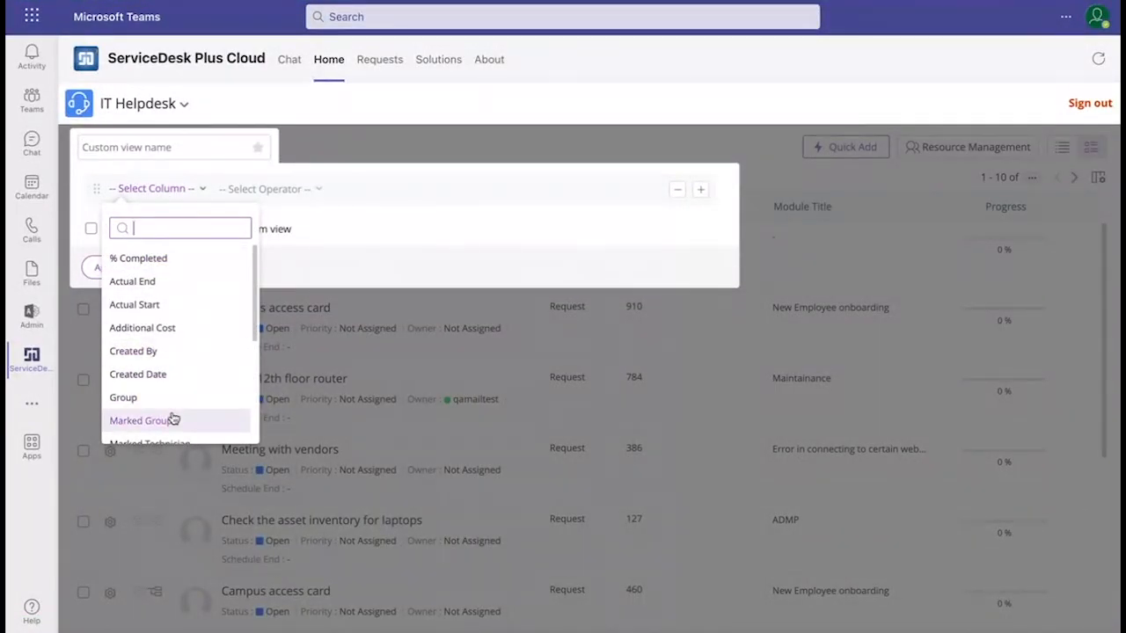
scroll(173, 419, down, 3)
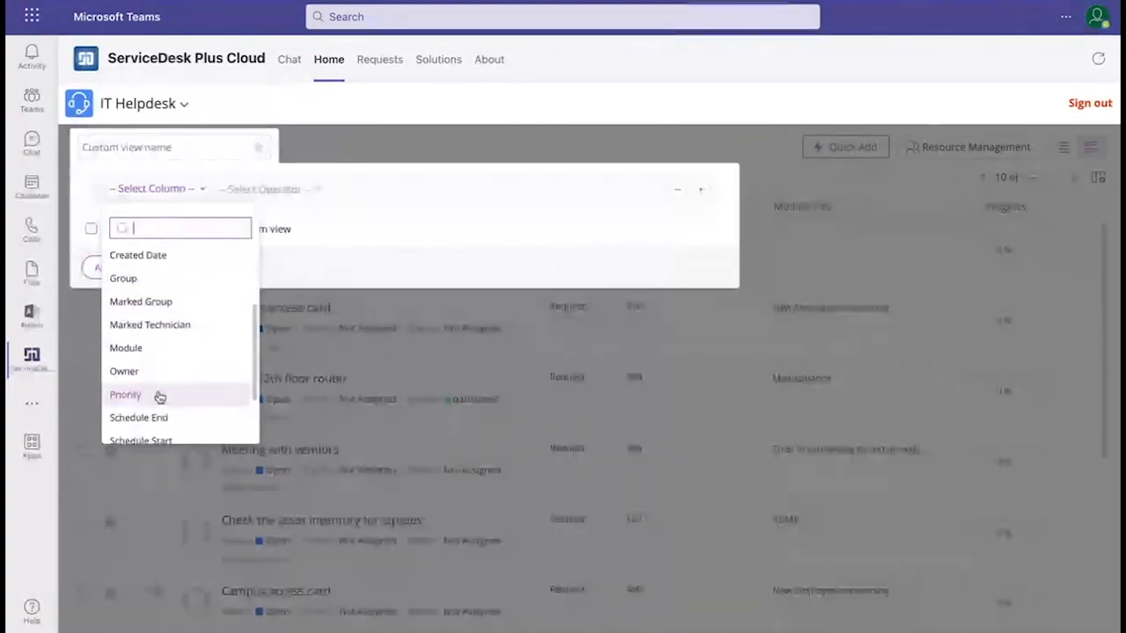
click(125, 395)
click(231, 189)
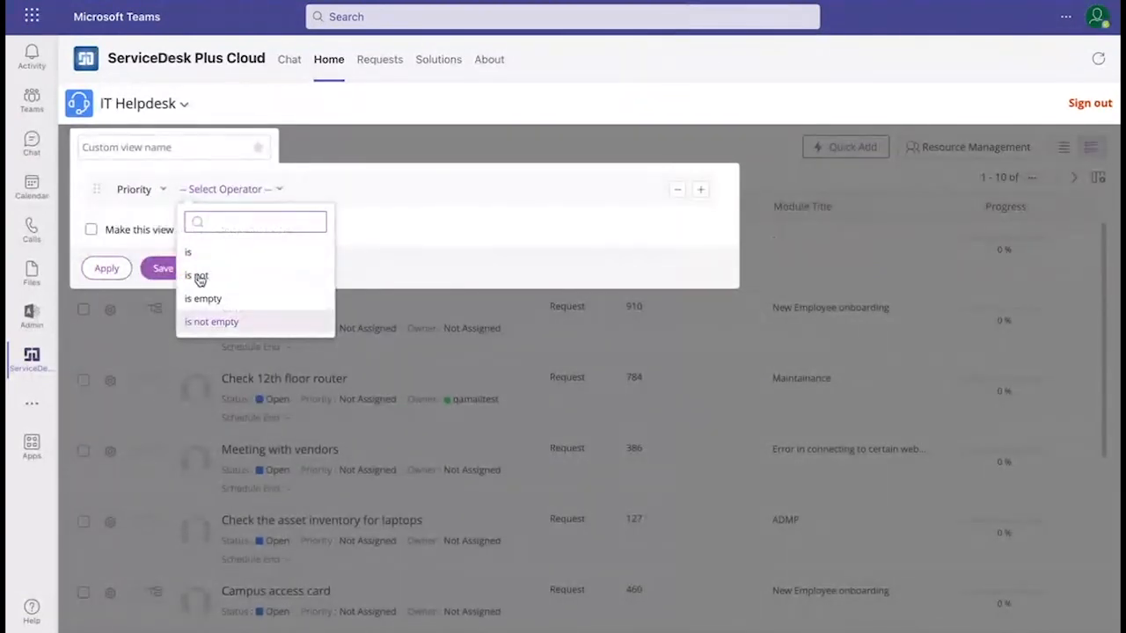
click(308, 251)
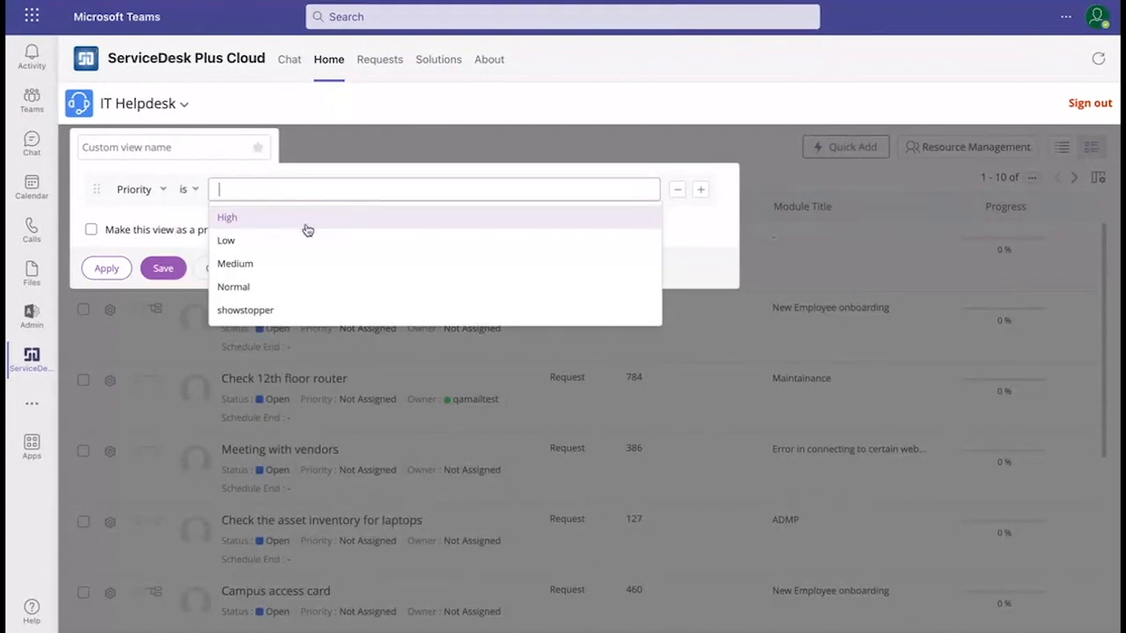
click(173, 244)
click(227, 269)
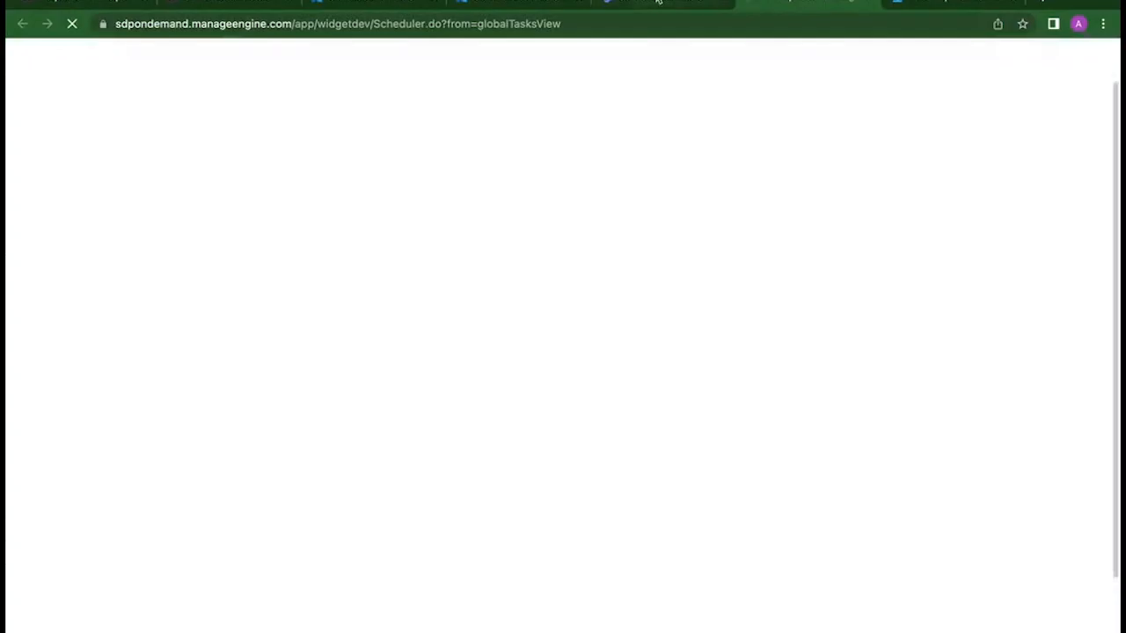
Return to Resource Management in Microsoft Teams and include unassigned and unscheduled tasks in the technicians' timeline
click(658, 3)
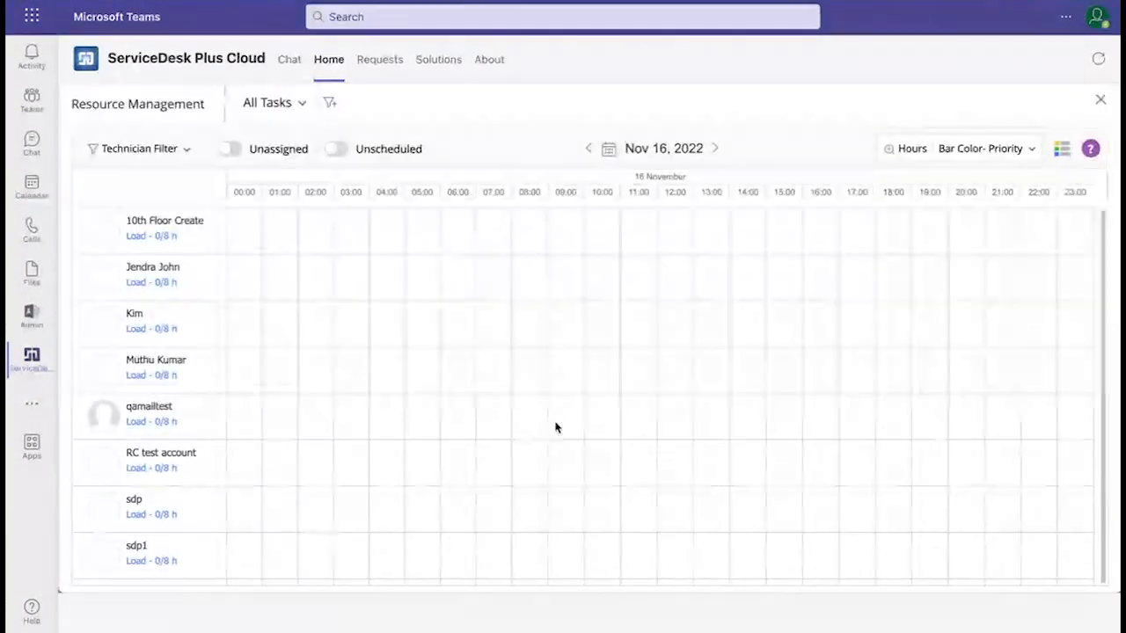
scroll(555, 427, down, 1)
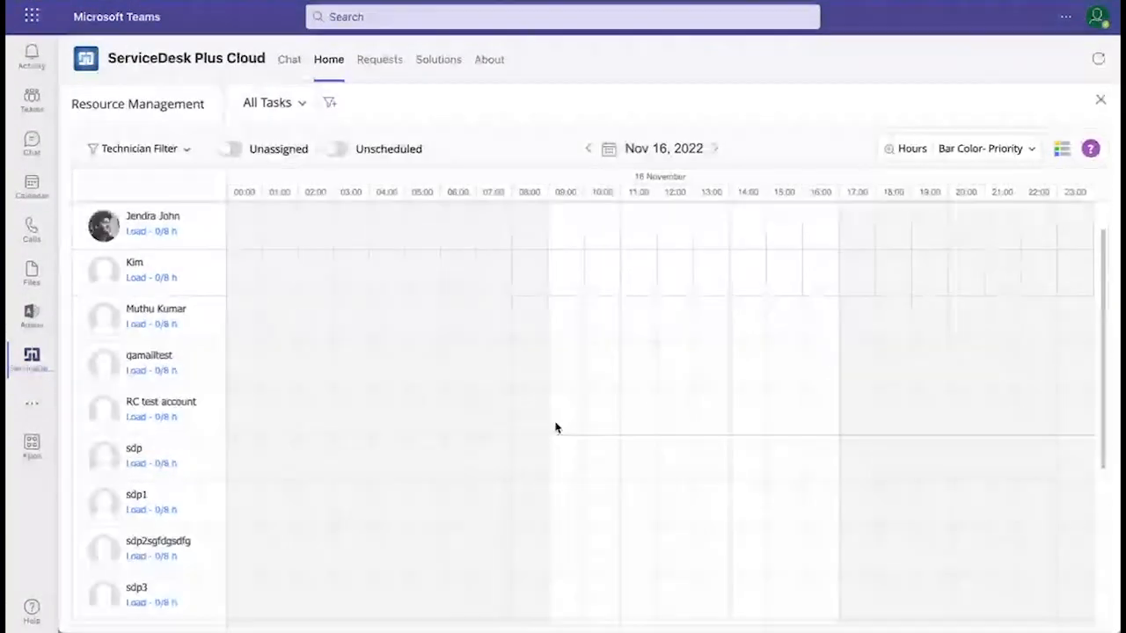
scroll(555, 427, up, 1)
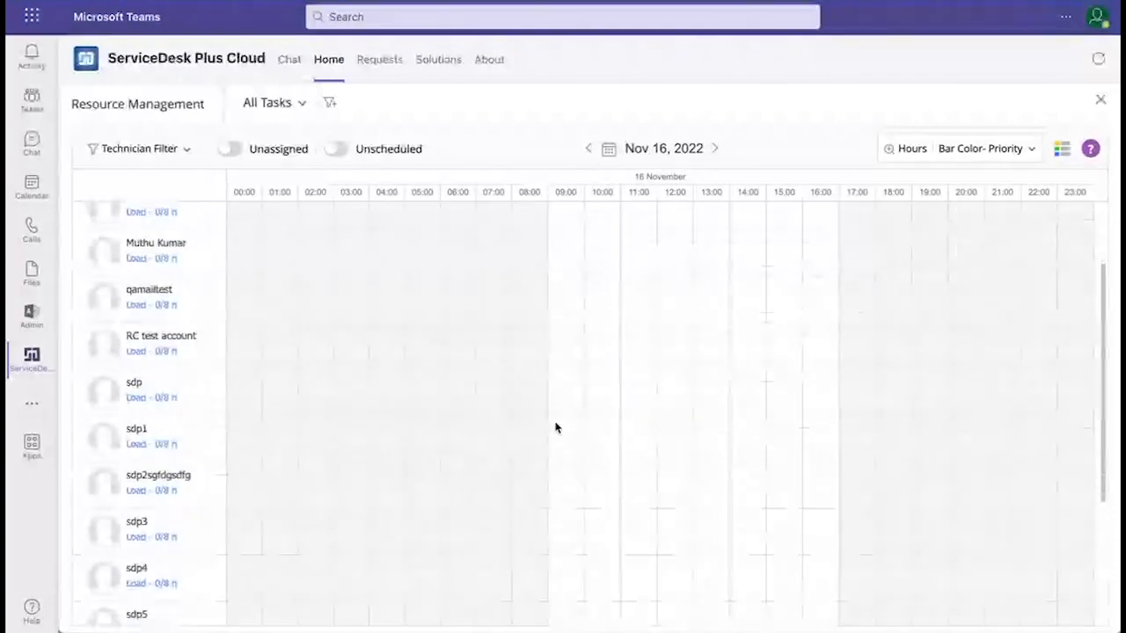
scroll(556, 428, down, 1)
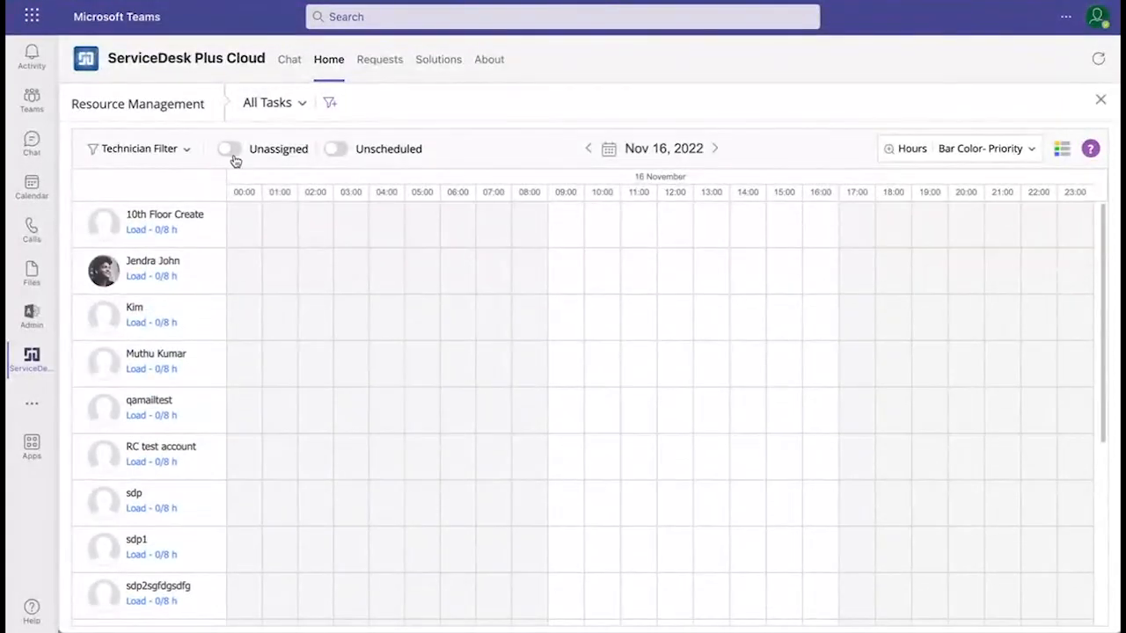
click(230, 151)
click(336, 149)
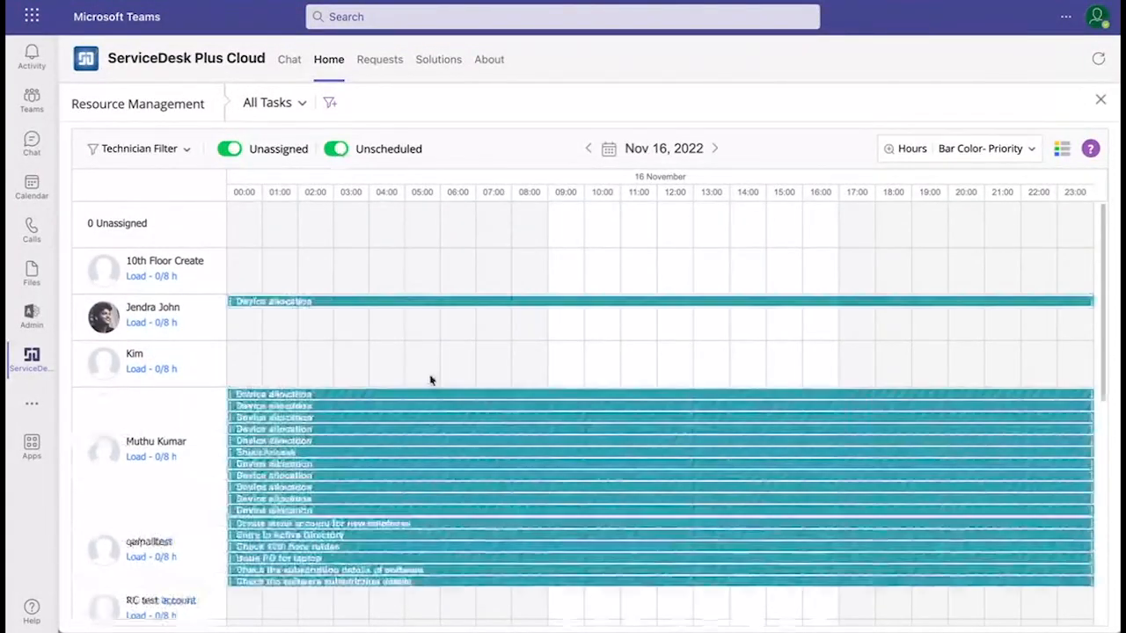
Assign the last HR Onboarding task among the unassigned ones to 10th Floor Create on the timeline, and close Resource Management
scroll(431, 381, down, 3)
scroll(431, 381, down, 10)
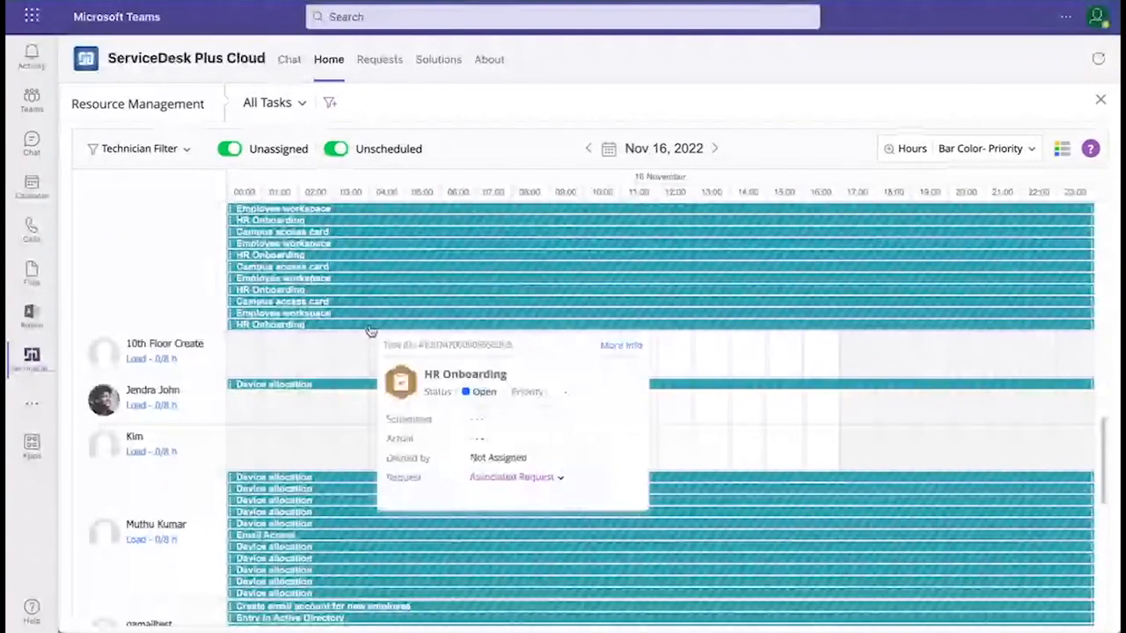
drag(315, 327, 314, 369)
mouse_move(316, 329)
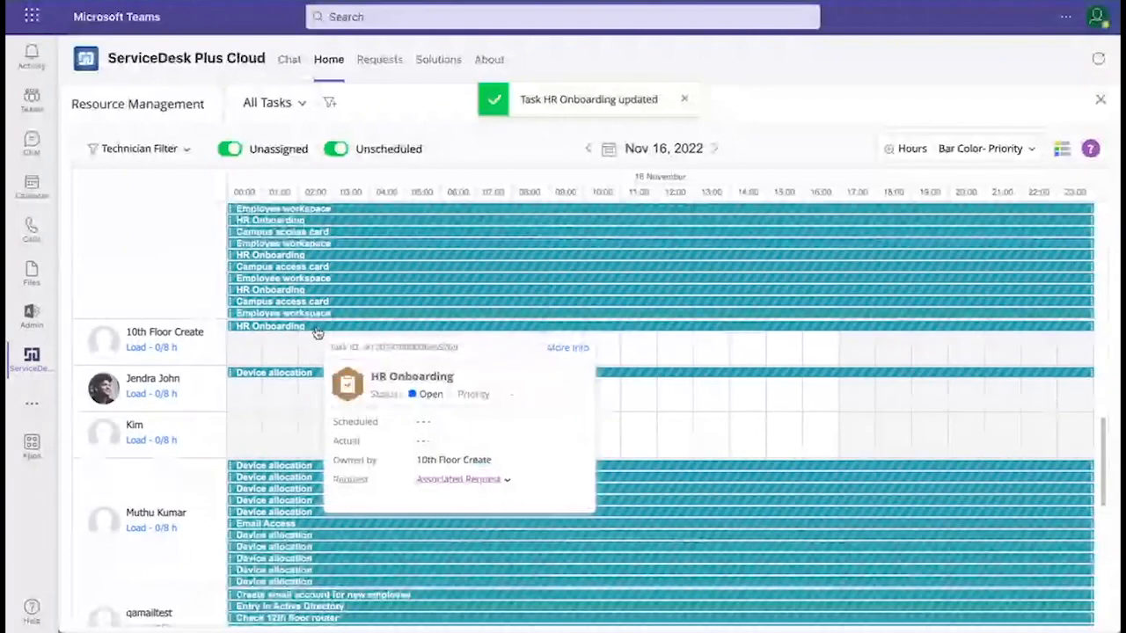
scroll(634, 322, up, 10)
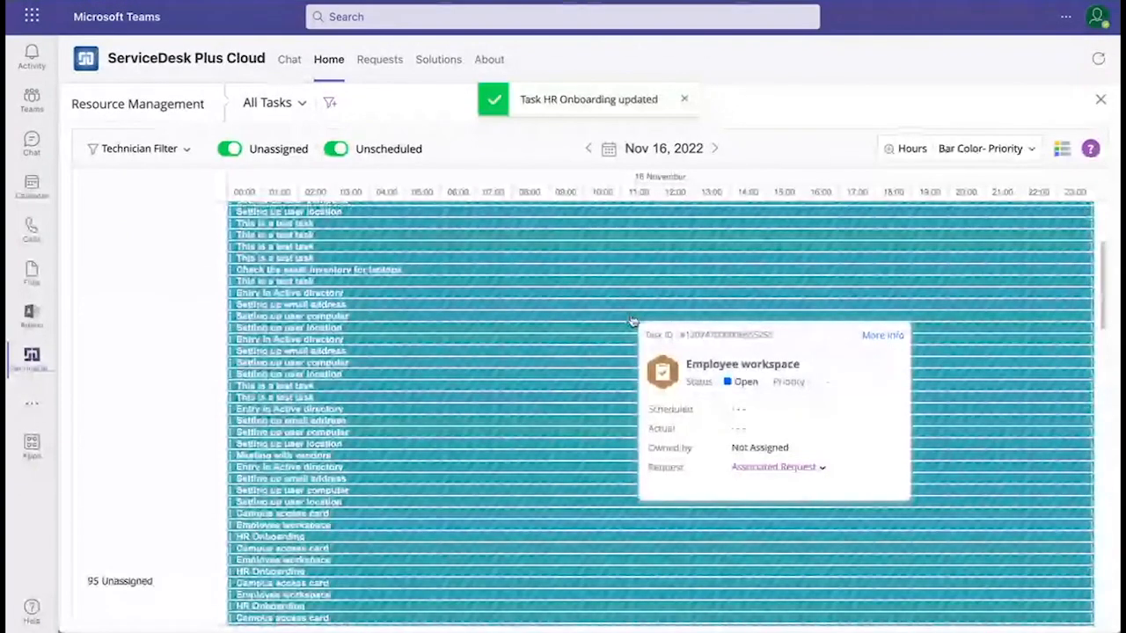
click(1101, 101)
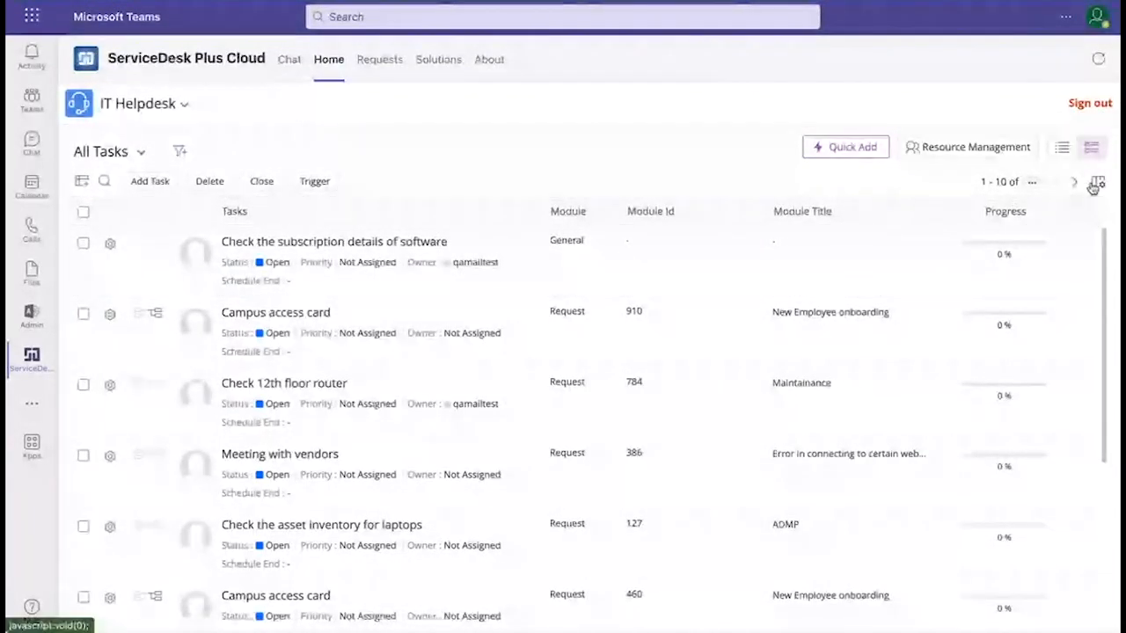
Show the All Tasks list in the compact table layout, and return it to the detailed layout
scroll(890, 354, down, 1)
scroll(890, 354, up, 1)
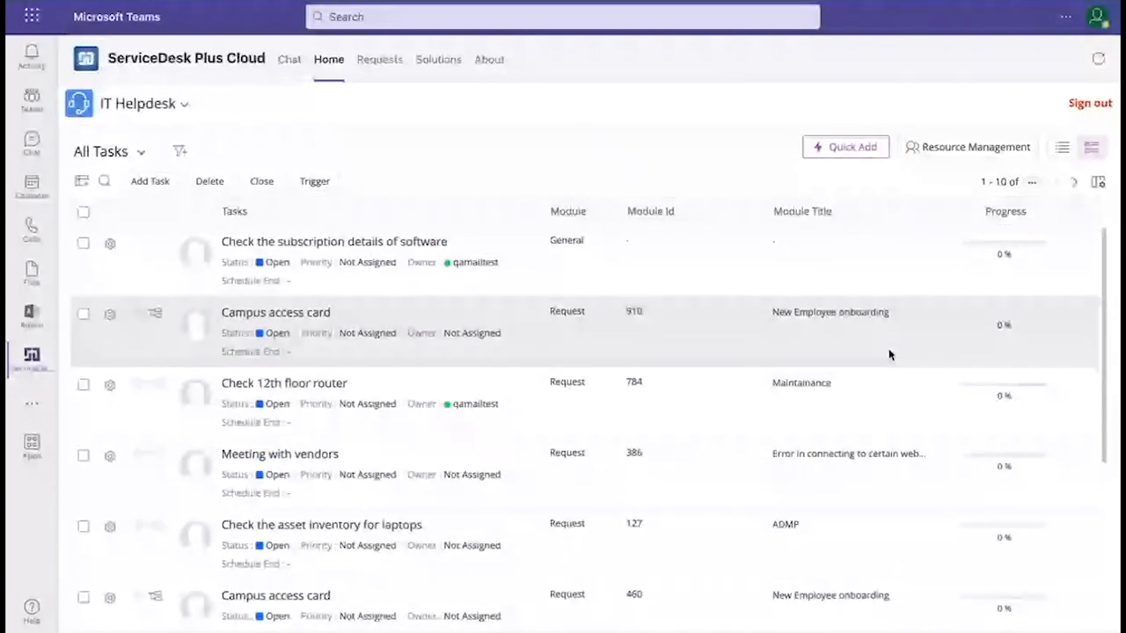
click(1065, 149)
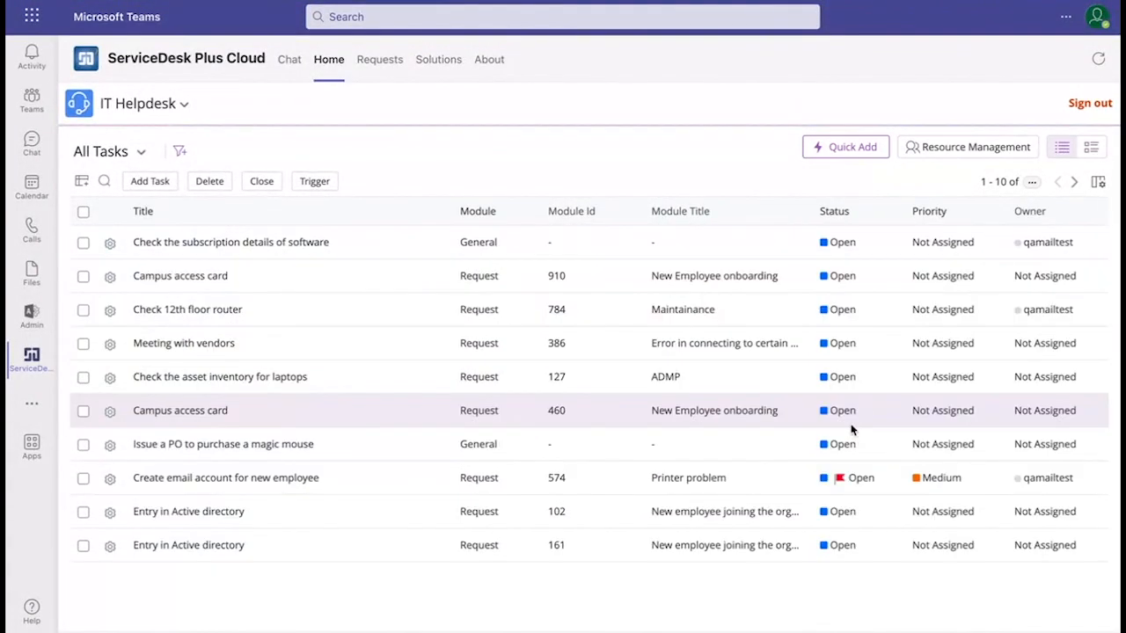
click(1090, 150)
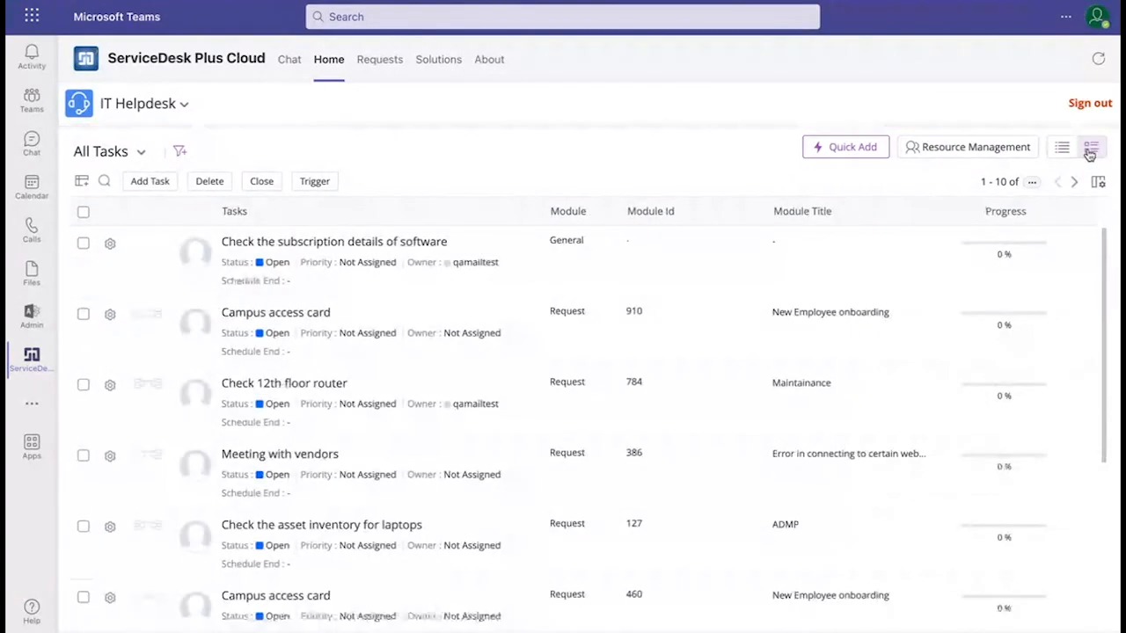
Look through the saved task views available for the task list, leaving All Tasks selected
click(114, 152)
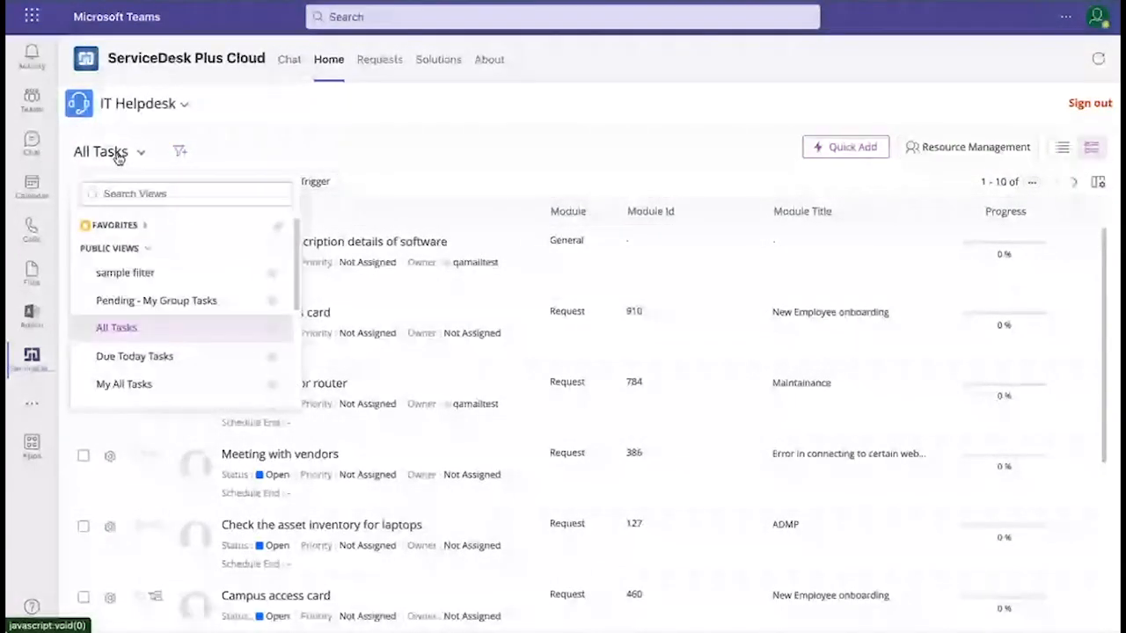
scroll(172, 350, down, 2)
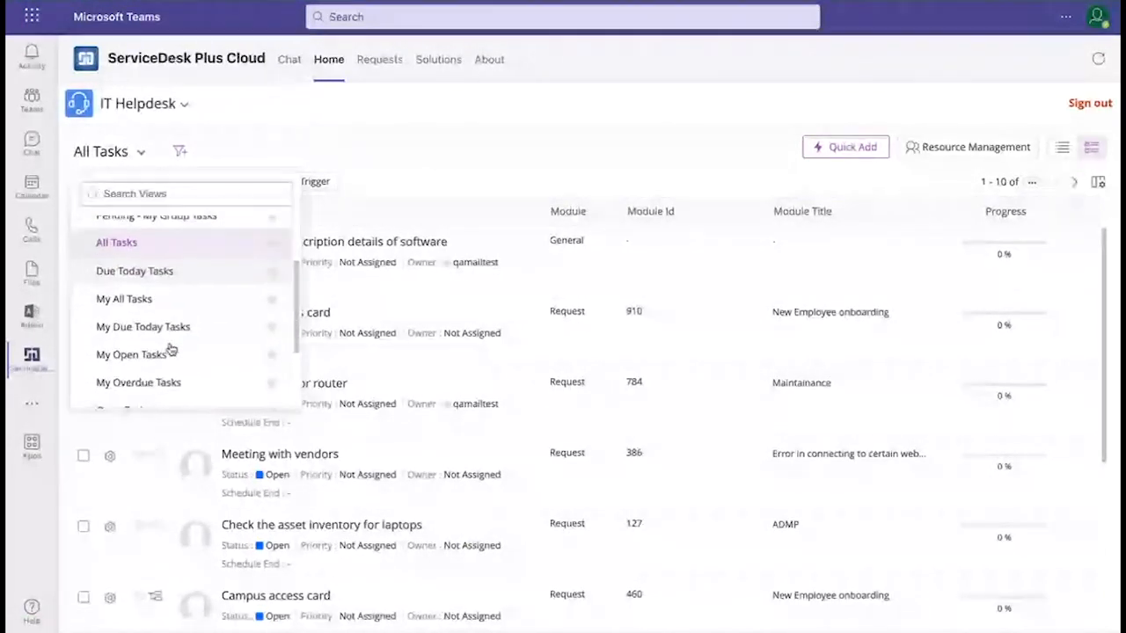
scroll(172, 350, down, 1)
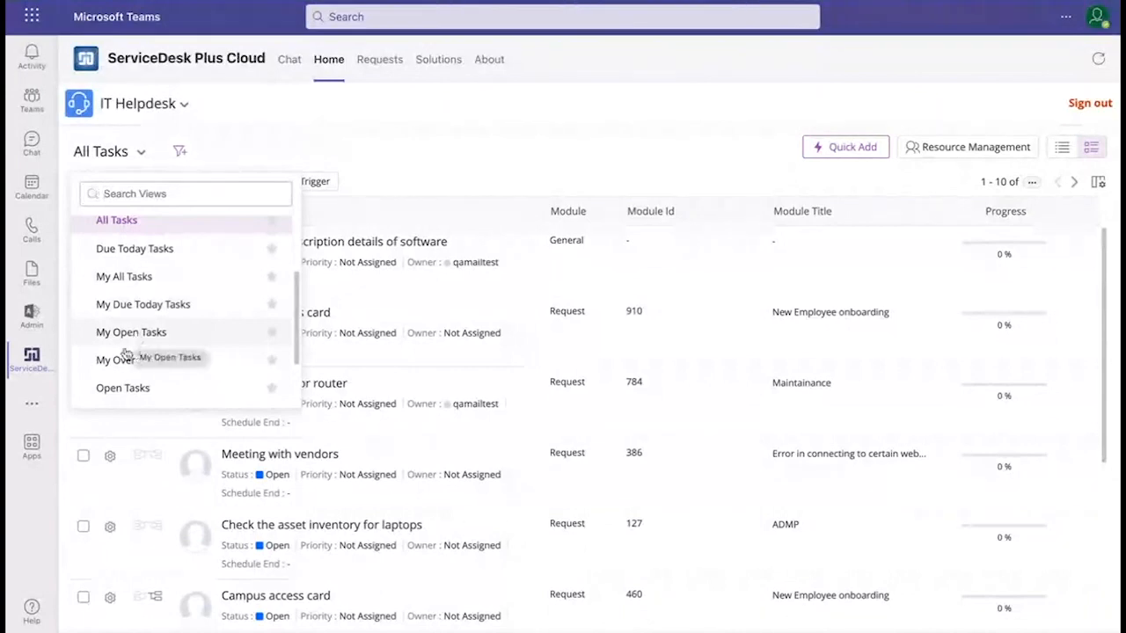
click(400, 176)
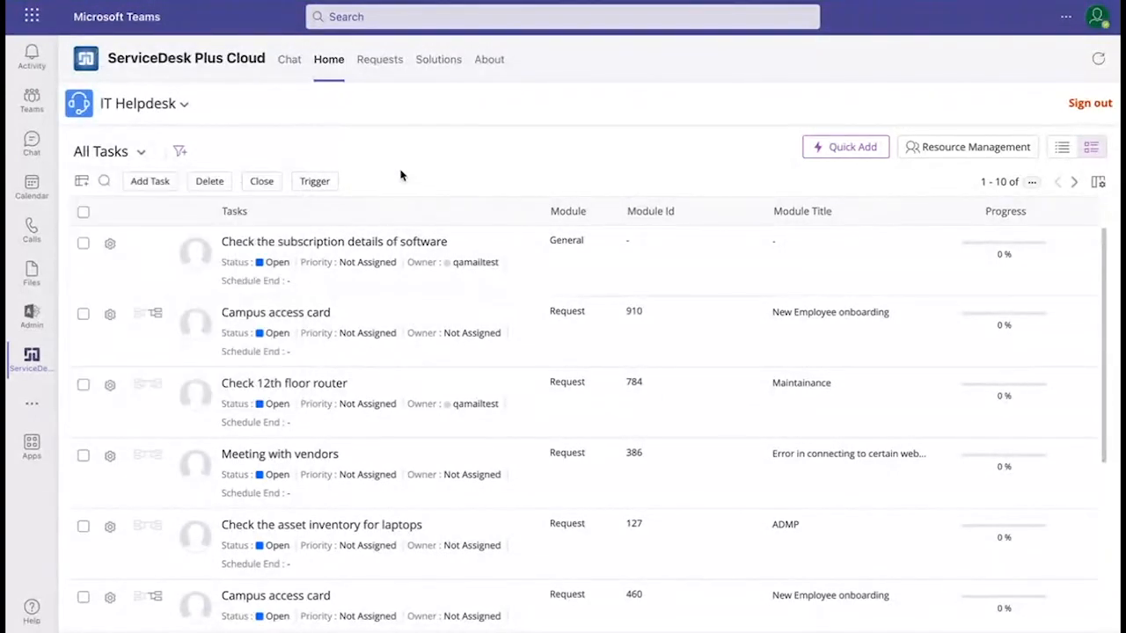
Open the Requests page in Teams and check which help desk portals can be selected, staying on IT Helpdesk
click(382, 77)
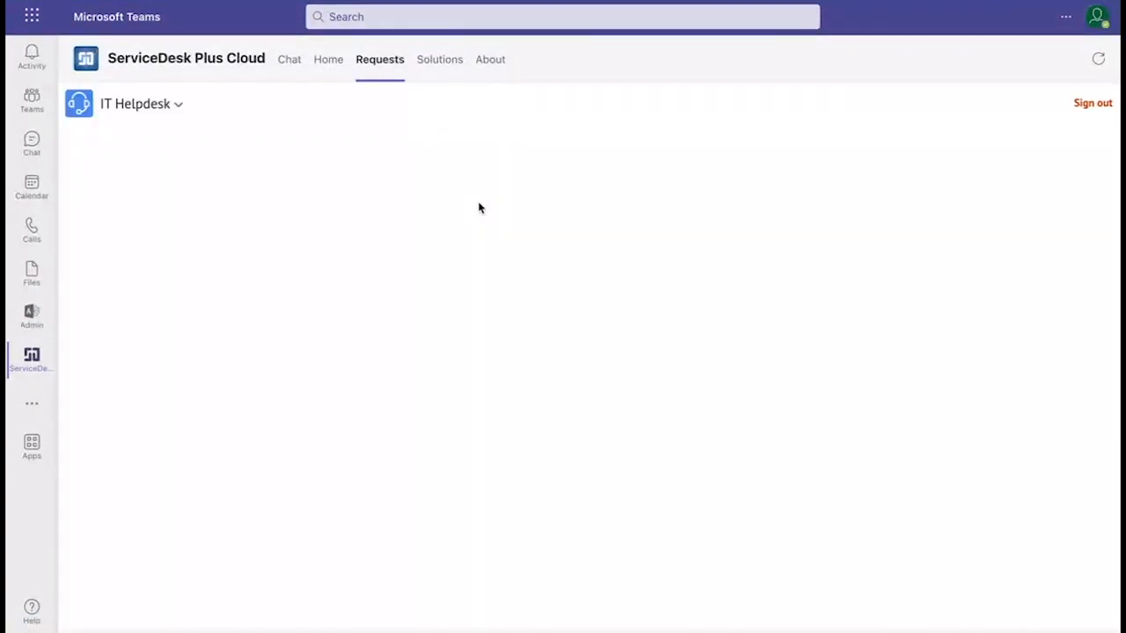
click(166, 115)
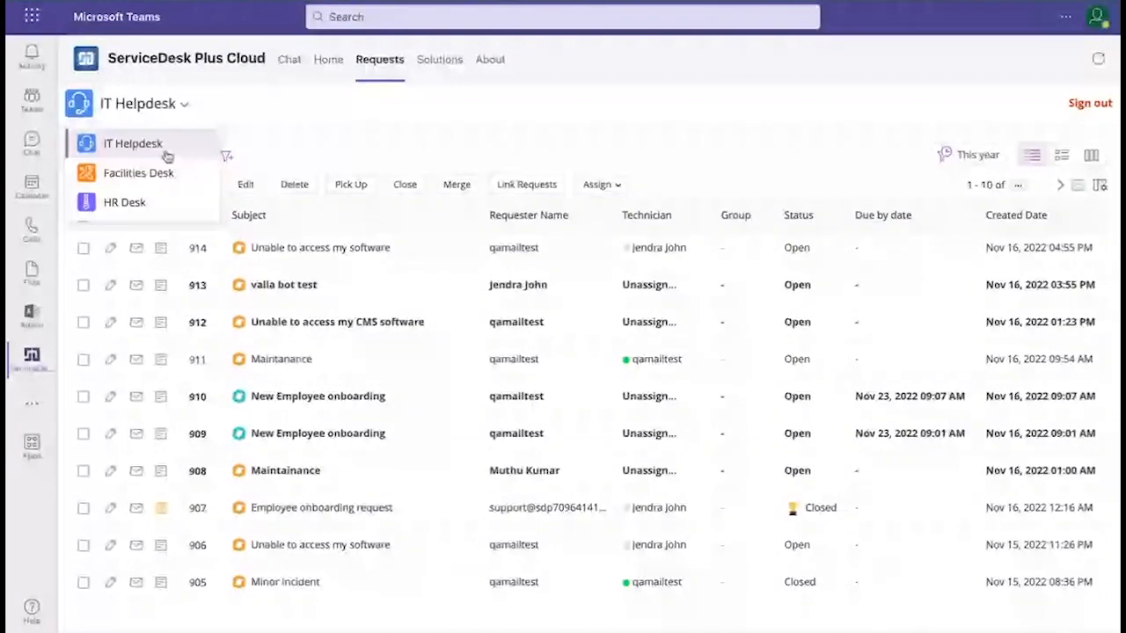
click(308, 146)
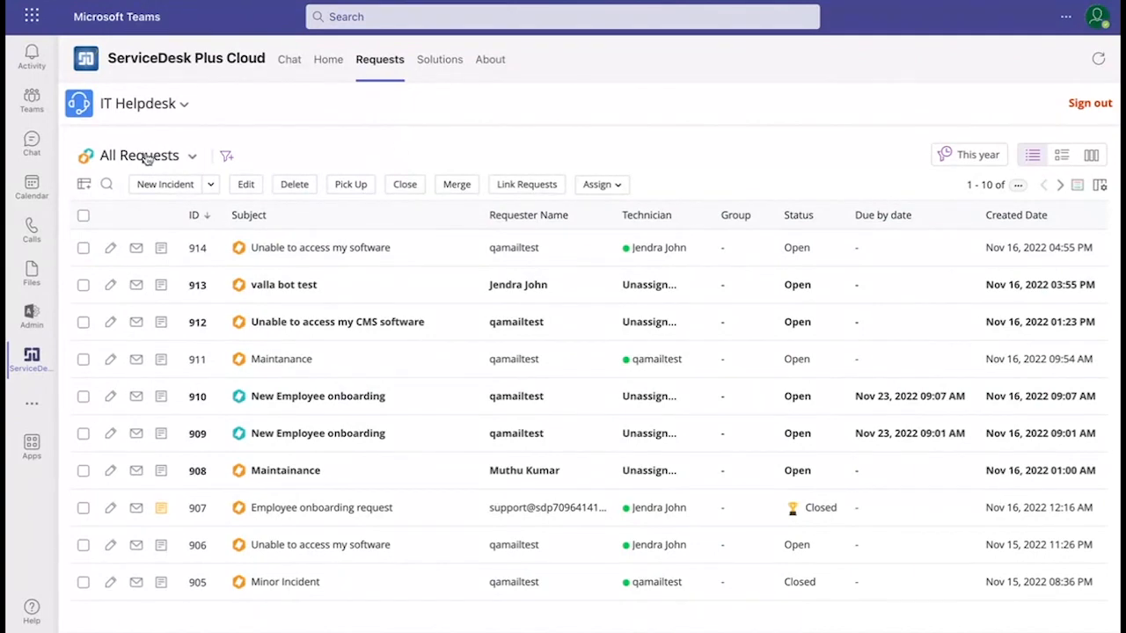
Look through the saved request views available for the request list, leaving All Requests selected
click(193, 158)
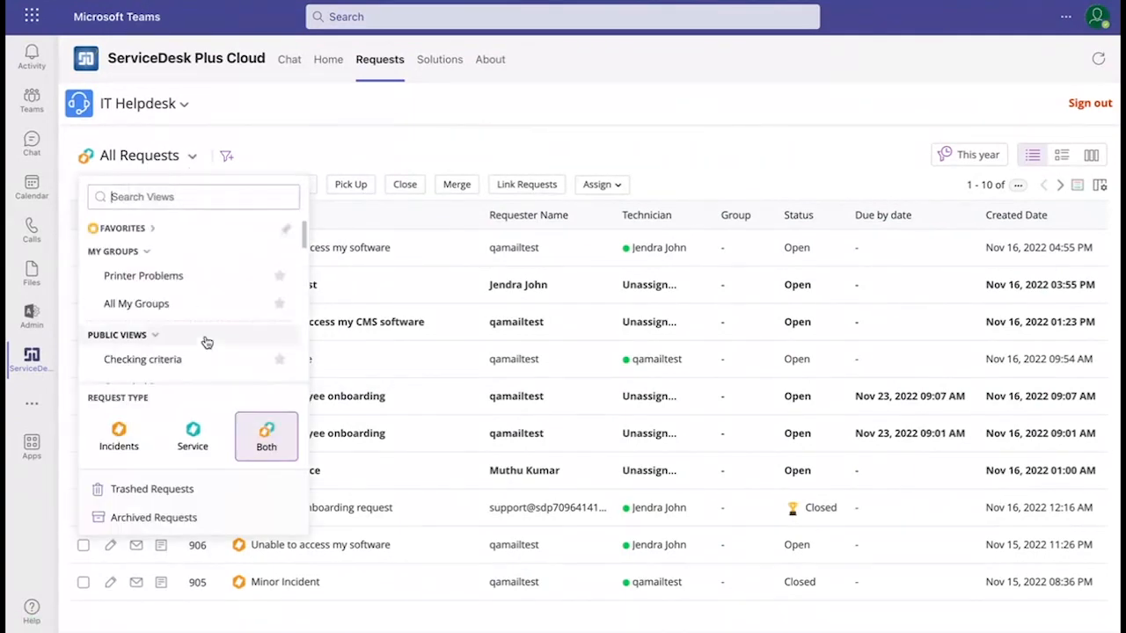
scroll(207, 342, down, 5)
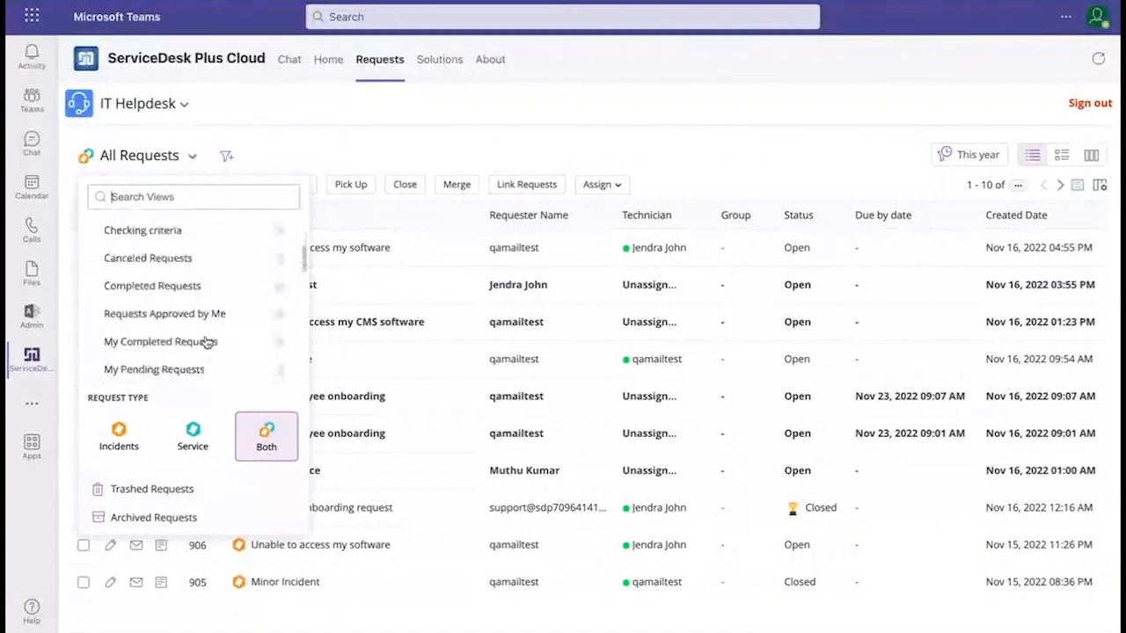
scroll(207, 341, down, 1)
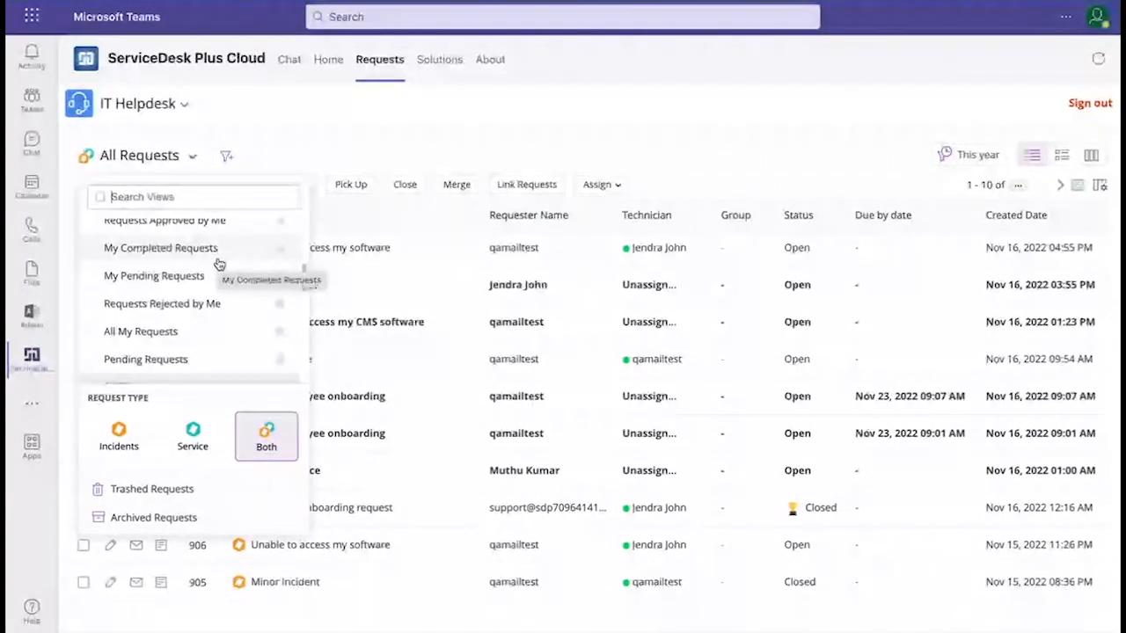
click(360, 157)
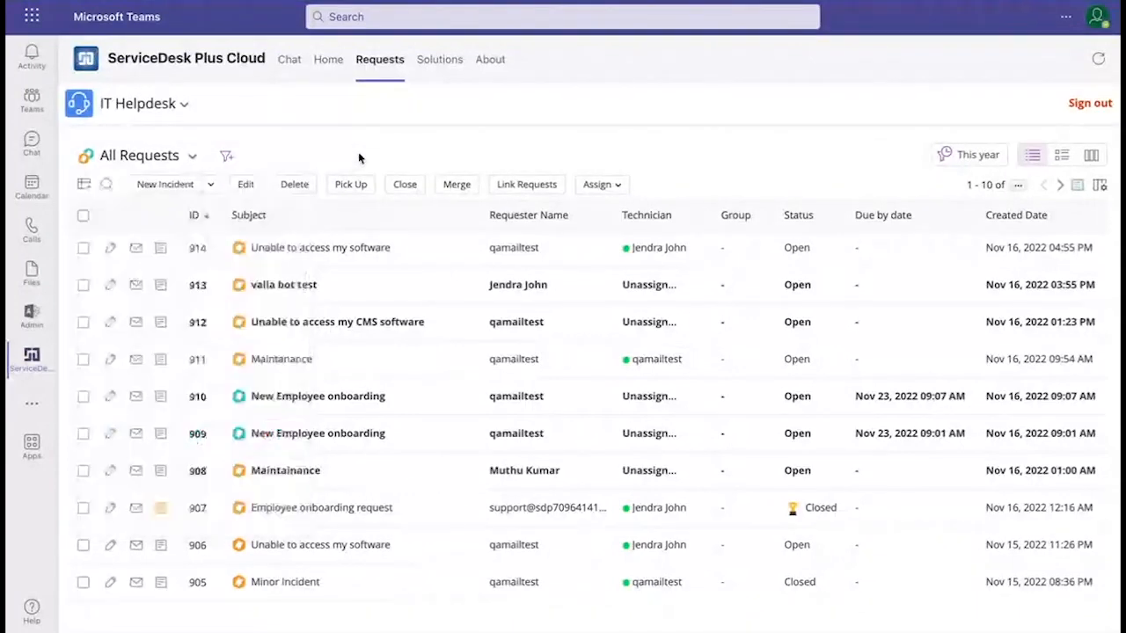
Check the criteria form for a new custom request view, and cancel it without saving
click(228, 157)
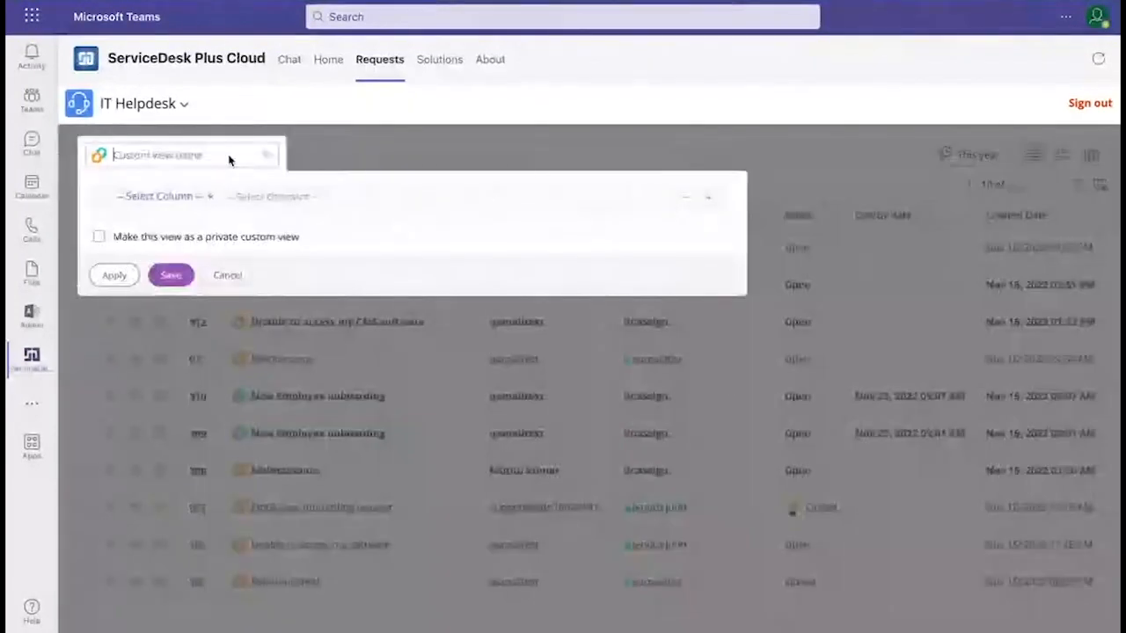
click(347, 144)
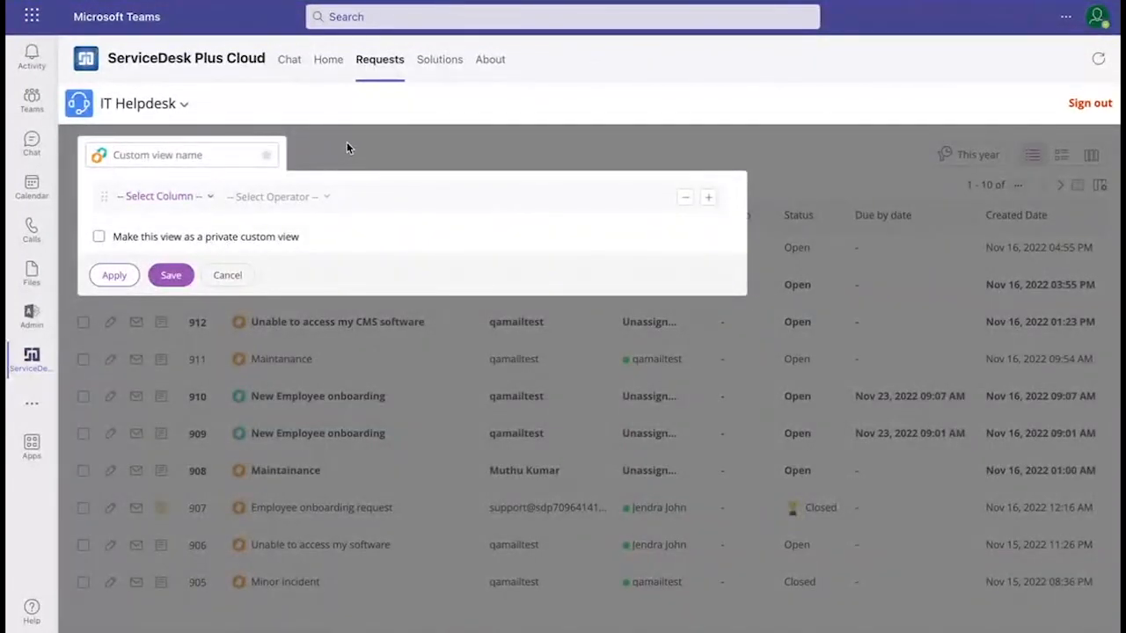
click(227, 277)
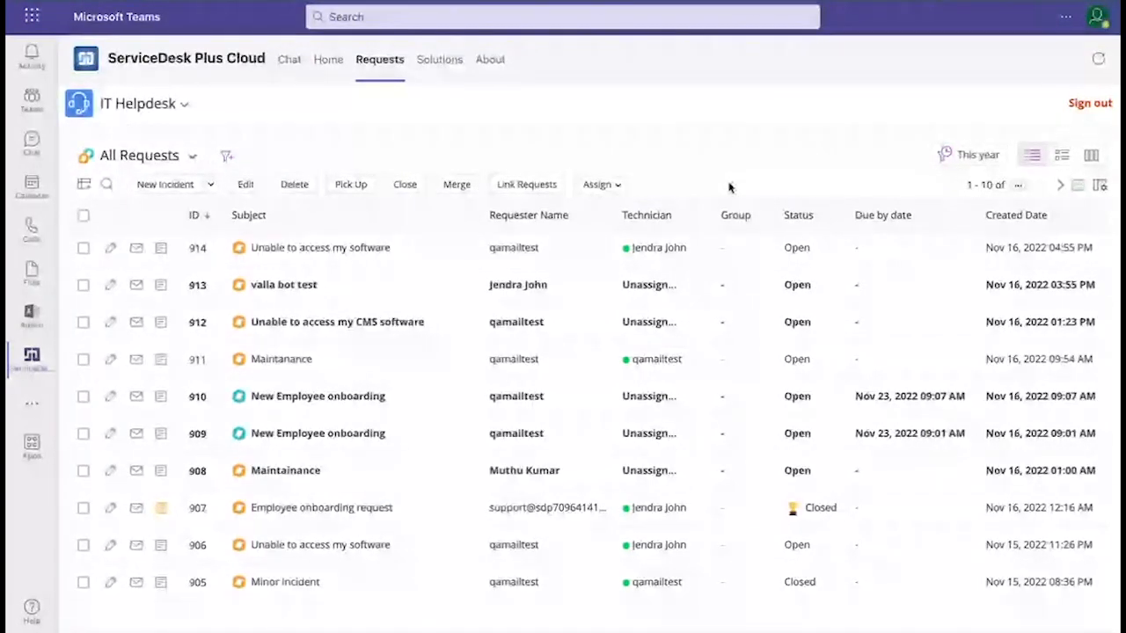
Show the All Requests list in the detailed layout, and switch it to the Kanban board layout
click(1064, 160)
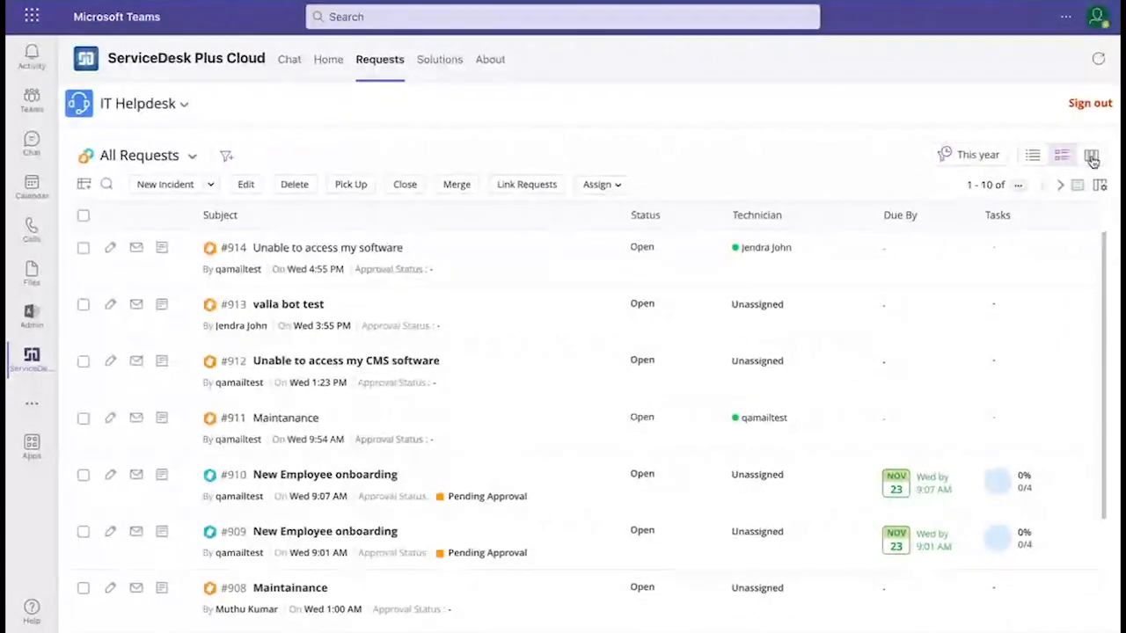
click(1090, 157)
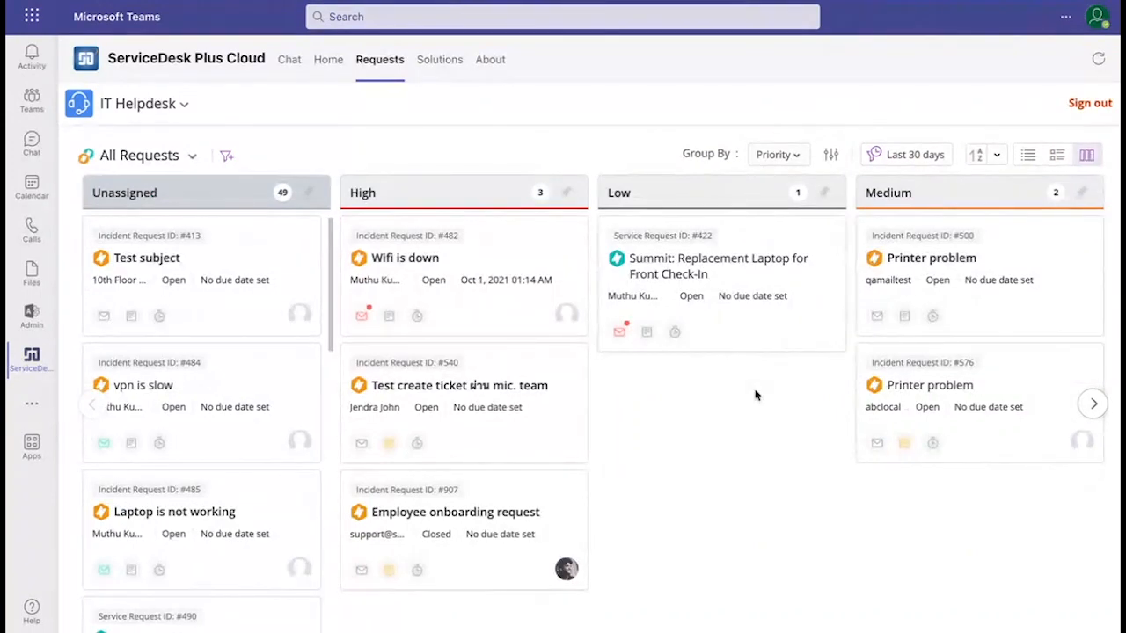
Check the board's grouping options, keeping Priority, and move the Employee onboarding request from High to Low
click(790, 167)
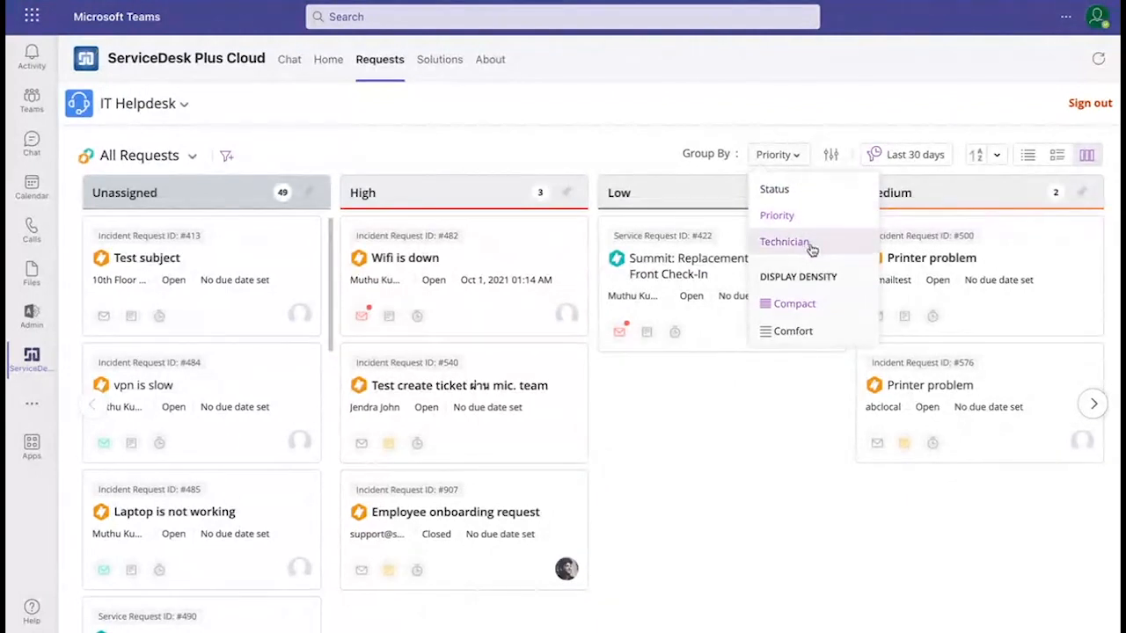
click(702, 478)
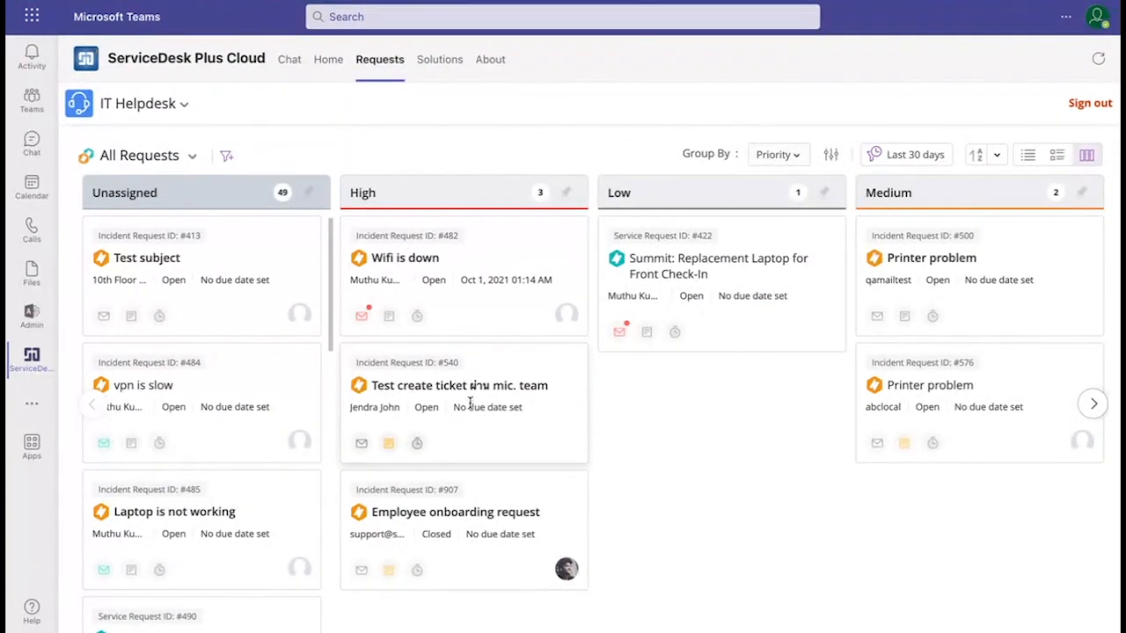
drag(511, 496, 718, 373)
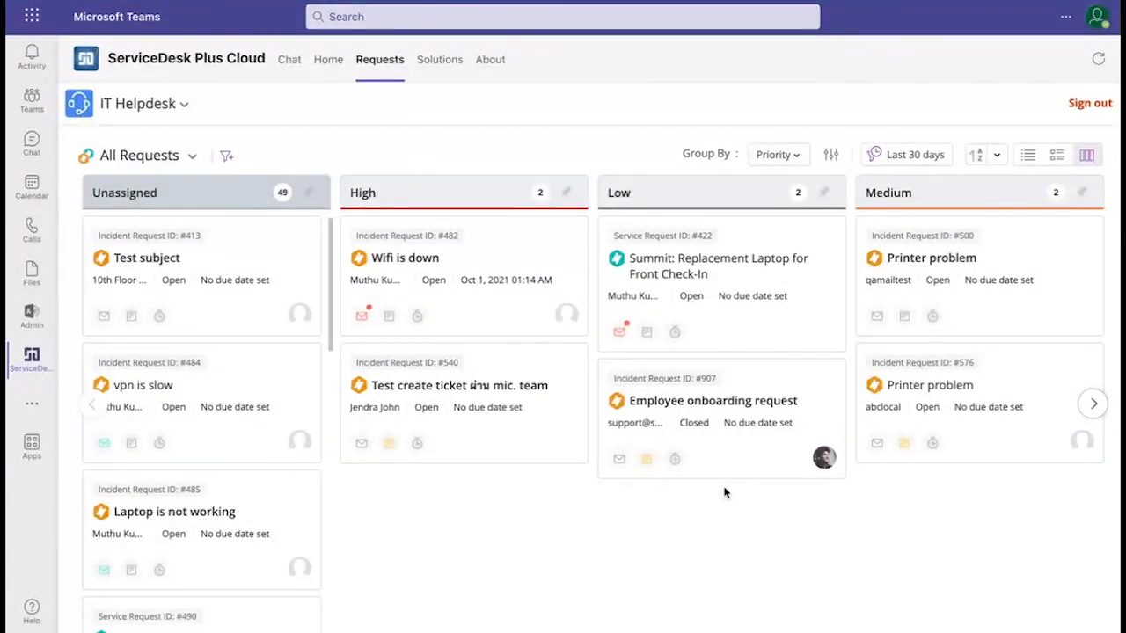
Open the Solutions page and check the approval actions and the actions available for the Configuring printer driver solution
click(449, 78)
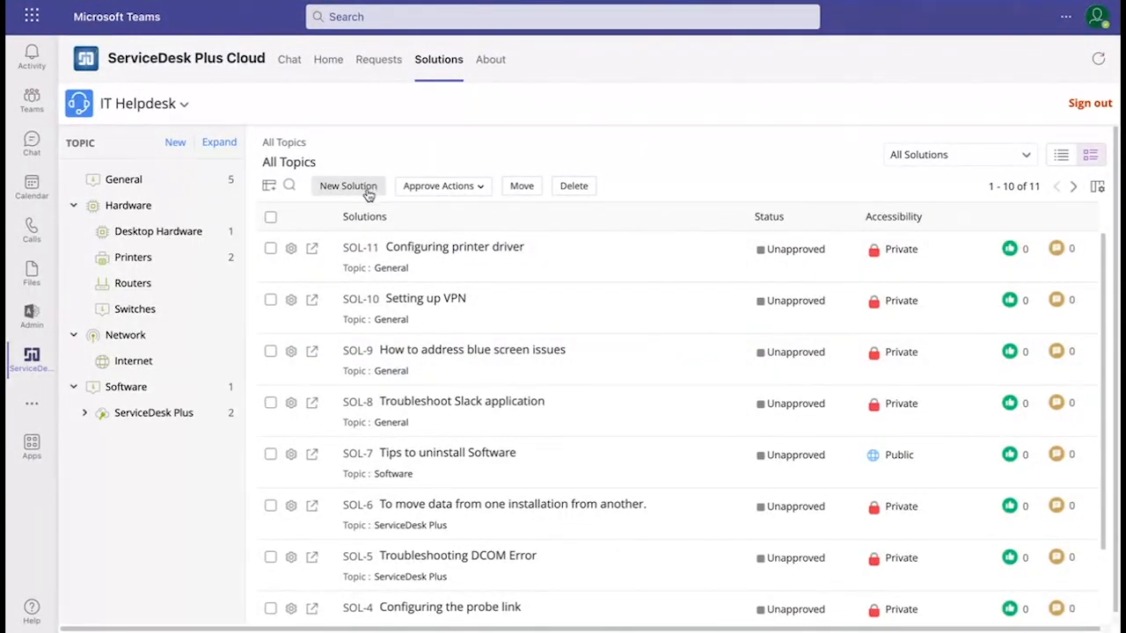
click(465, 188)
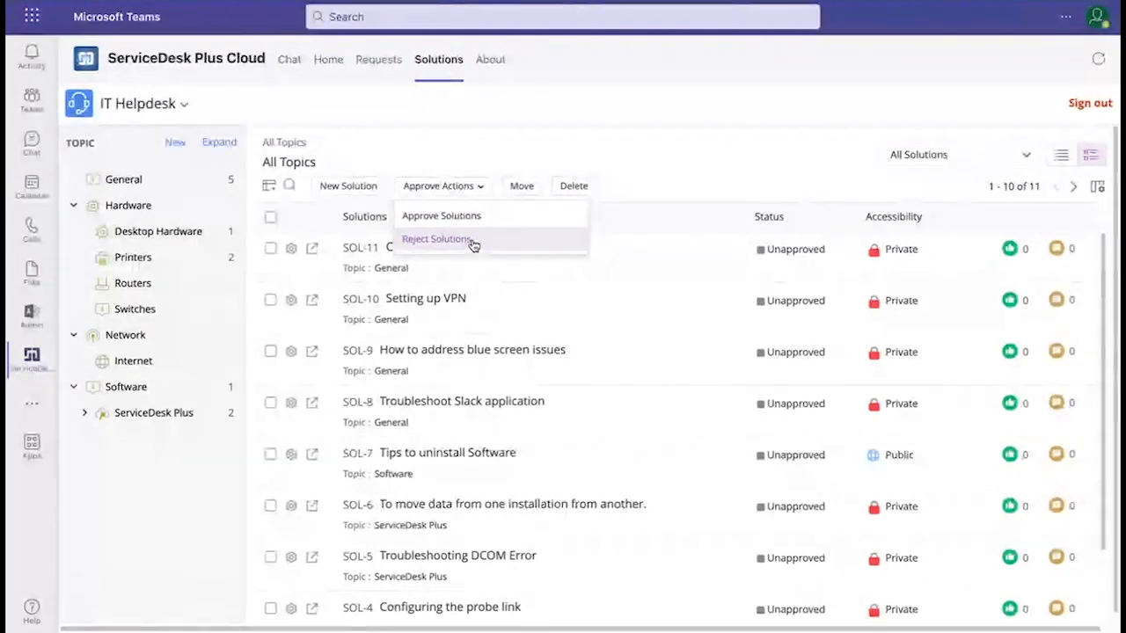
click(559, 128)
click(289, 252)
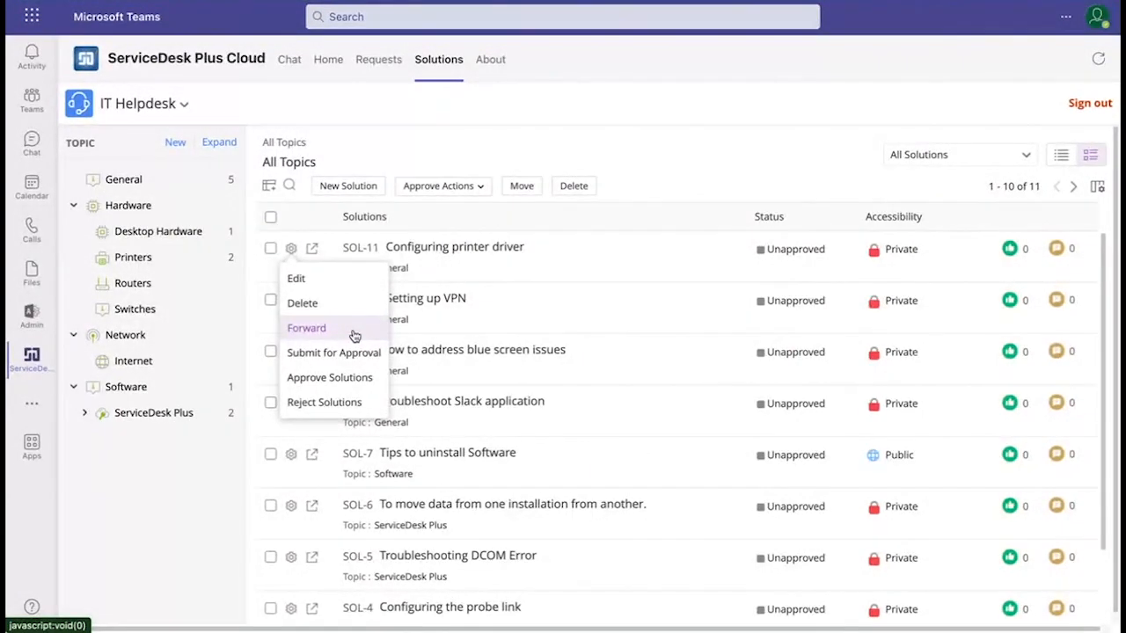
click(628, 144)
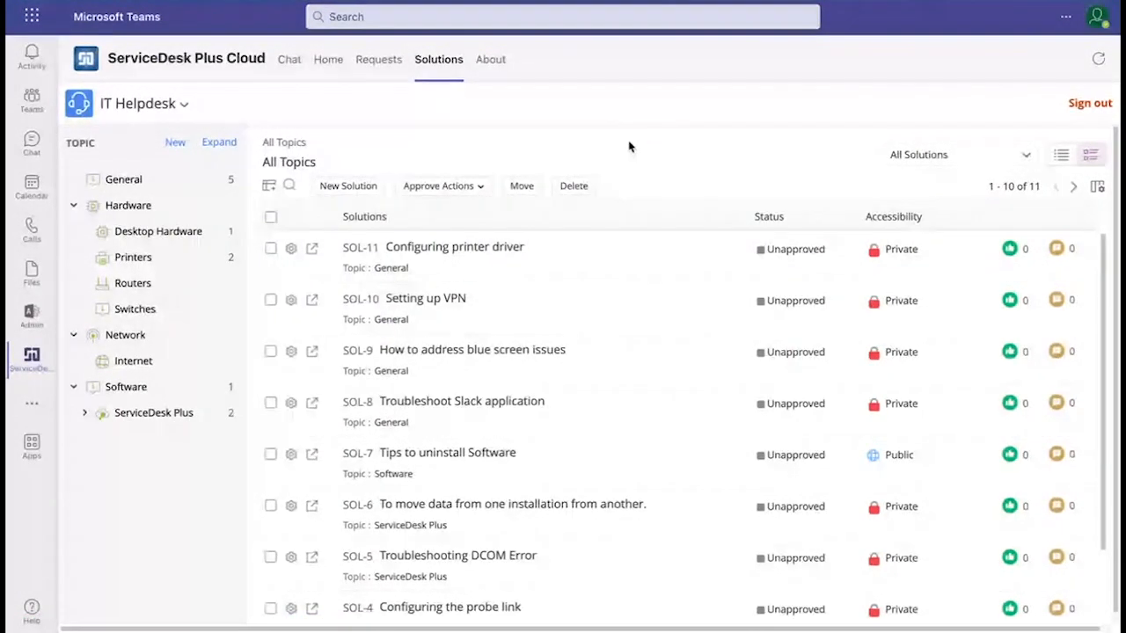
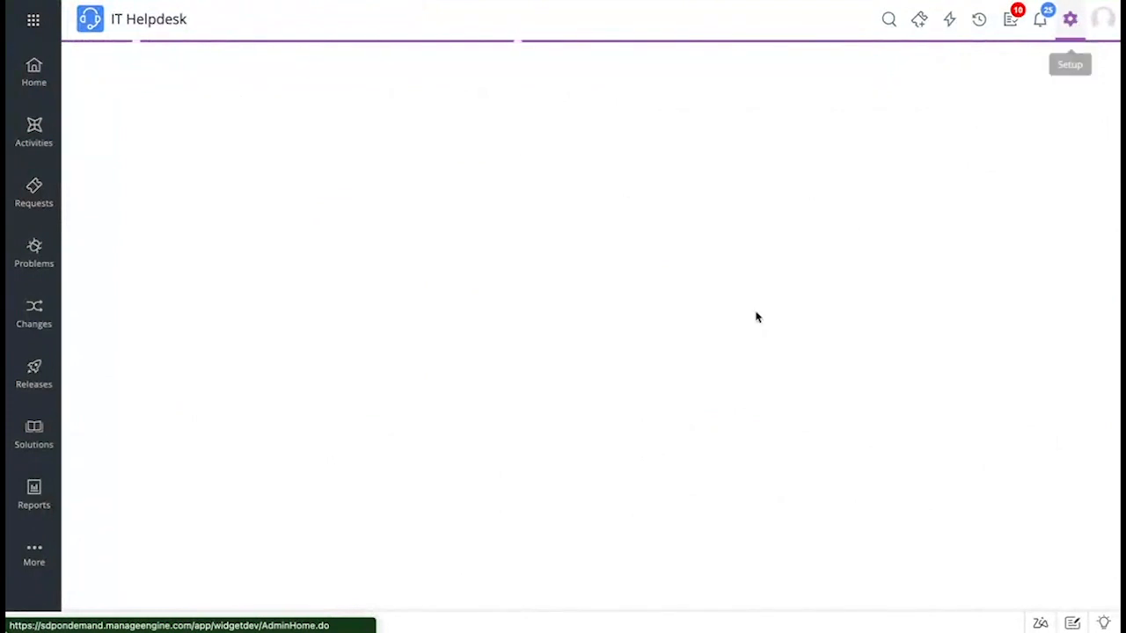
Open the Third Party Integrations page in ServiceDesk Plus Cloud's setup and examine the Microsoft integrations offered there
scroll(627, 464, down, 1)
scroll(627, 464, down, 1)
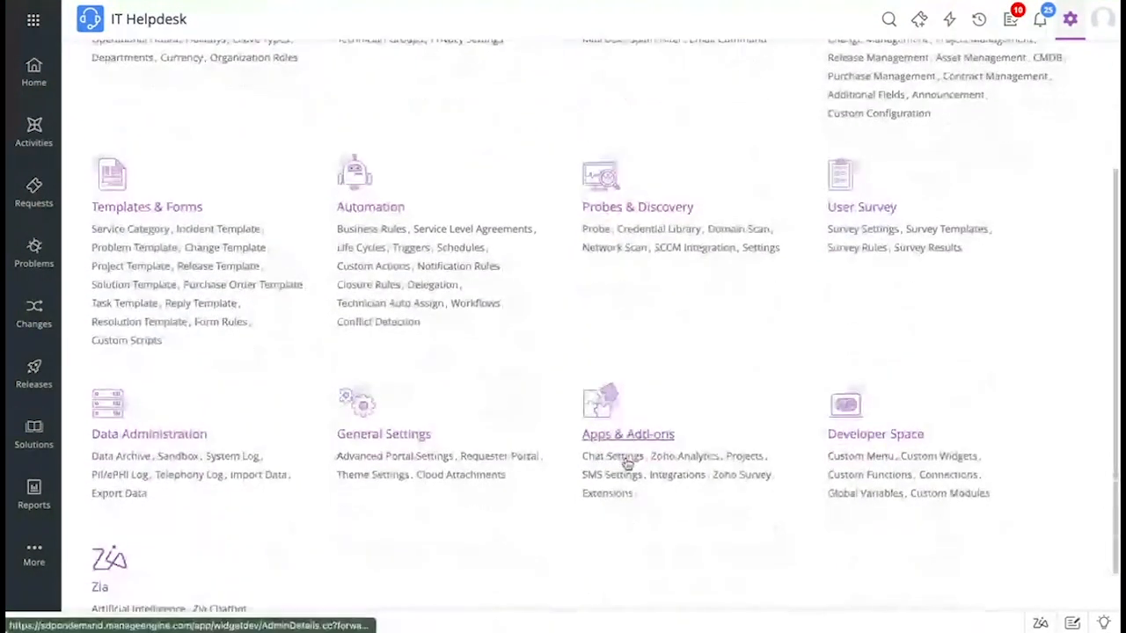
click(676, 480)
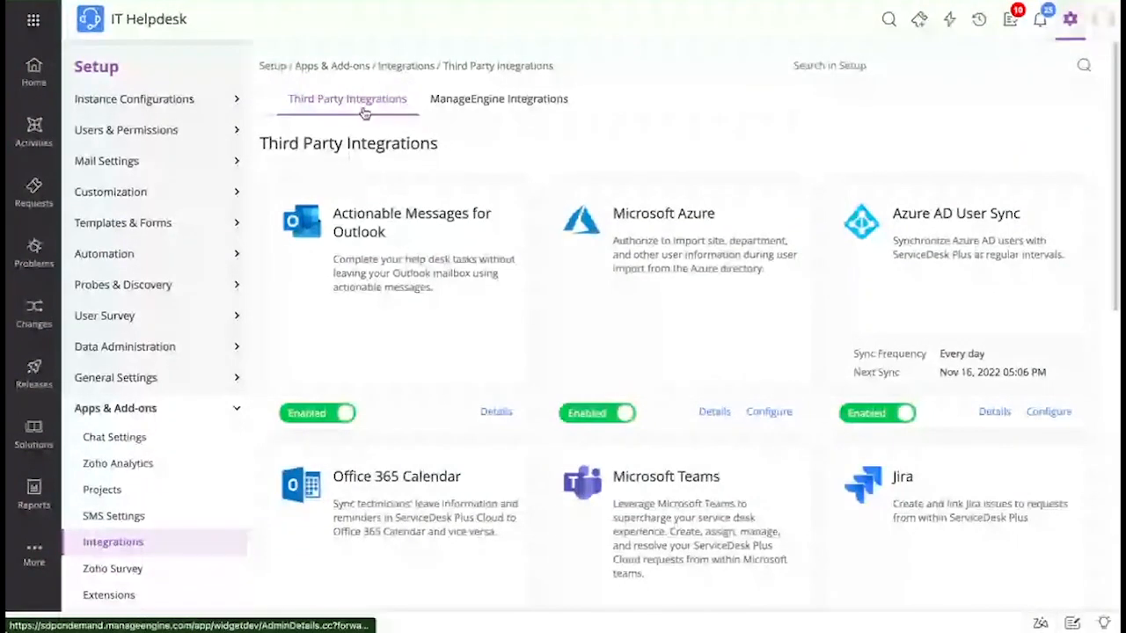
scroll(518, 326, down, 3)
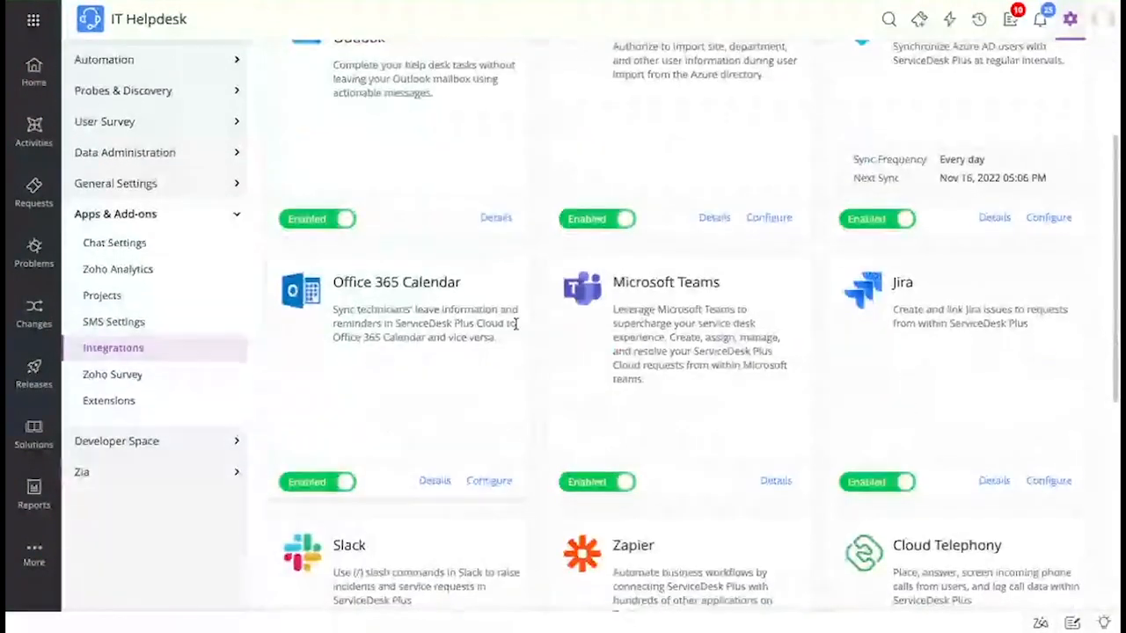
scroll(516, 326, up, 1)
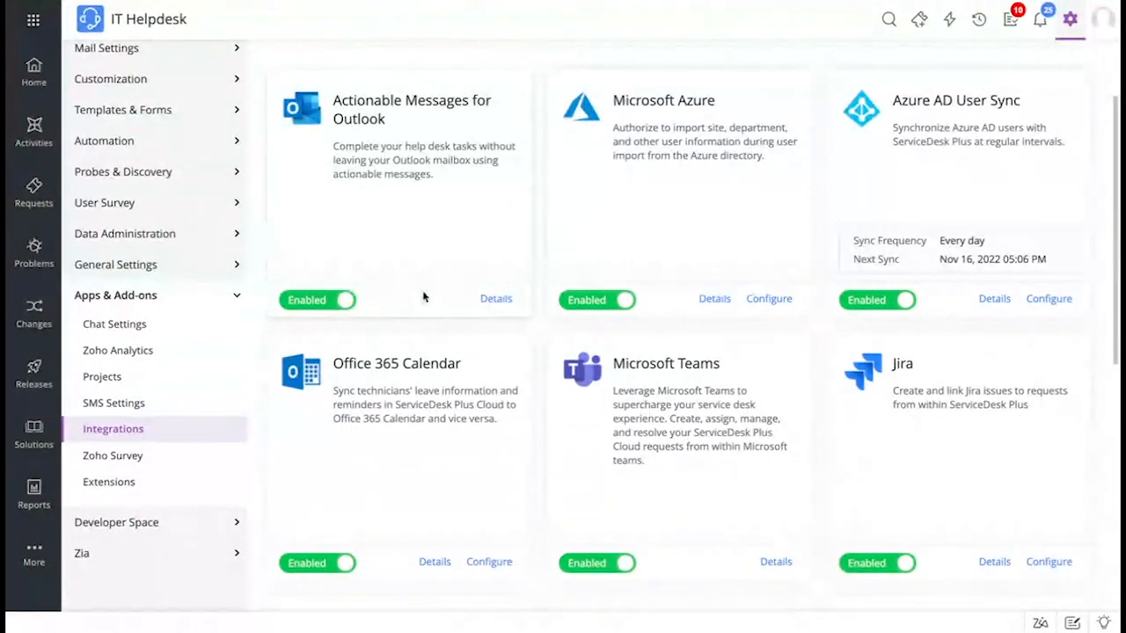
scroll(423, 298, up, 1)
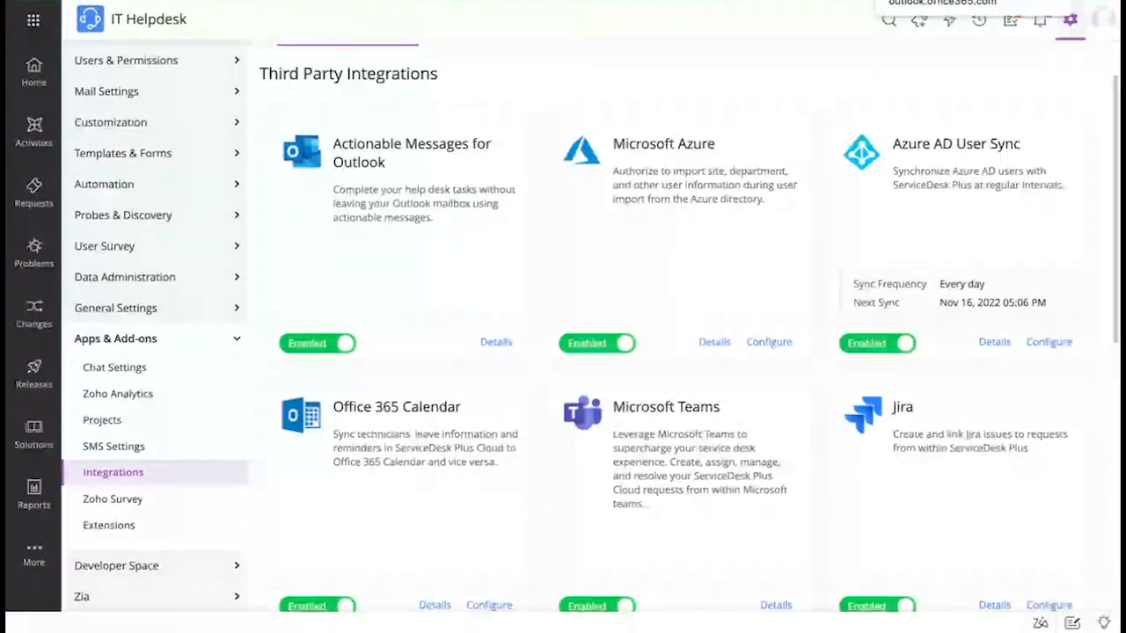
Switch to Outlook and open the comment field on the task notification for 'Check the subscription details of software'
click(938, 1)
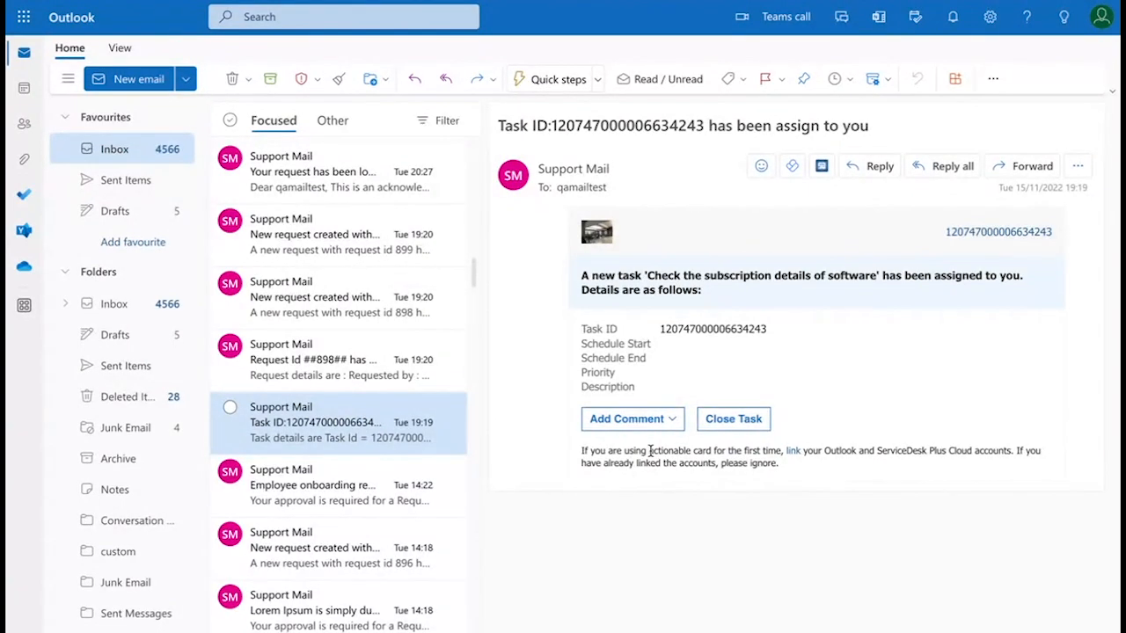
click(646, 420)
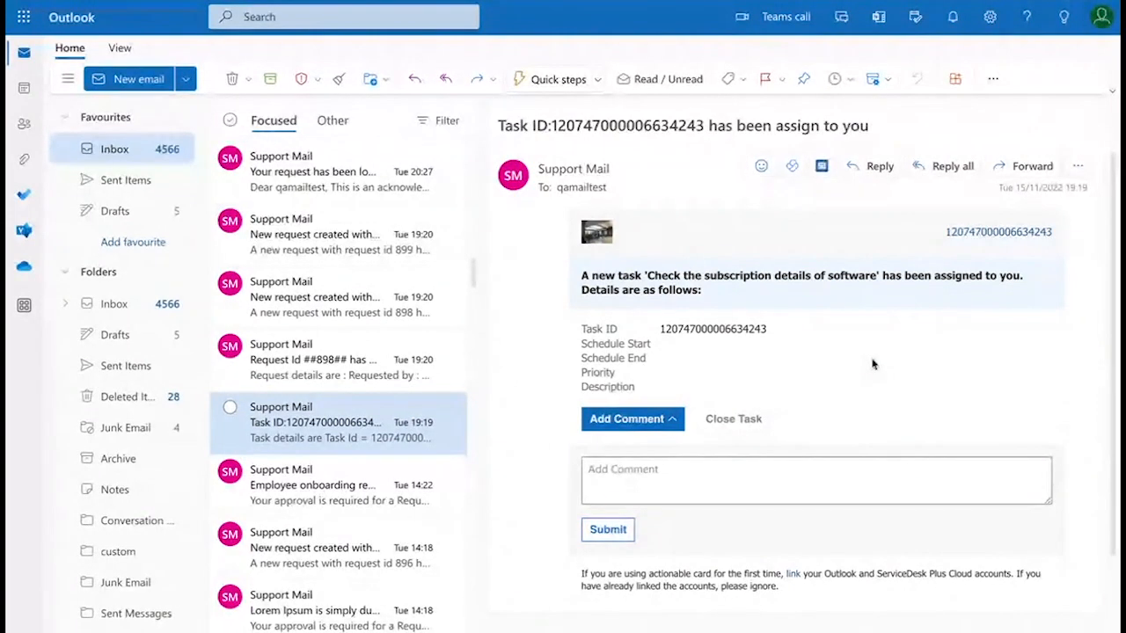
Submit the note "Check the login credentials" from the assignment email for request #898, and view the request's conversations in ServiceDesk Plus Cloud
click(307, 368)
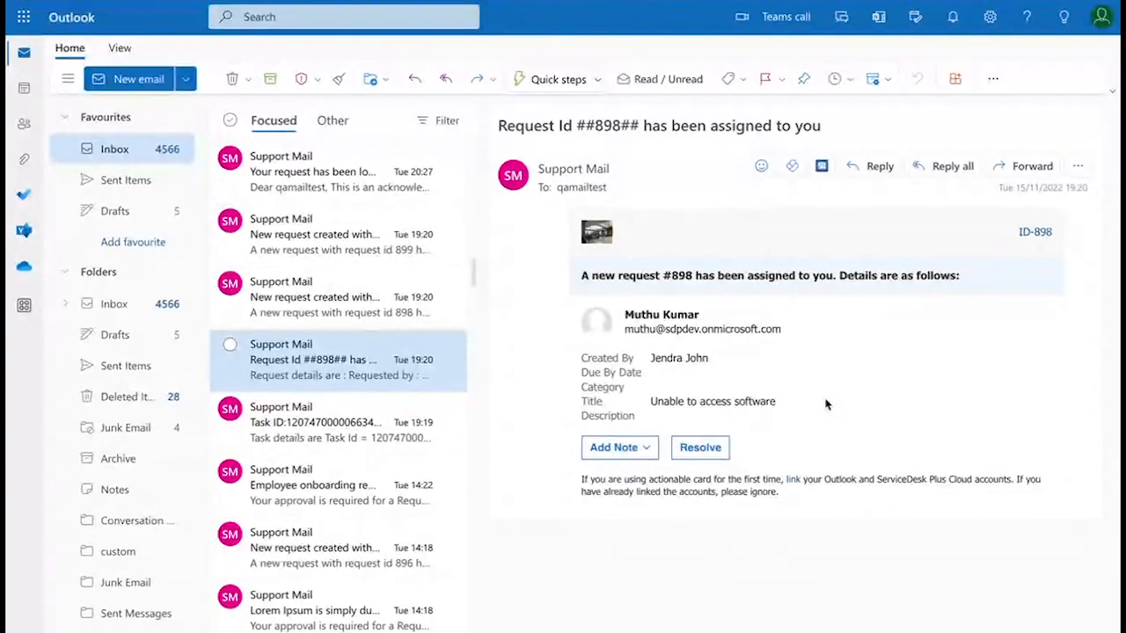
click(647, 450)
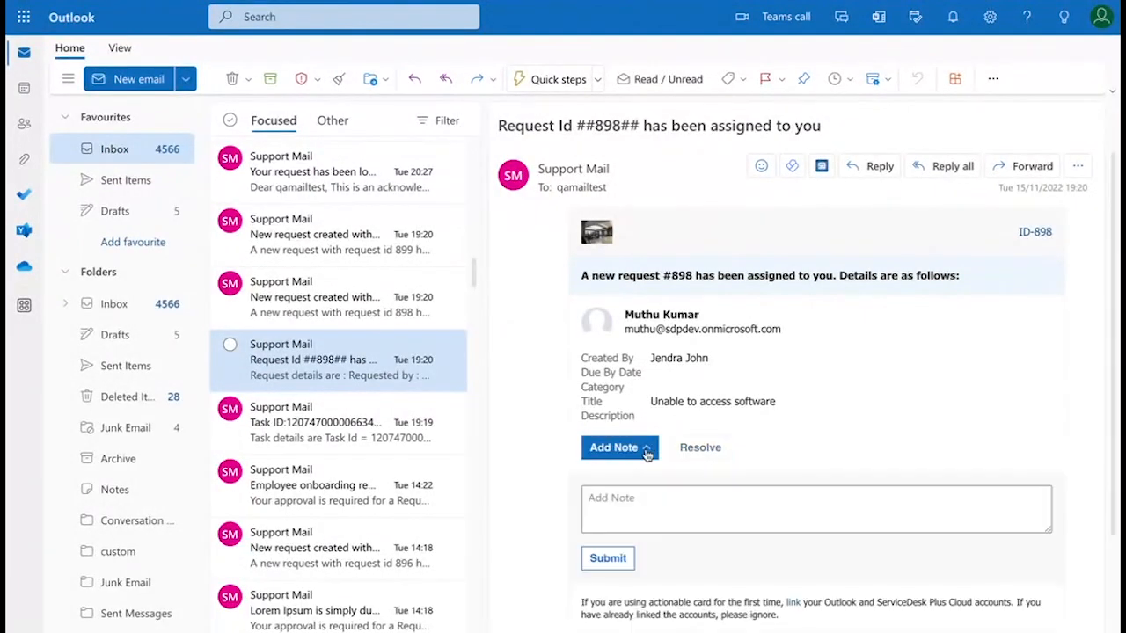
click(717, 449)
click(722, 500)
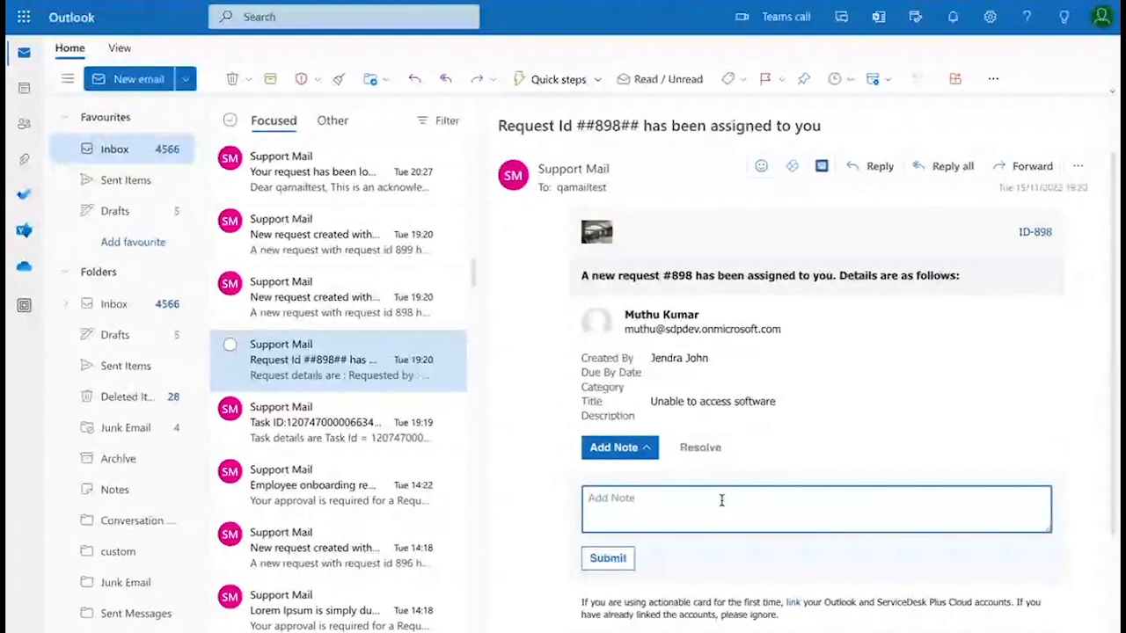
text(Check the lo)
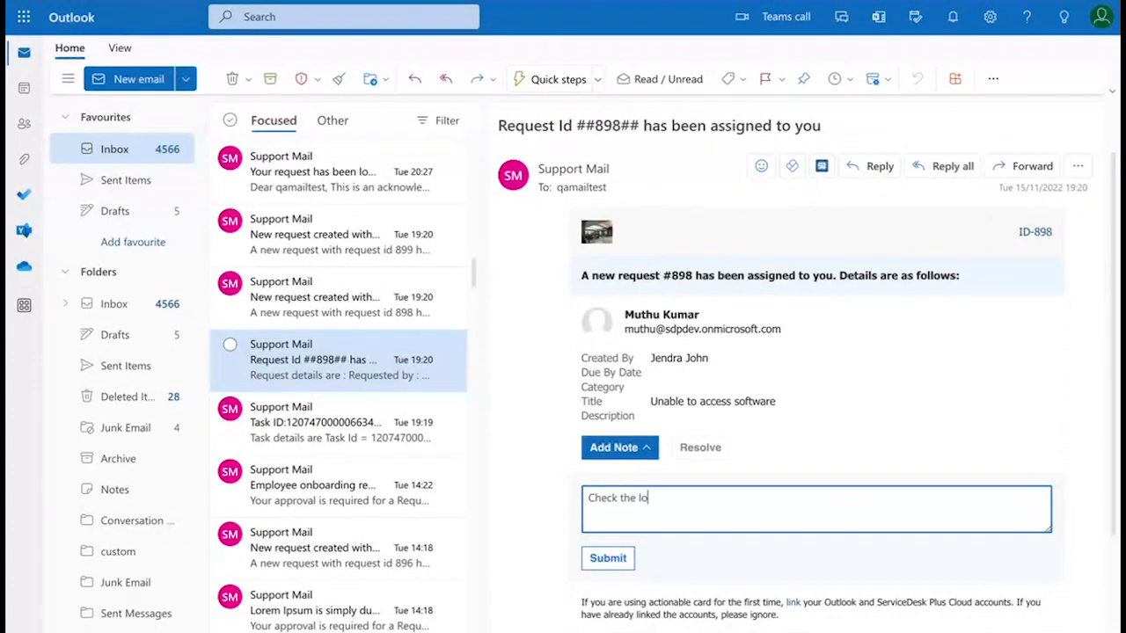
text(gin credentials)
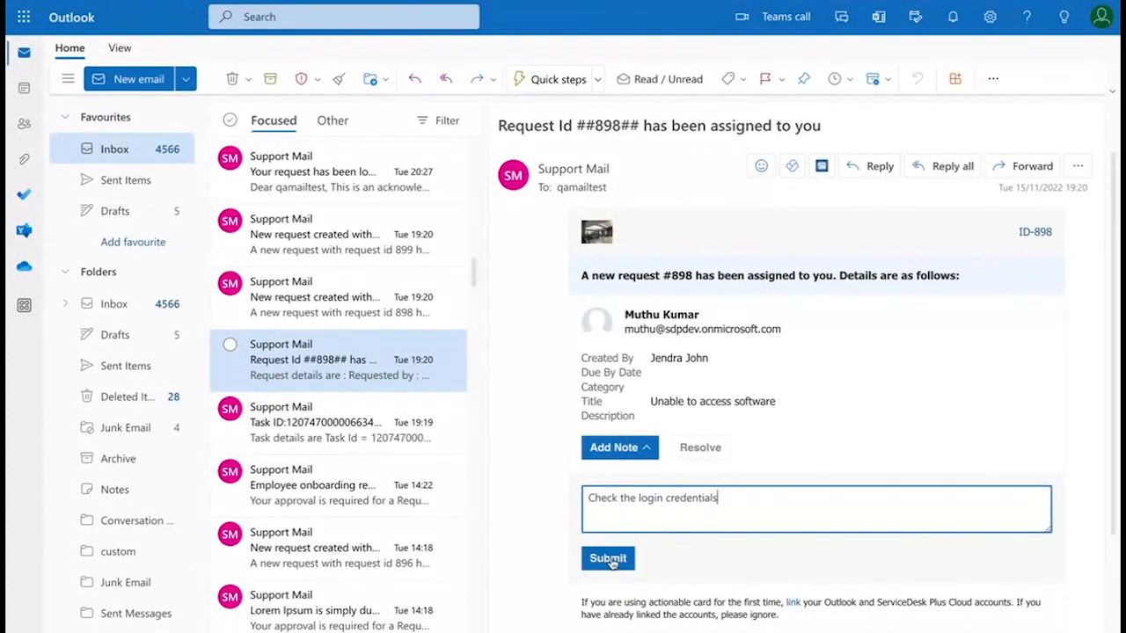
click(607, 559)
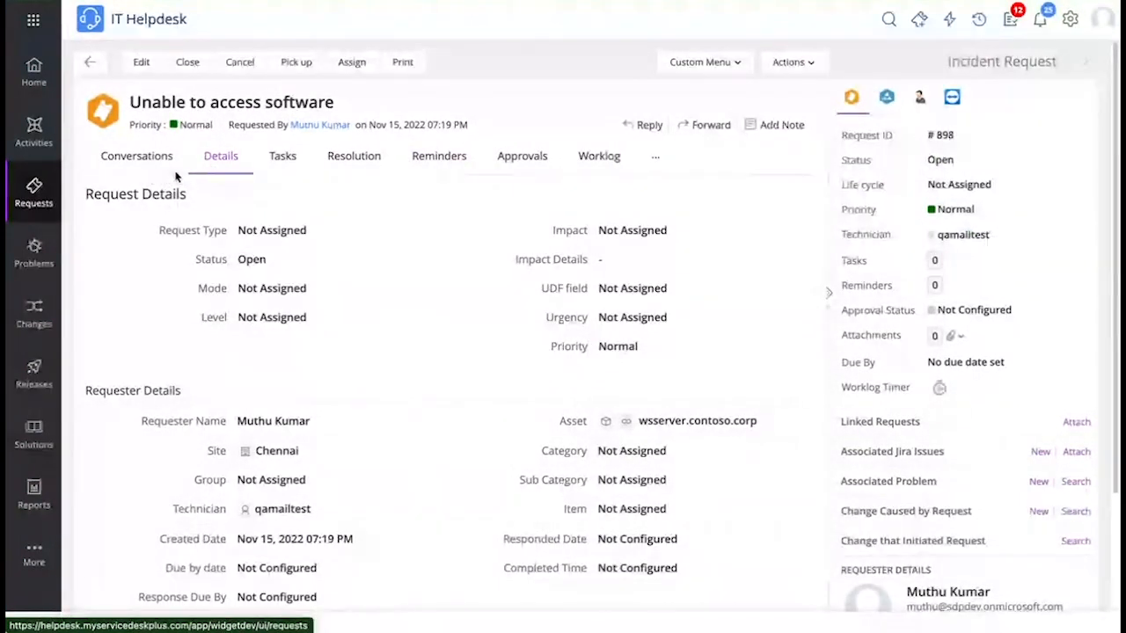
click(148, 162)
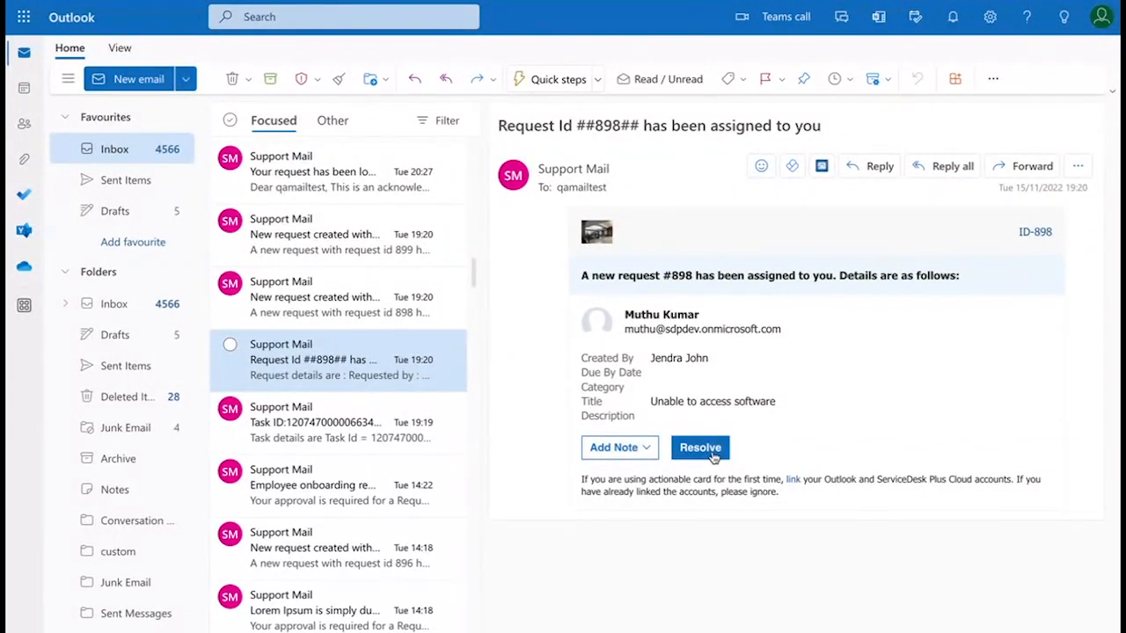
Open the new-request email for request #898 and its reply field
click(372, 315)
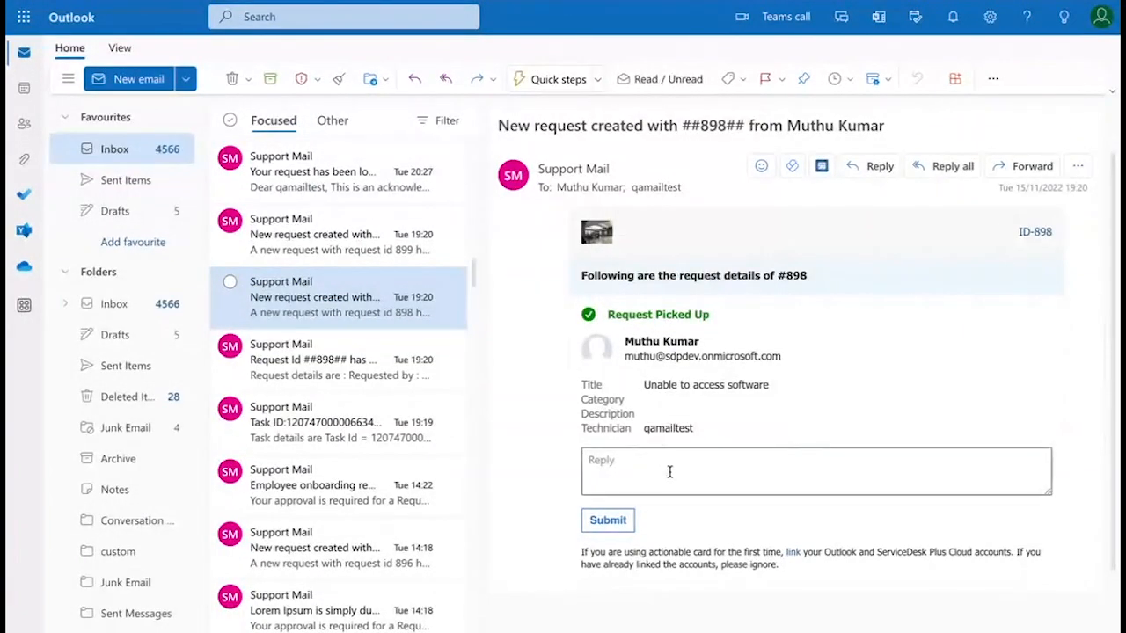
click(668, 479)
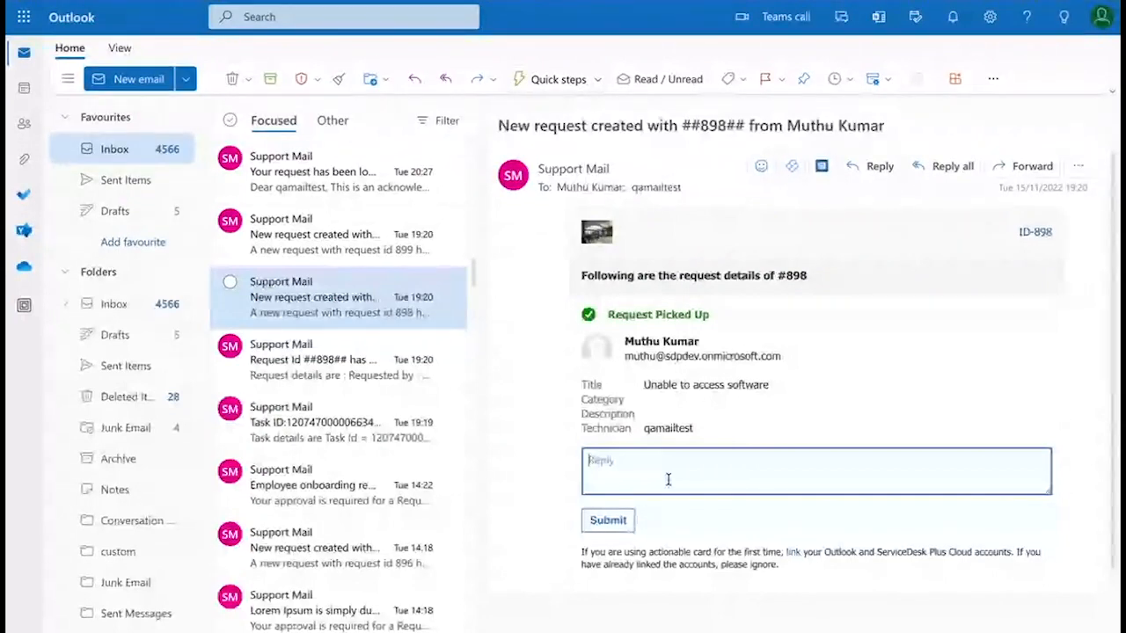
Approve the Employee onboarding request 877 from its approval reminder email, submitting the comment "Approved"
scroll(361, 303, up, 1)
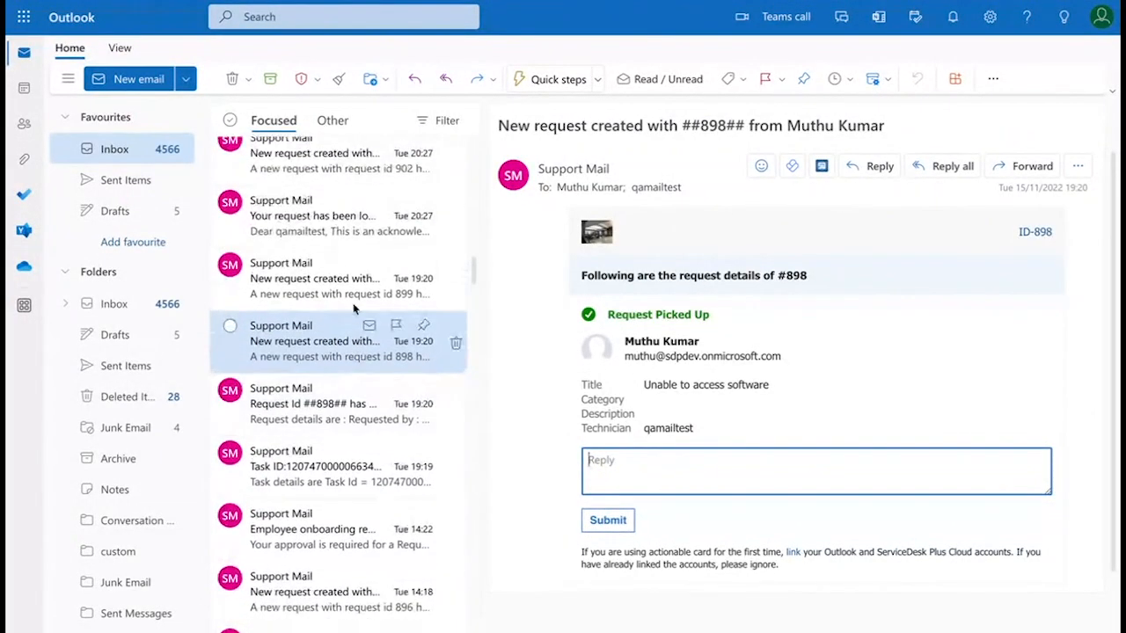
scroll(355, 291, up, 5)
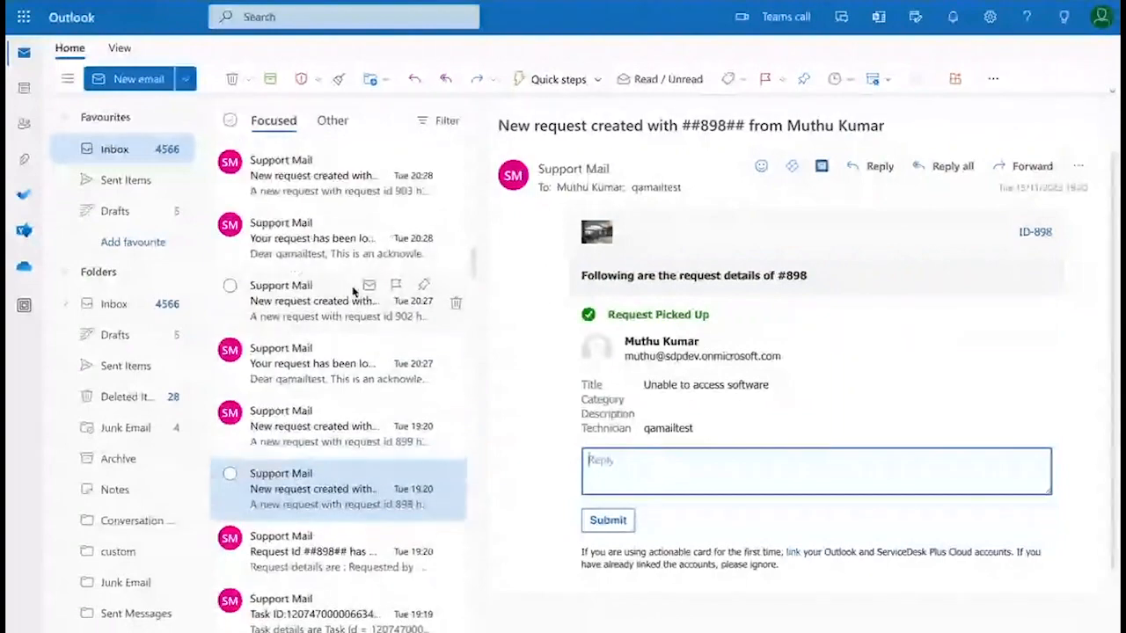
scroll(355, 293, up, 10)
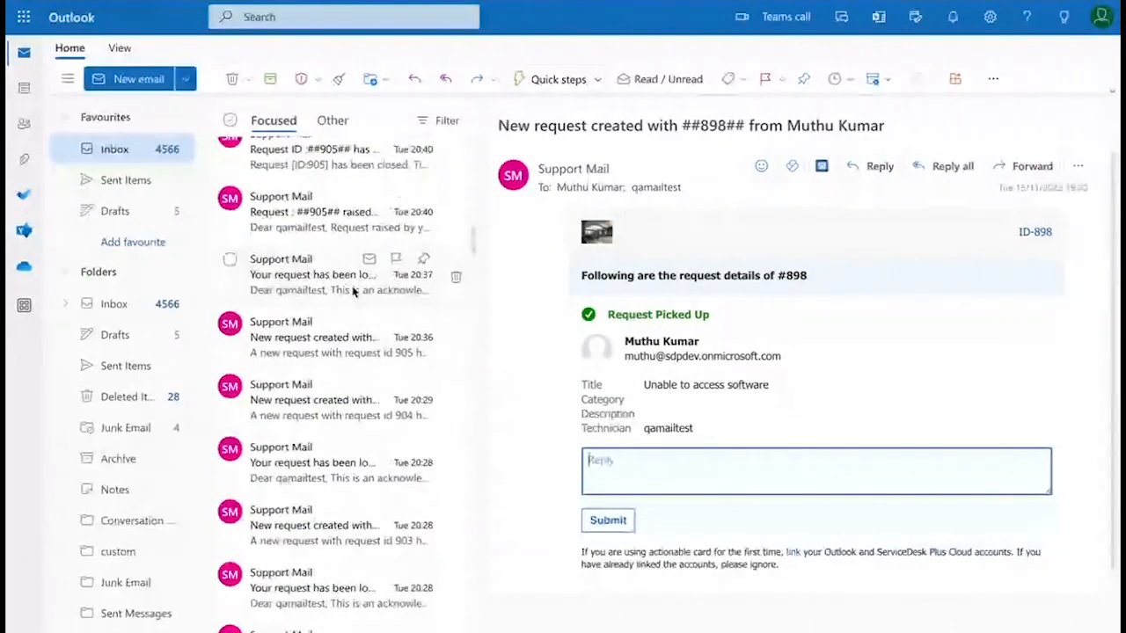
scroll(355, 293, up, 9)
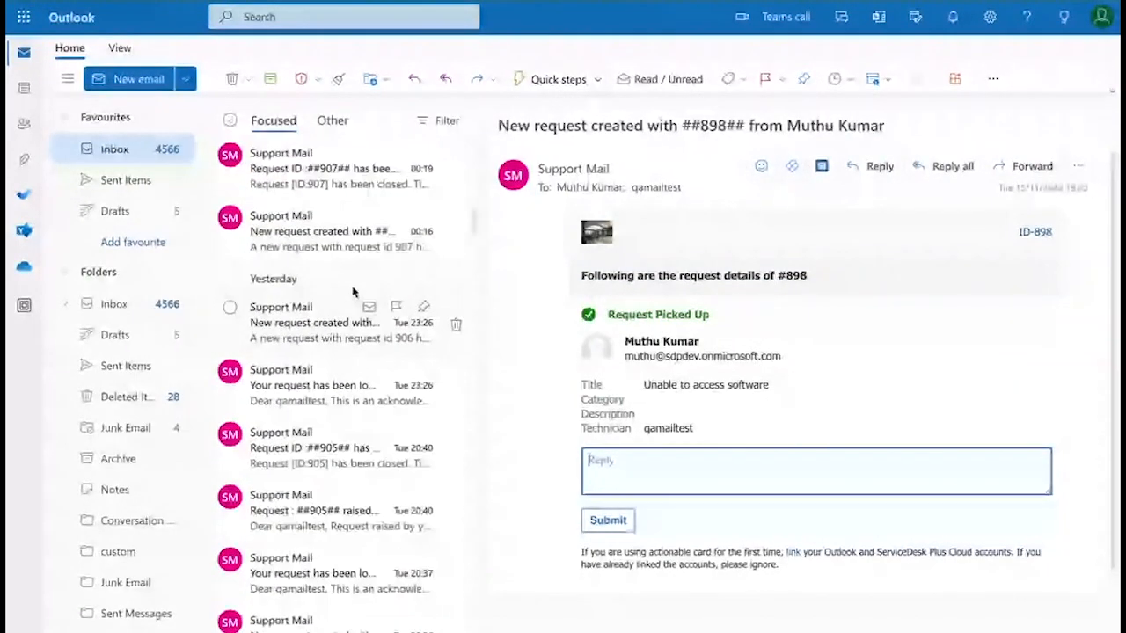
scroll(355, 291, up, 10)
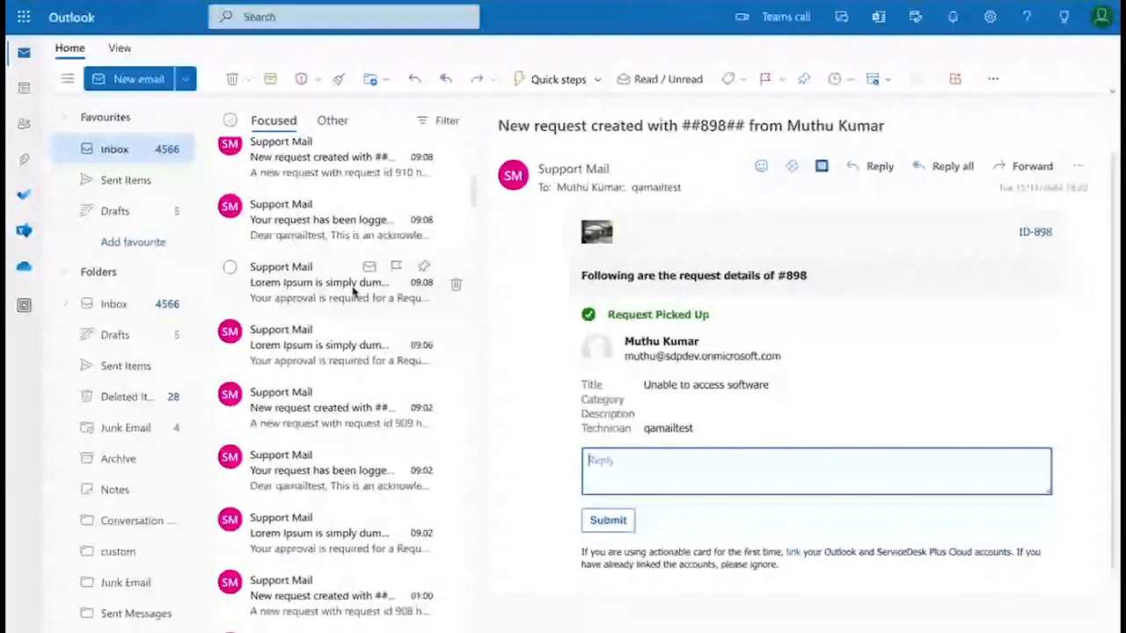
scroll(354, 291, up, 8)
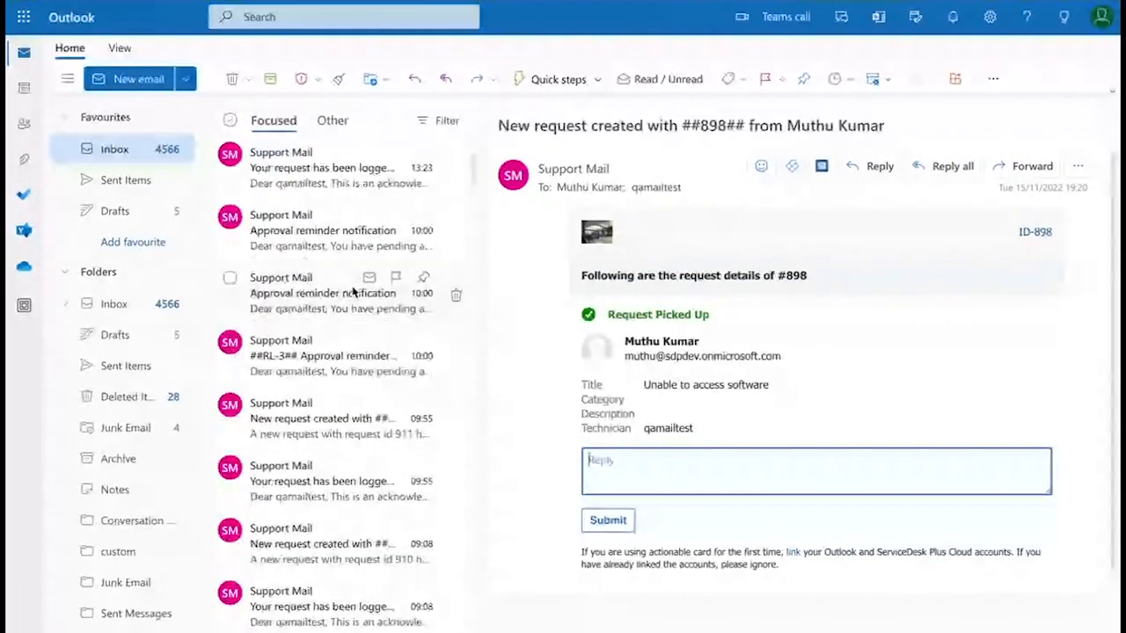
click(355, 293)
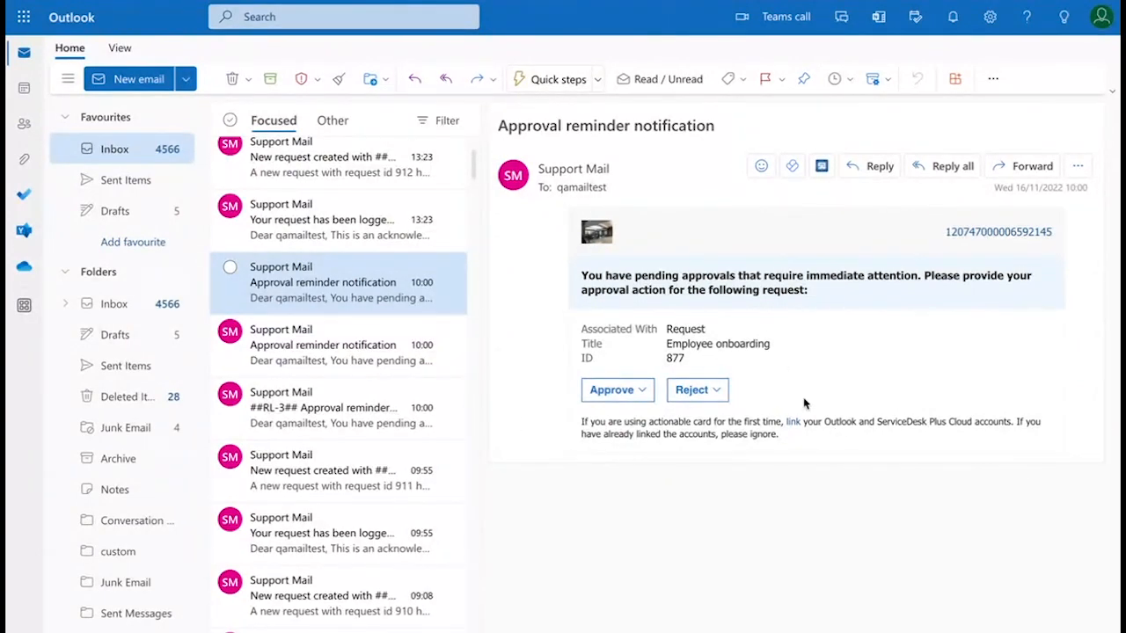
click(645, 397)
click(639, 441)
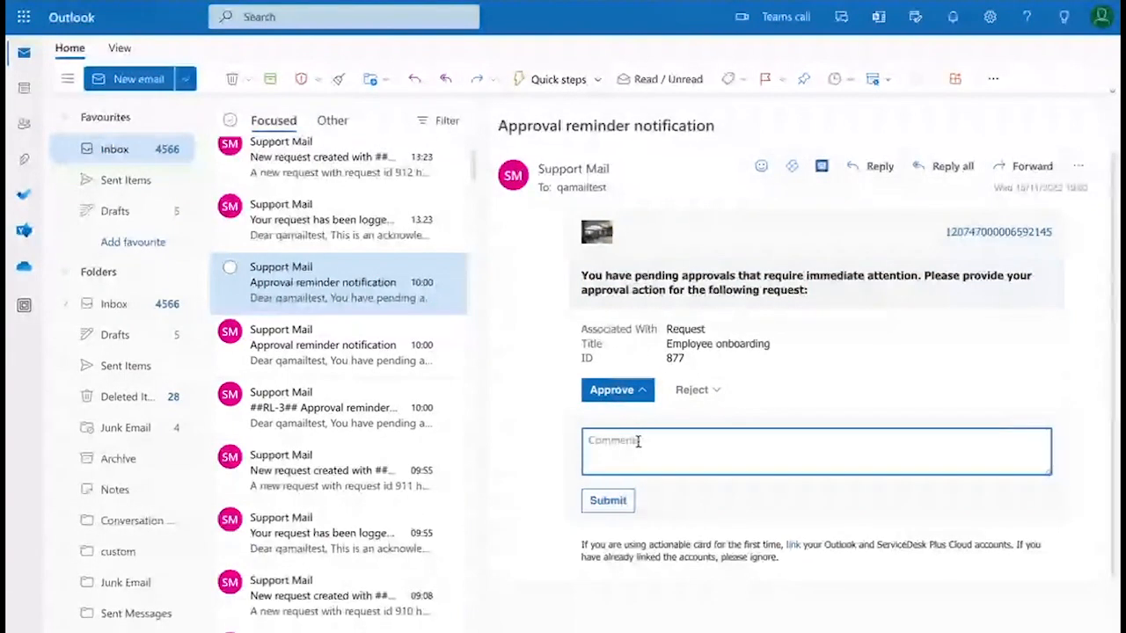
text(Approved)
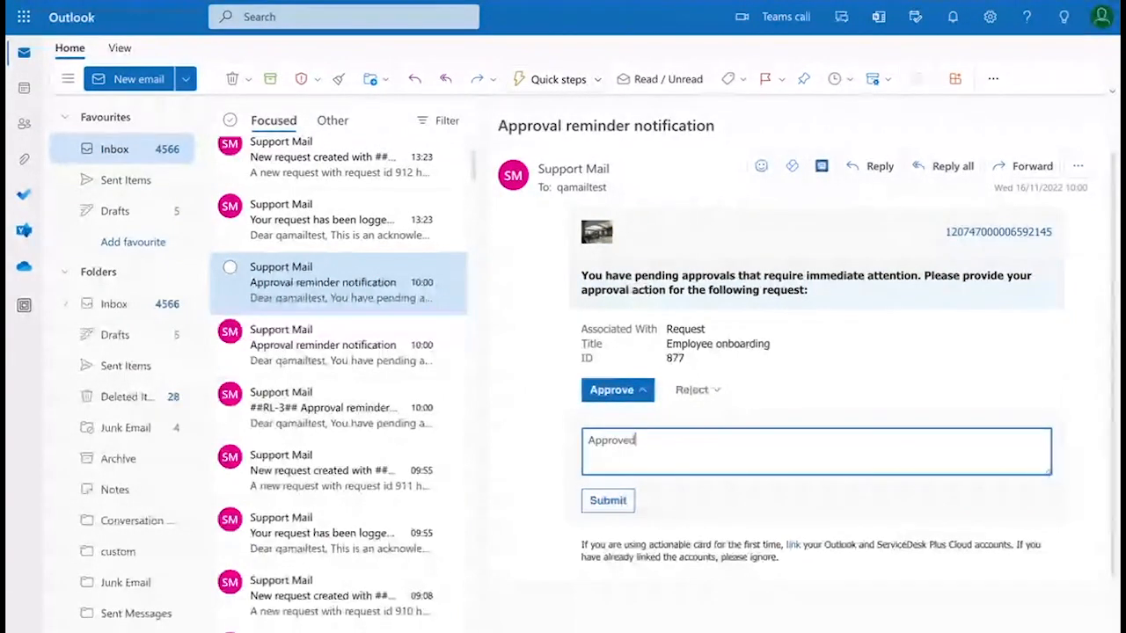
click(611, 504)
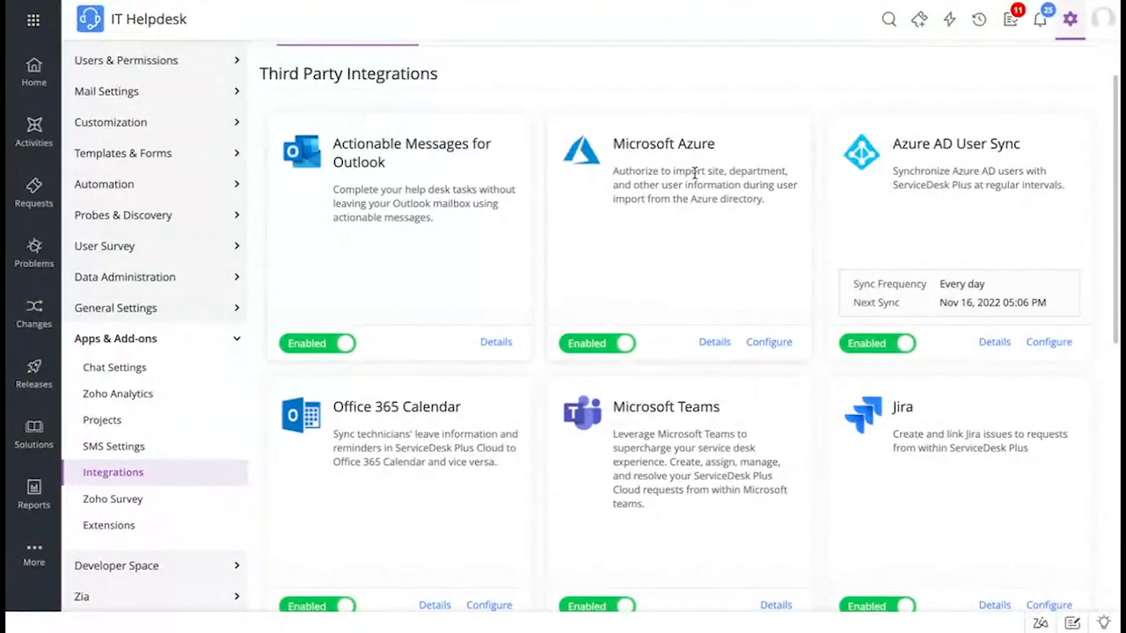
Switch to ServiceDesk Plus Cloud and open the actionable message template for the requester's new-request email in the request notification rules
scroll(694, 173, up, 2)
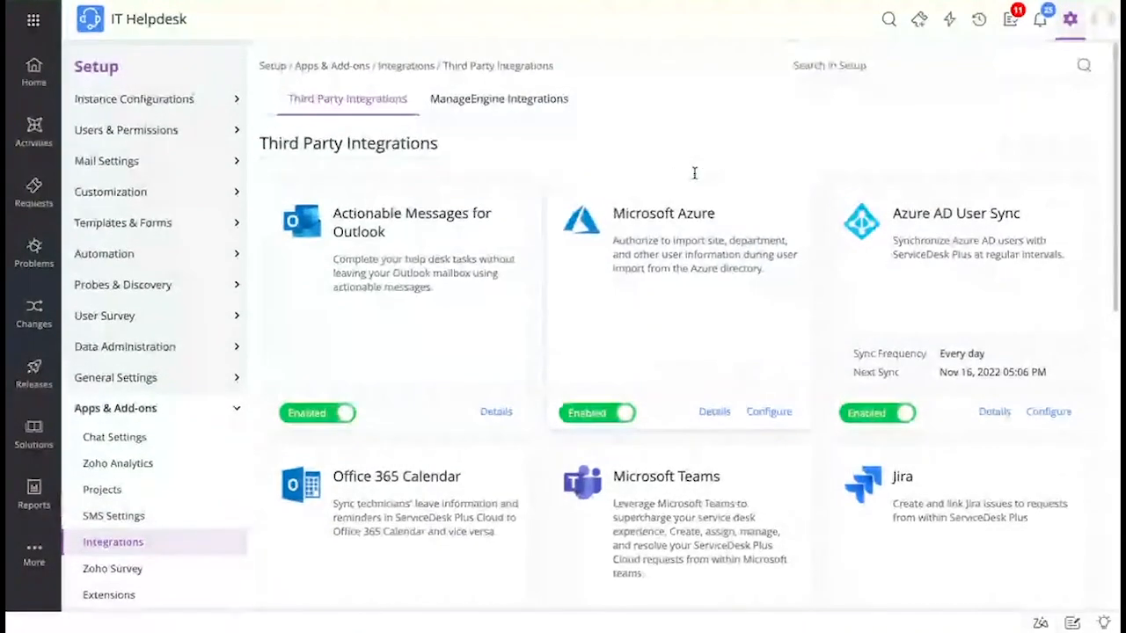
click(1071, 29)
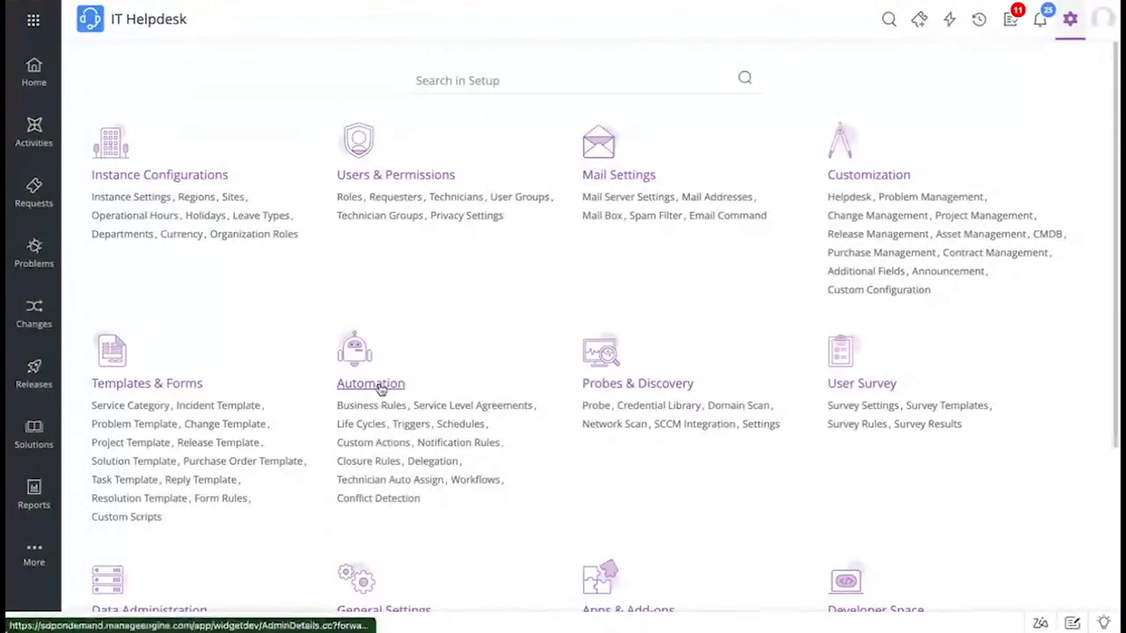
click(475, 445)
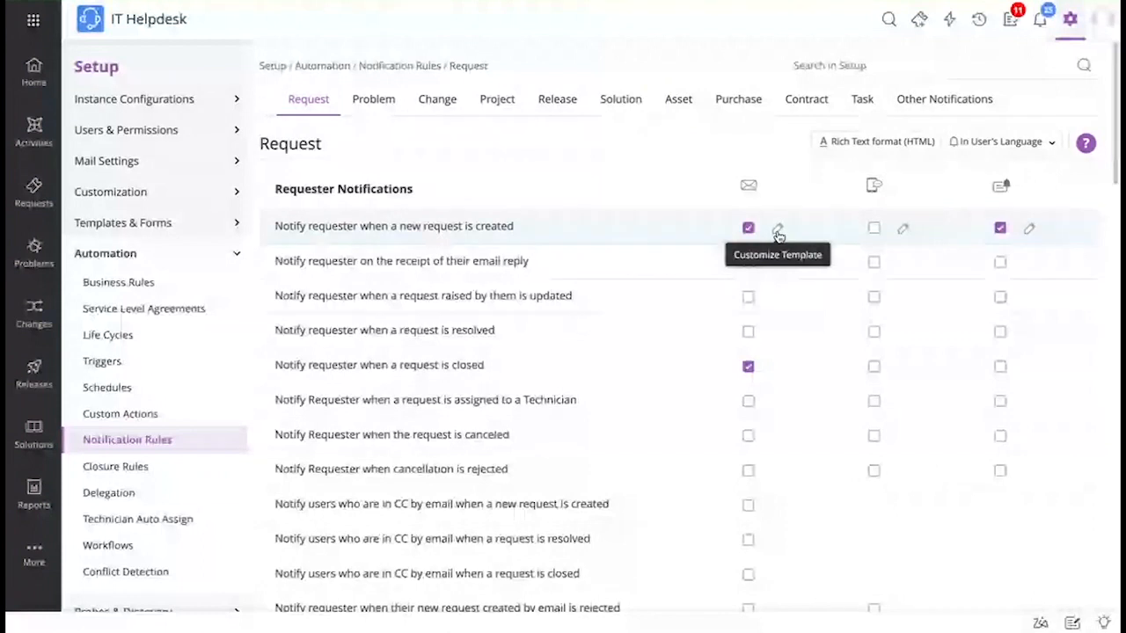
click(778, 230)
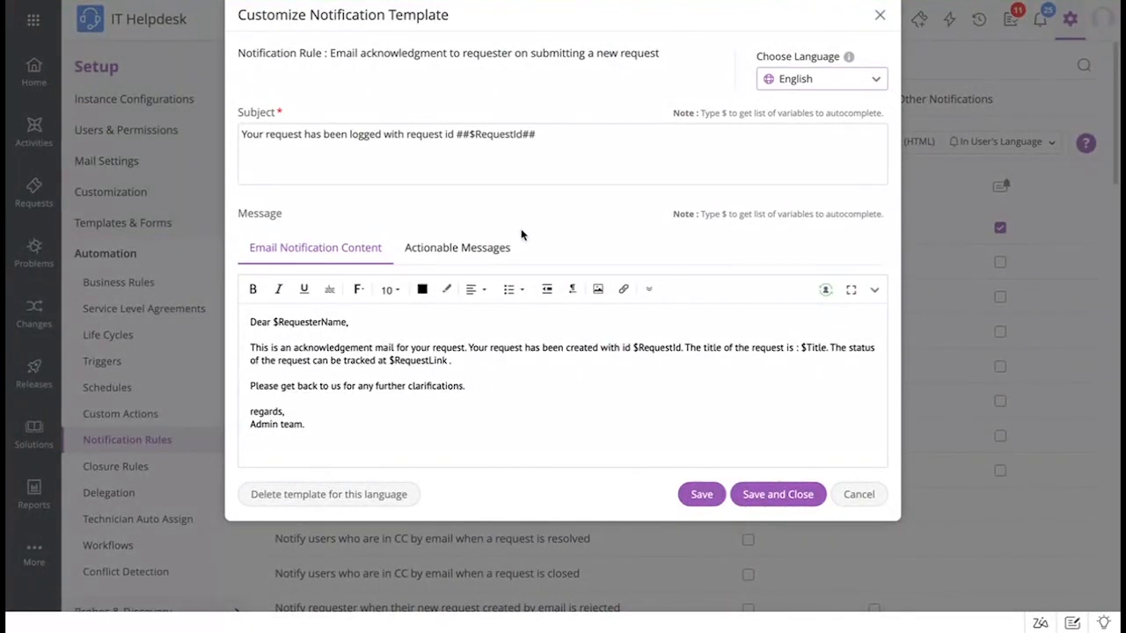
click(455, 254)
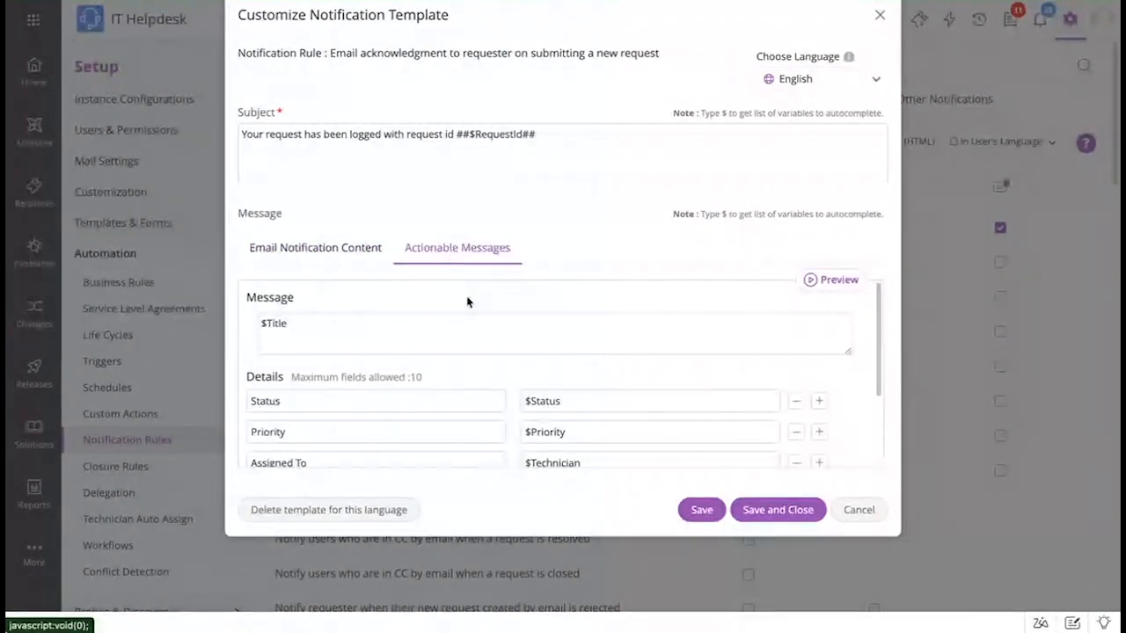
Examine the message text and the detail fields with their variables in the actionable message template
scroll(493, 410, down, 1)
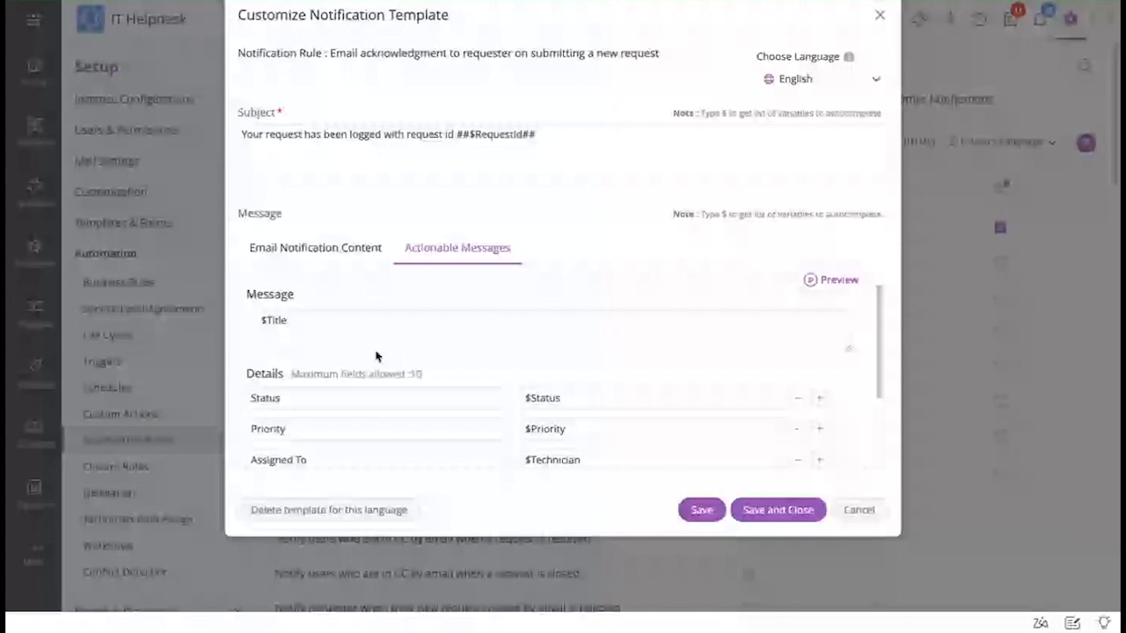
scroll(396, 400, down, 2)
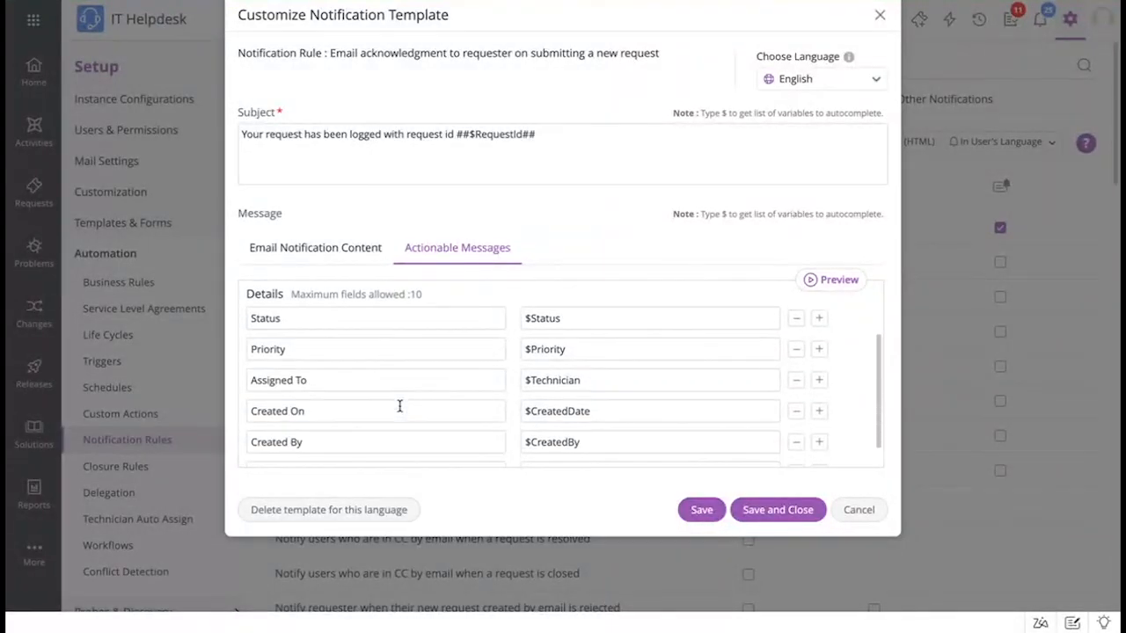
scroll(399, 406, up, 1)
scroll(399, 406, up, 1)
scroll(400, 405, down, 1)
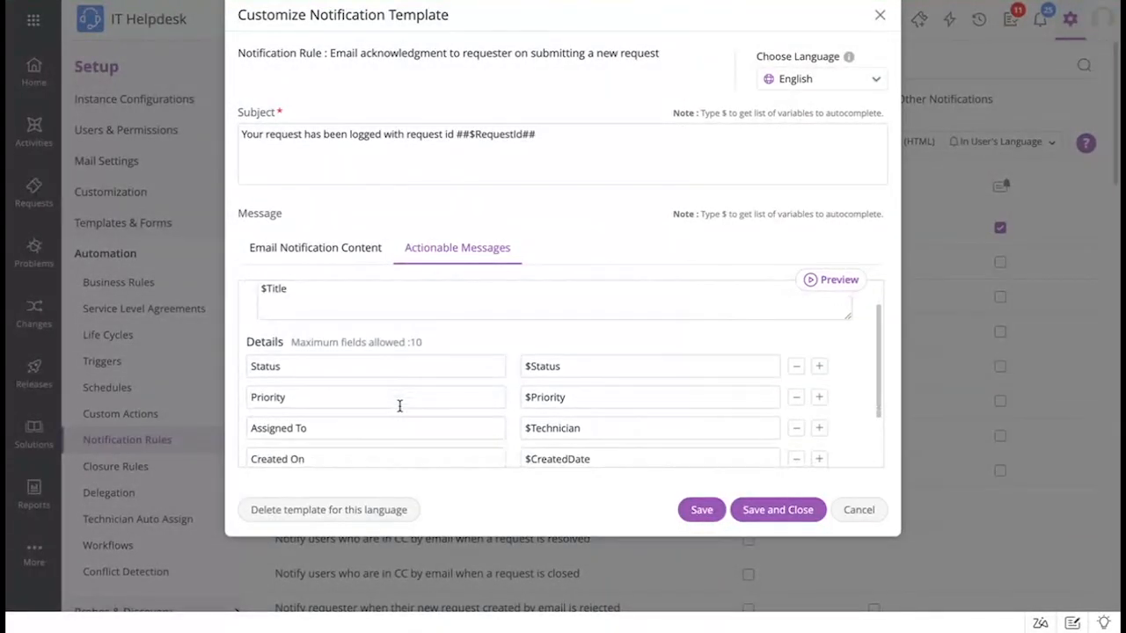
scroll(399, 405, down, 1)
scroll(399, 409, down, 1)
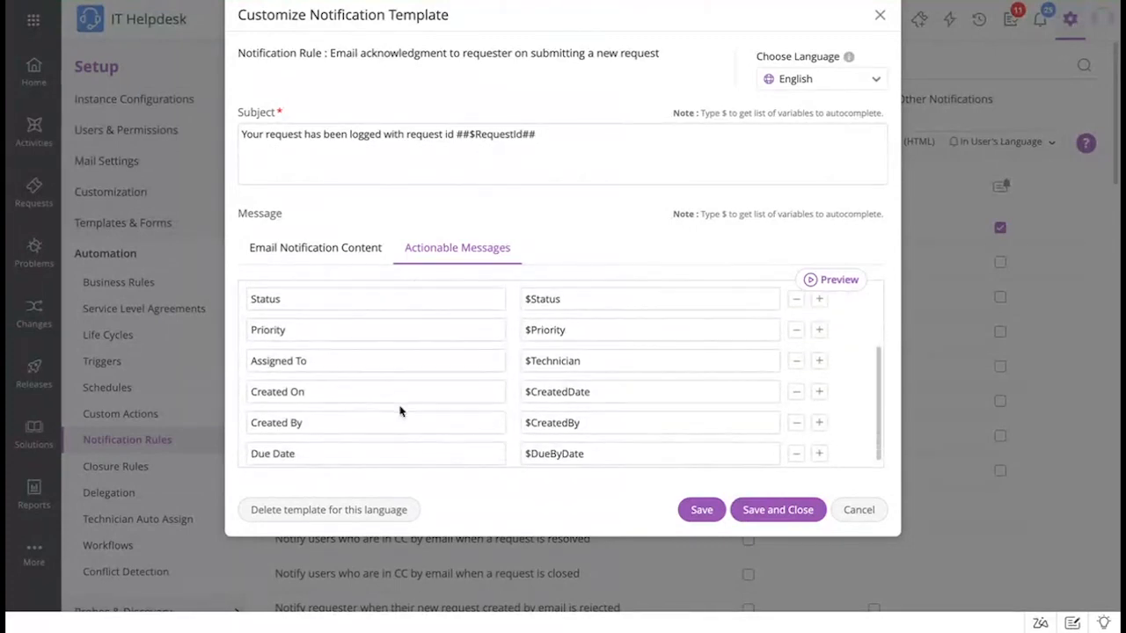
scroll(528, 374, up, 2)
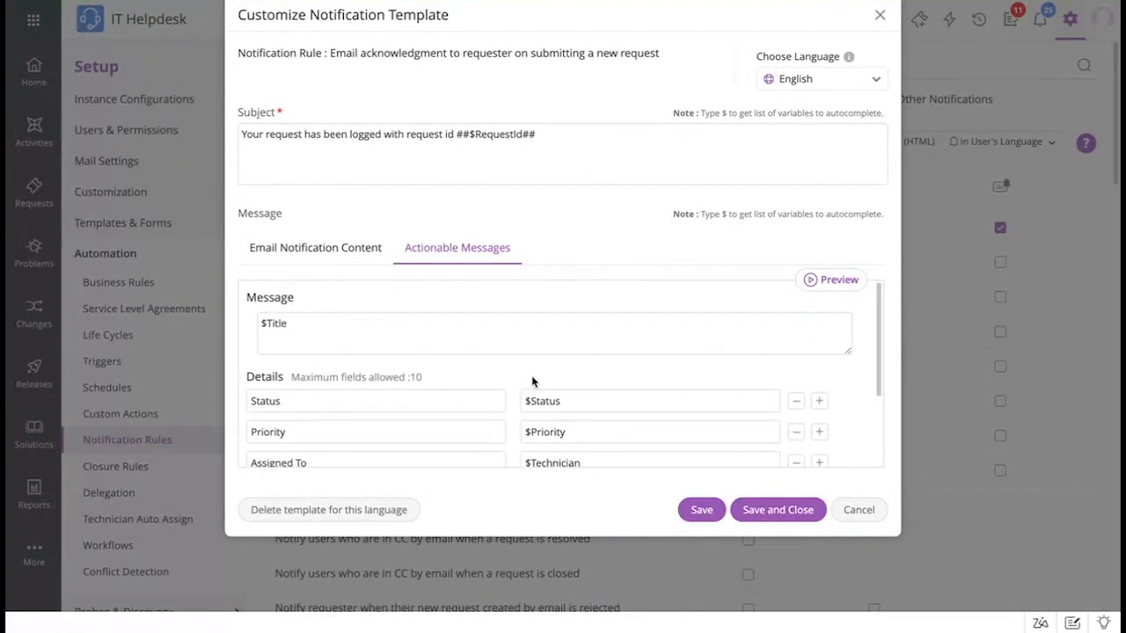
Preview the actionable message card, and close the preview and the notification template without saving
click(829, 288)
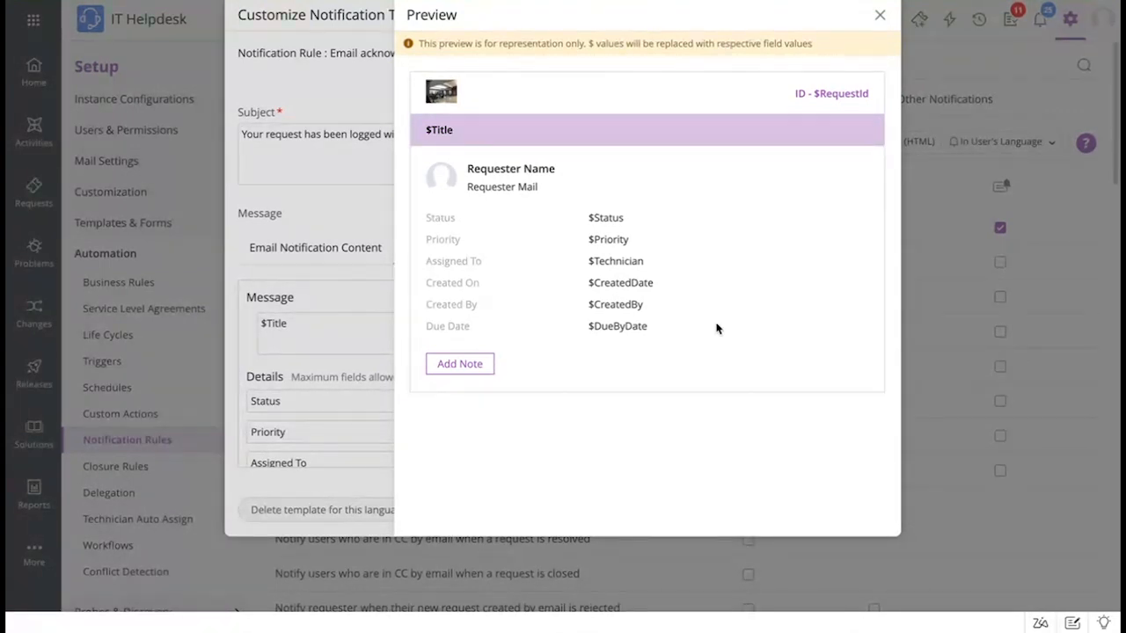
click(879, 18)
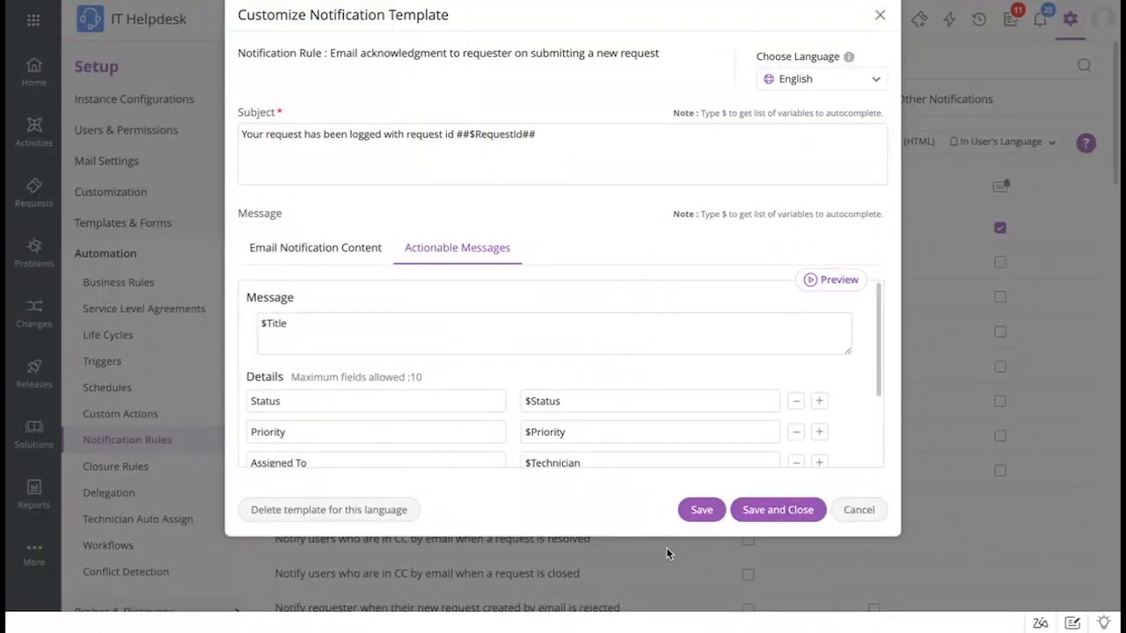
click(880, 15)
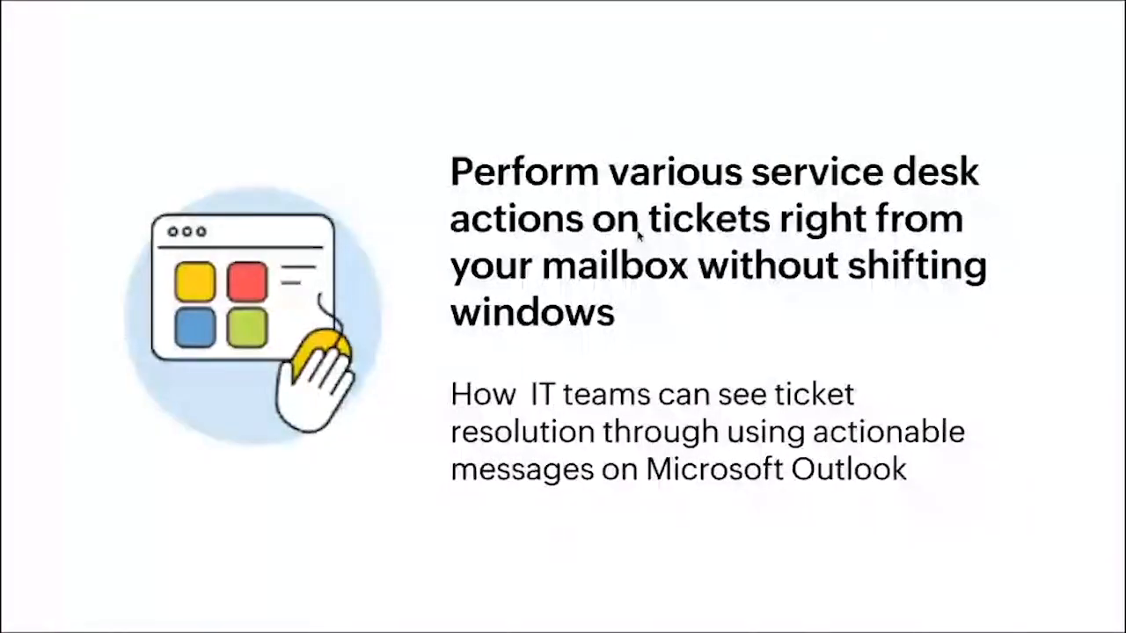
key(Right)
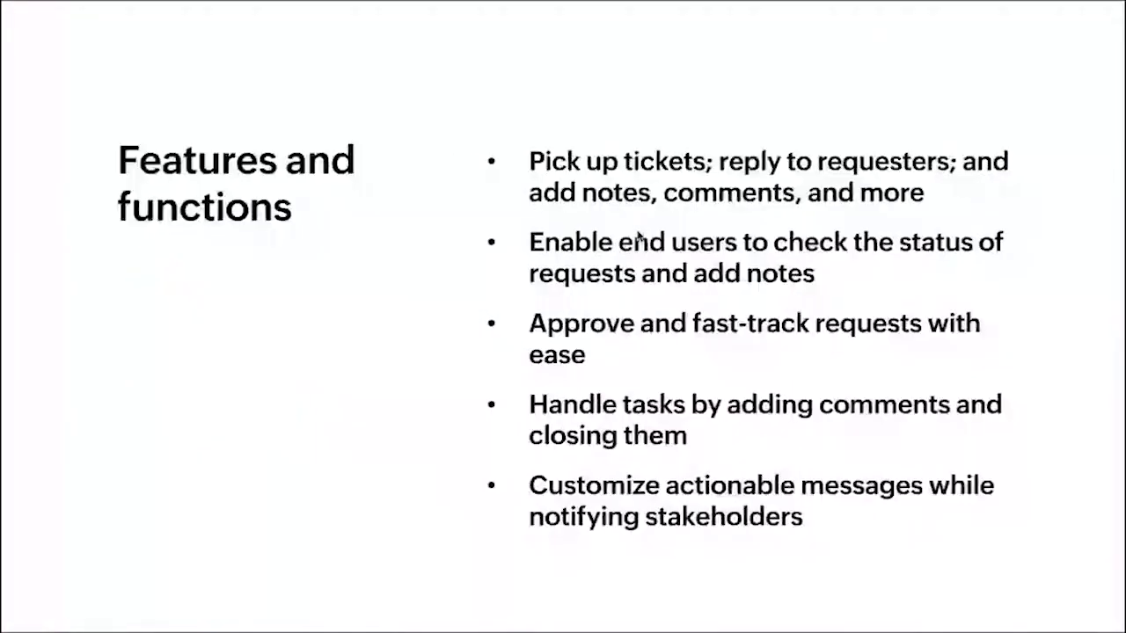
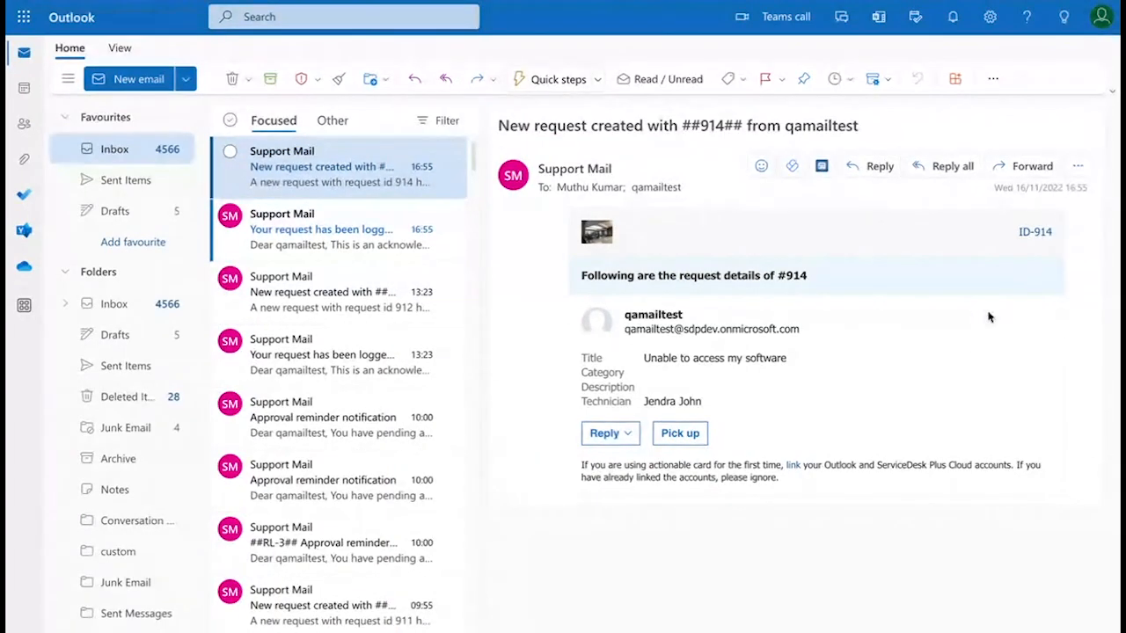
Switch to Outlook and view the details of request #914 in the ServiceDesk Plus for Email add-in
click(1080, 169)
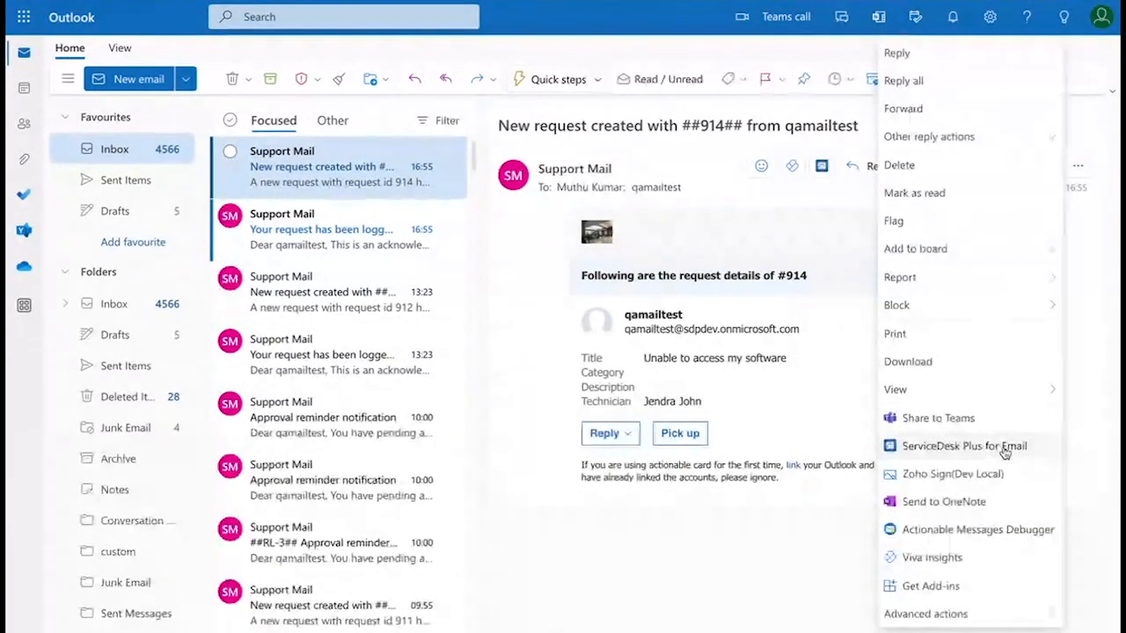
click(791, 556)
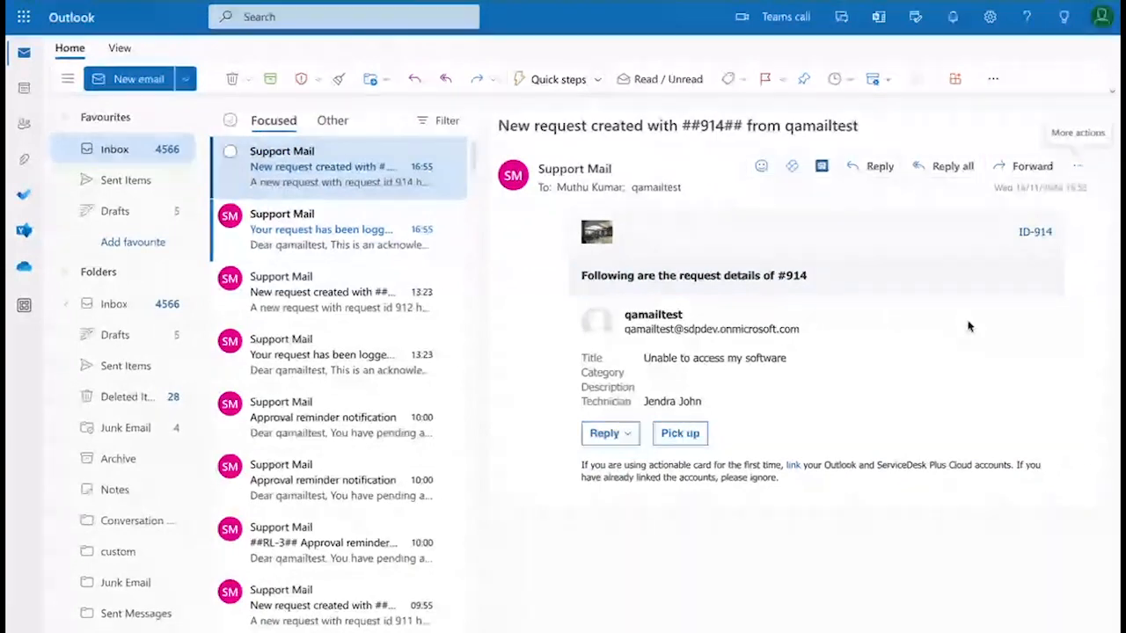
click(821, 174)
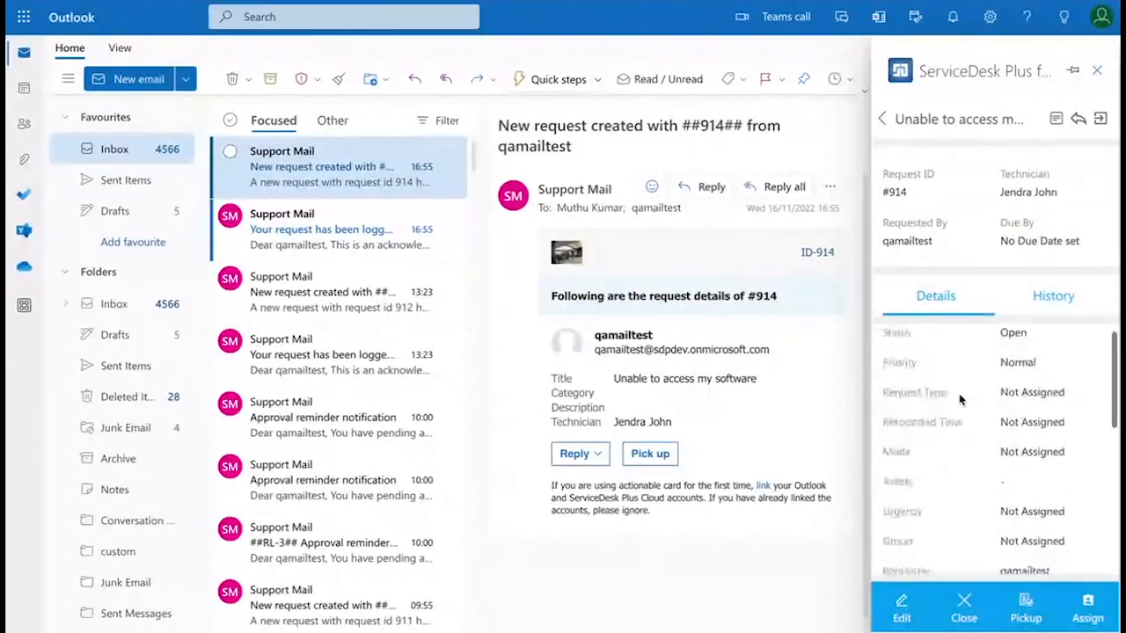
scroll(960, 400, down, 2)
scroll(959, 401, up, 2)
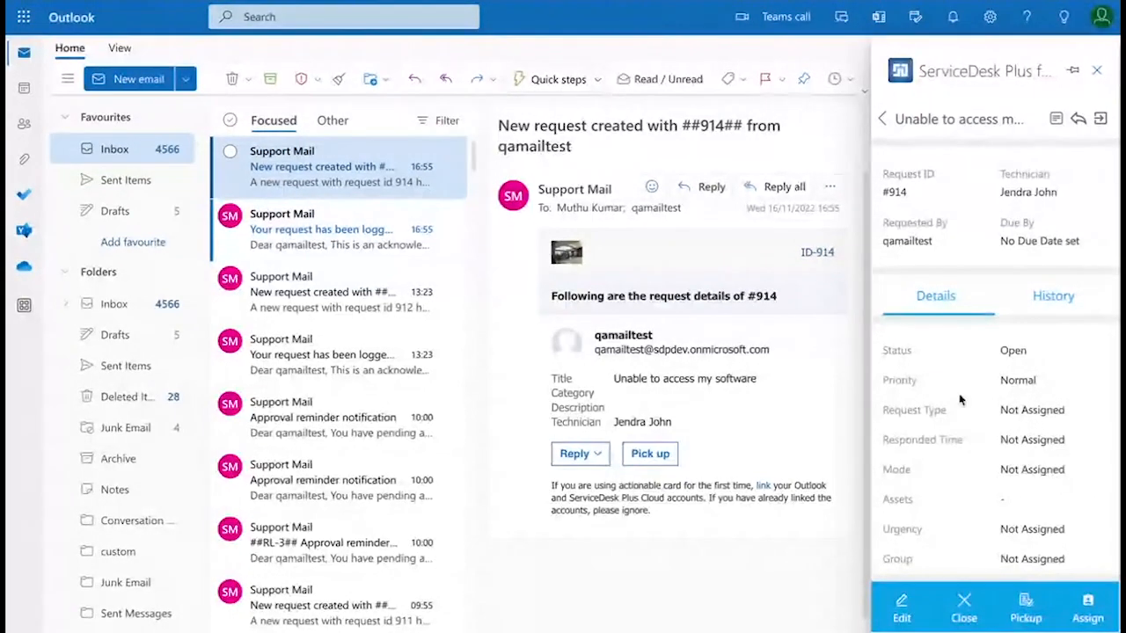
Return to the add-in's All Requests list and look through the requests
click(885, 121)
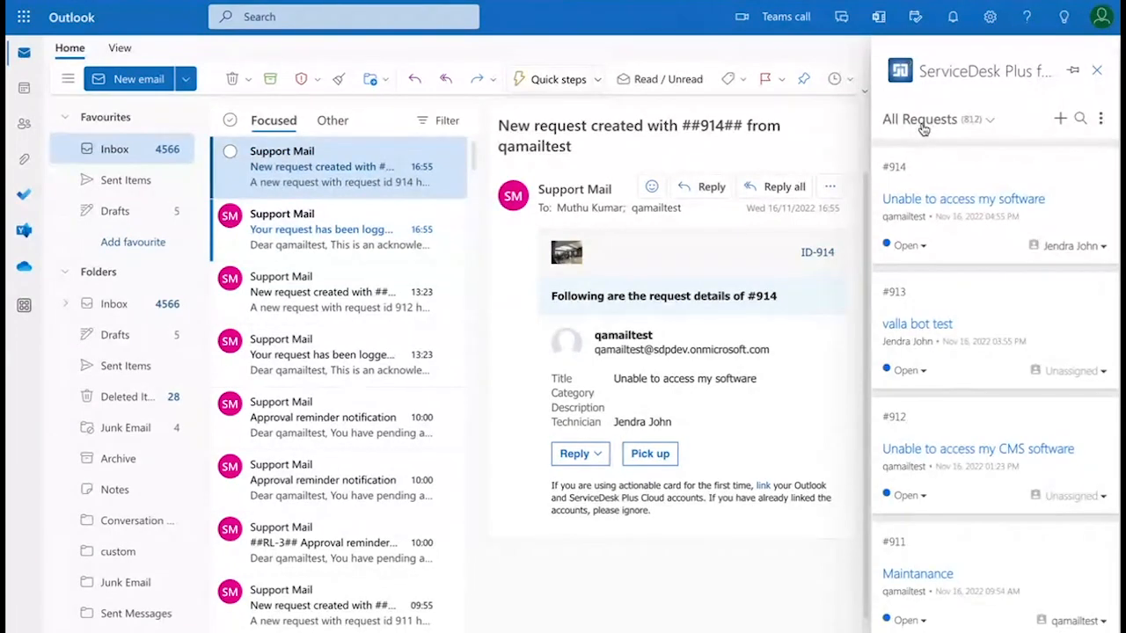
scroll(970, 446, down, 1)
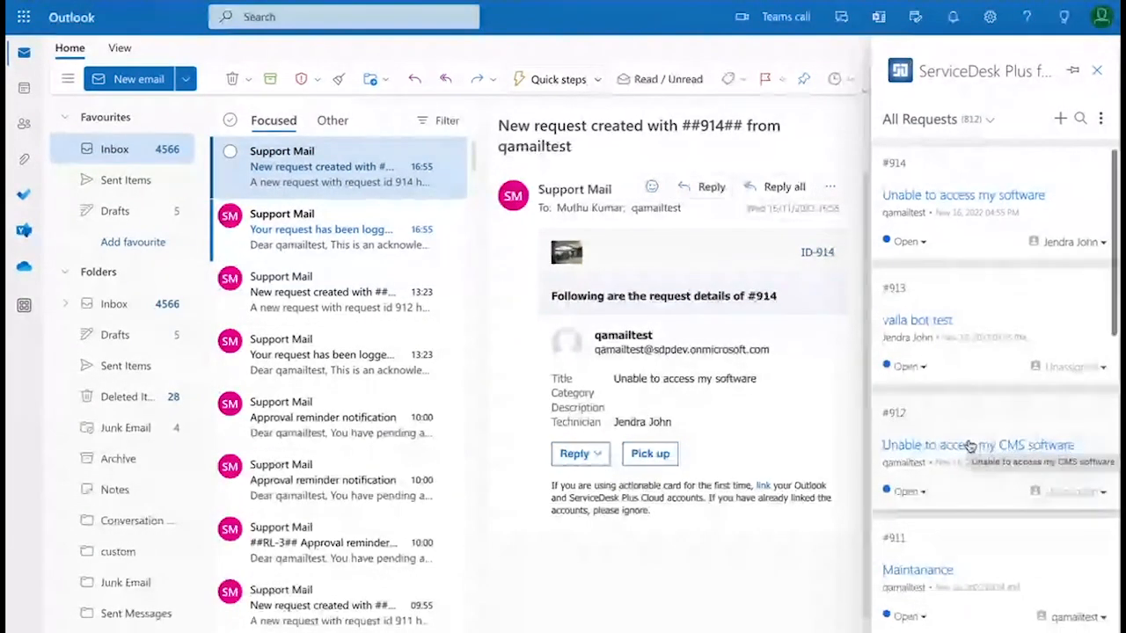
scroll(970, 446, down, 3)
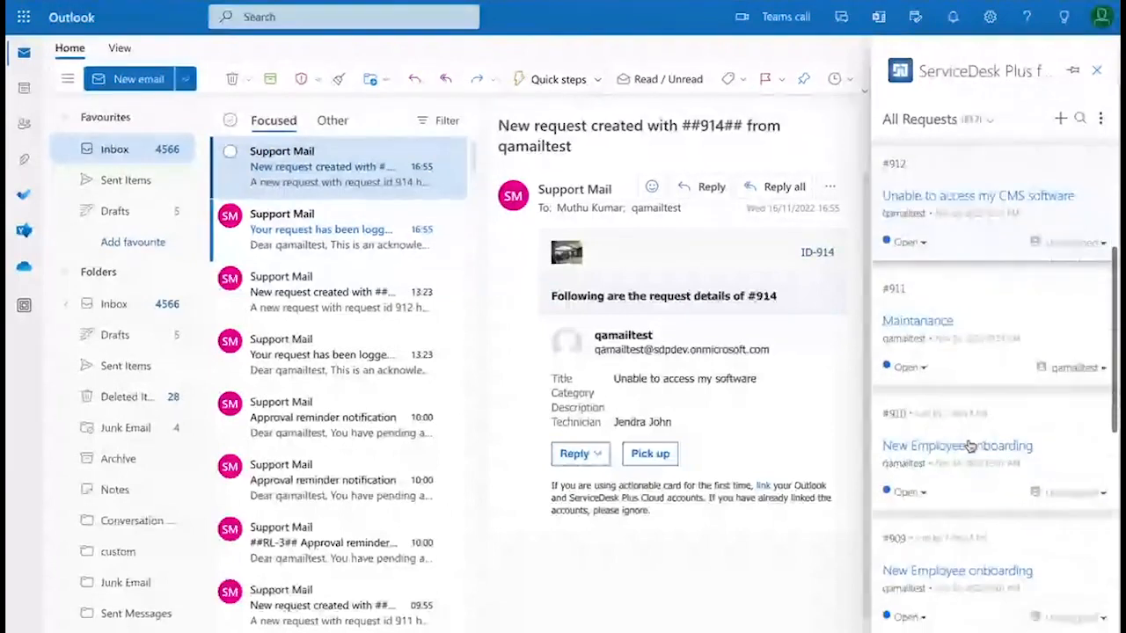
scroll(970, 446, down, 1)
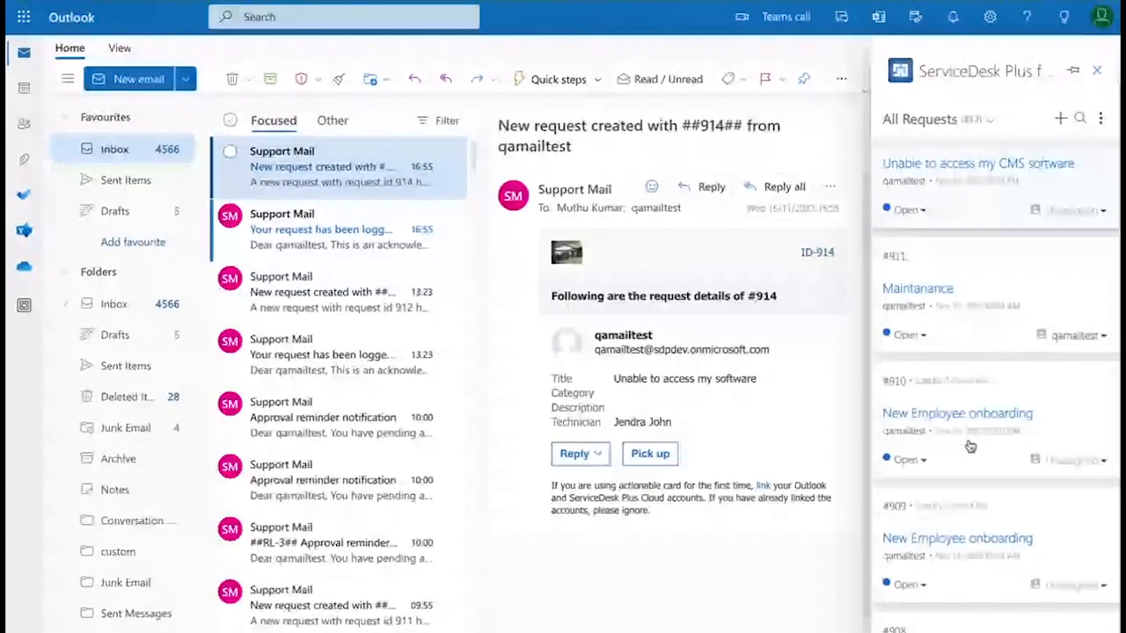
Look through the add-in's request view filters and the status and technician options of request #911 without changing anything
click(989, 122)
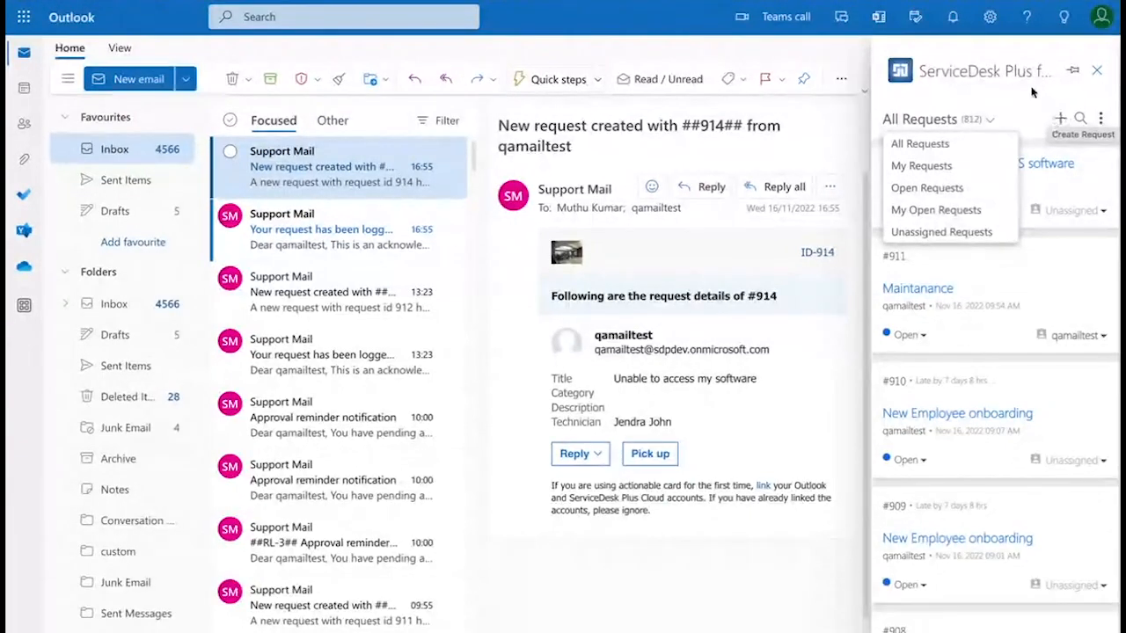
click(900, 343)
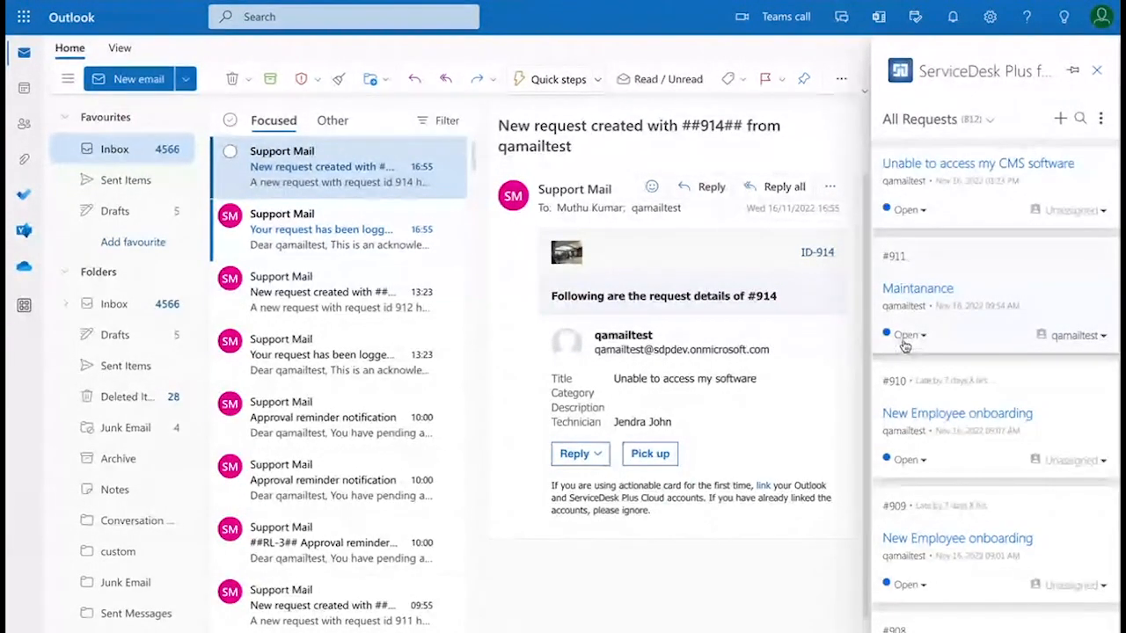
click(909, 340)
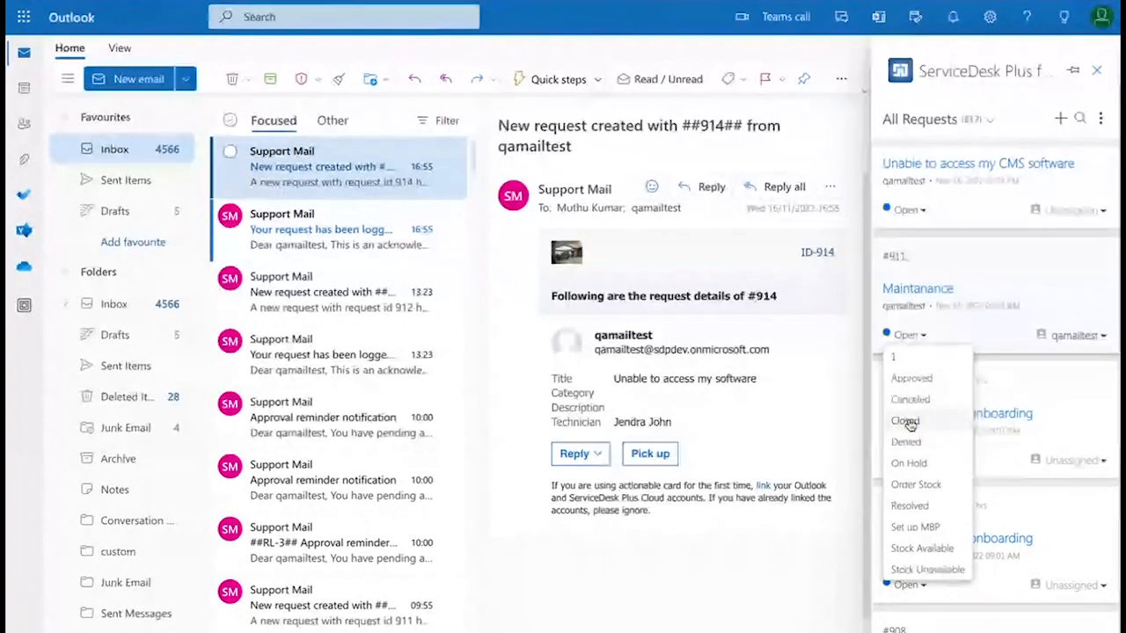
click(1068, 343)
click(1068, 340)
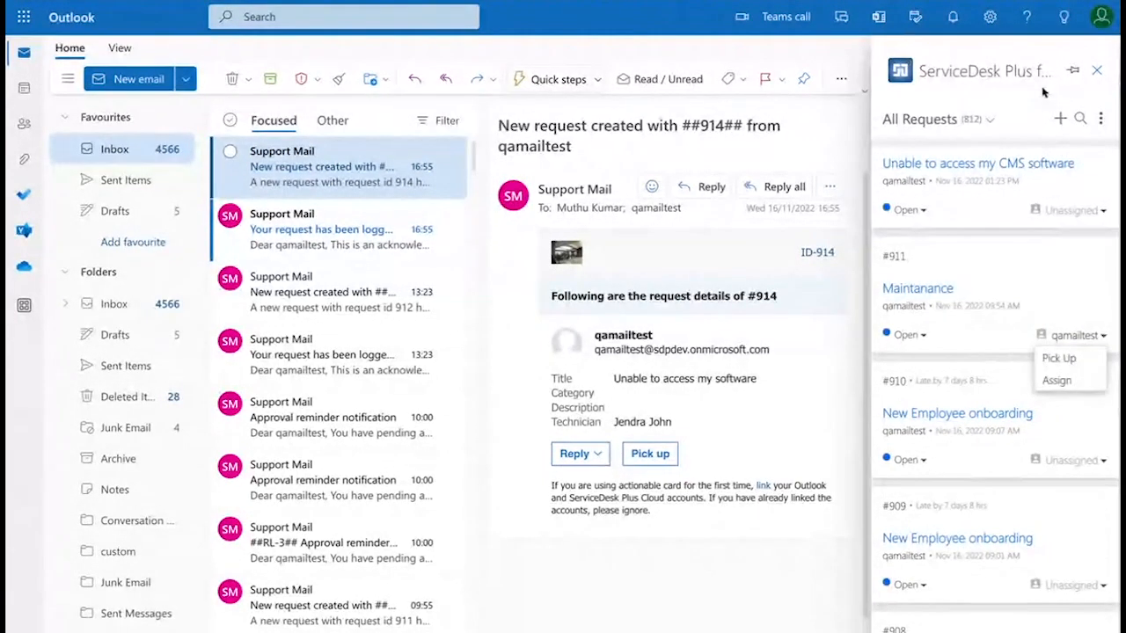
View the add-in's account options and the list of available portals
click(1103, 121)
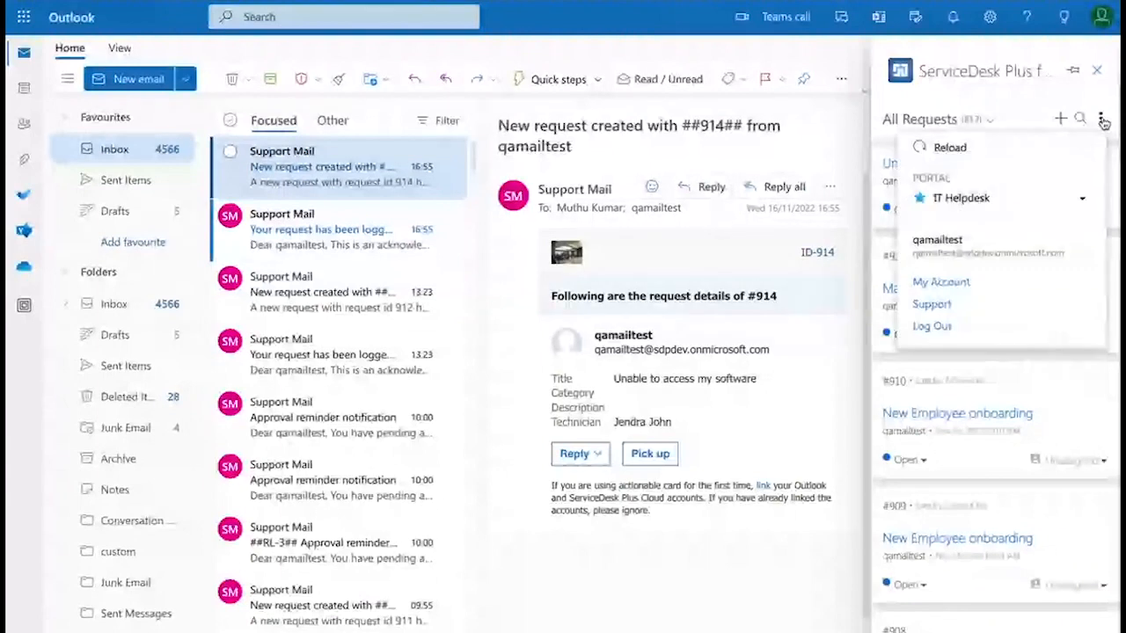
click(1005, 202)
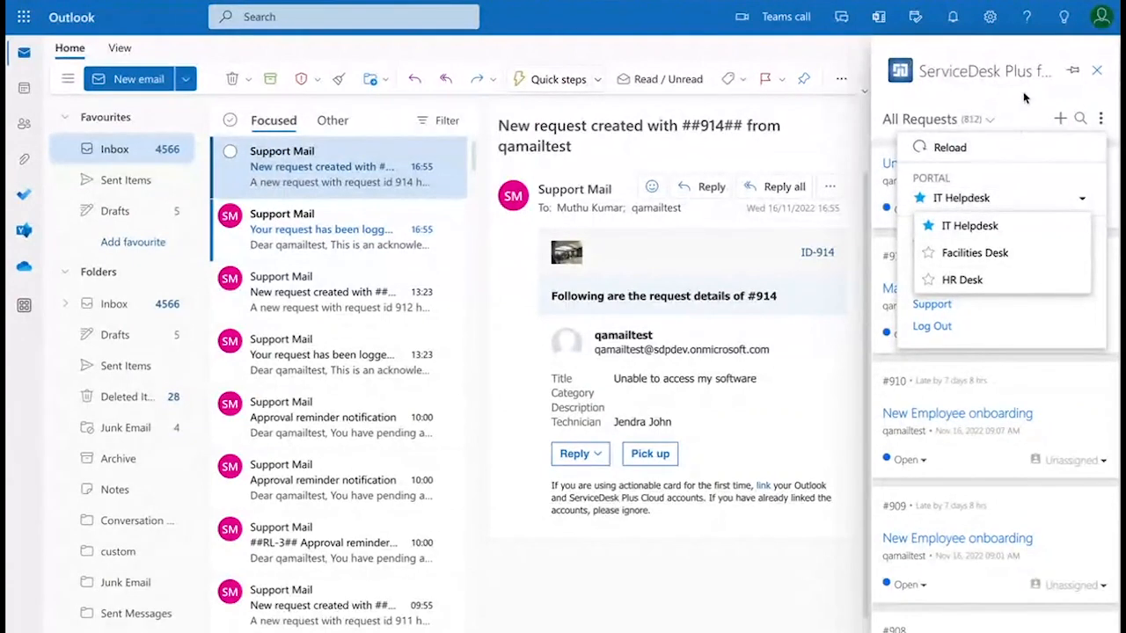
Start a new request in the add-in and look through the available templates, keeping New Default Template
click(1062, 120)
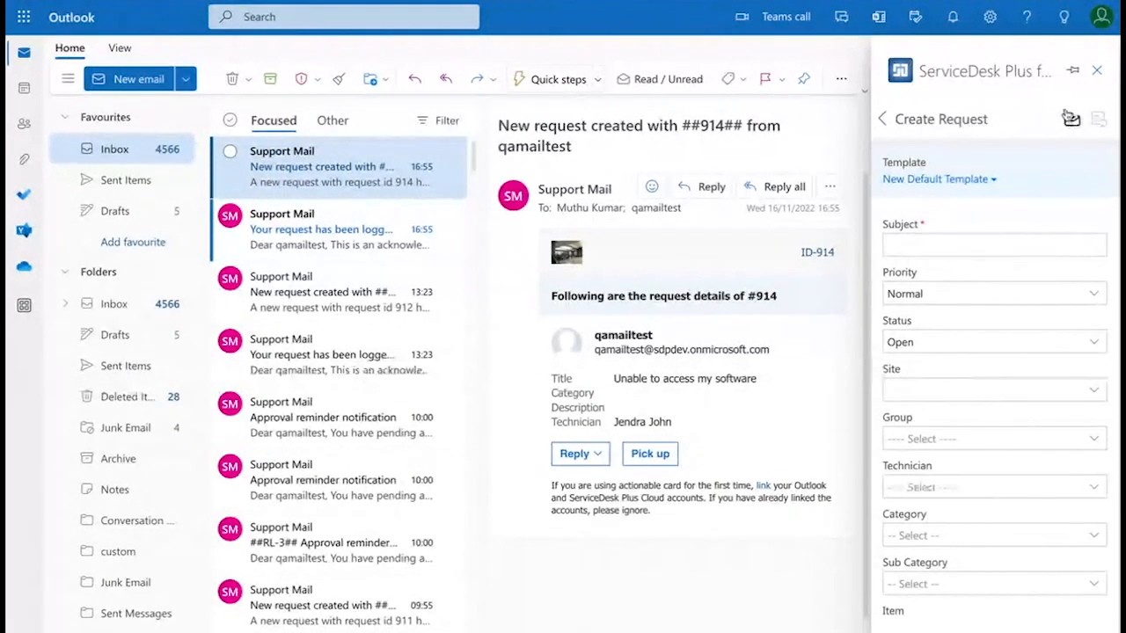
click(984, 184)
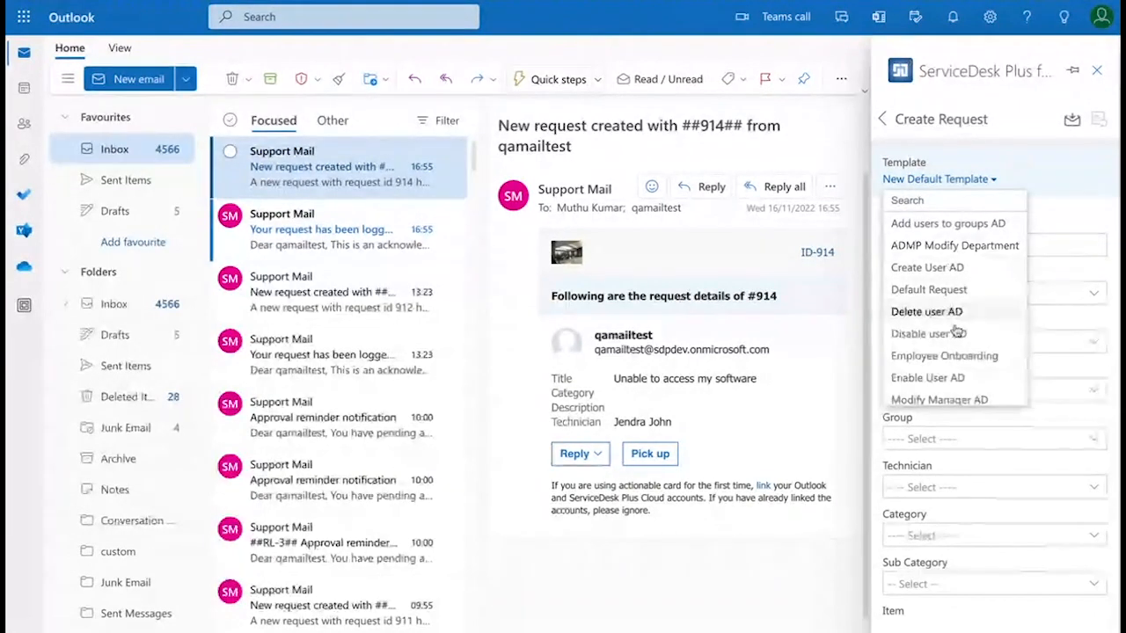
scroll(953, 335, down, 2)
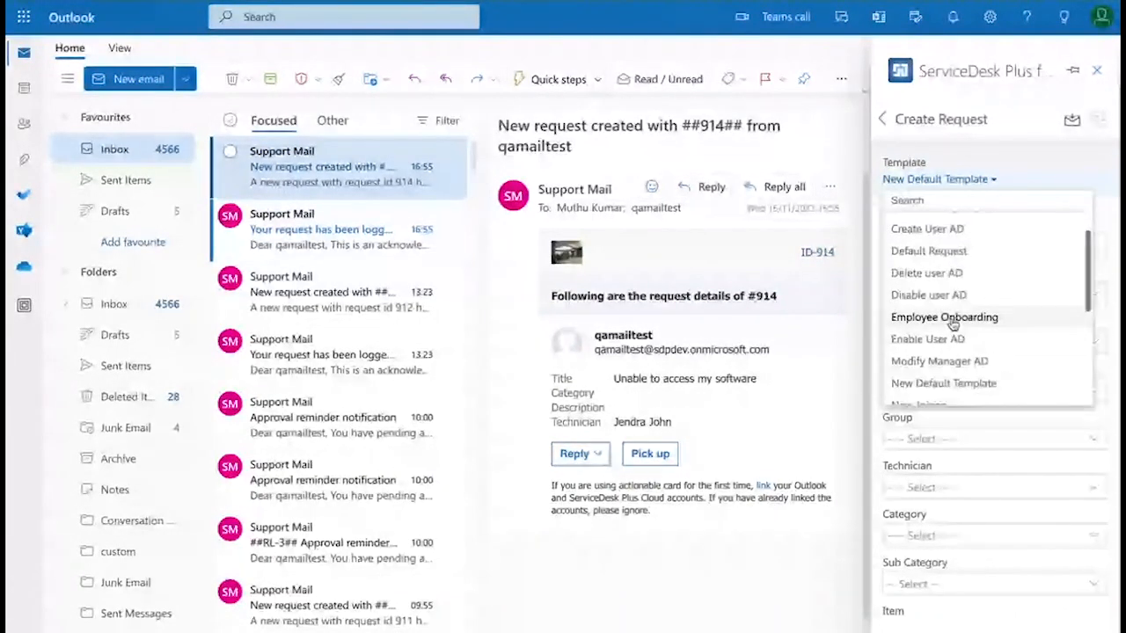
click(1003, 124)
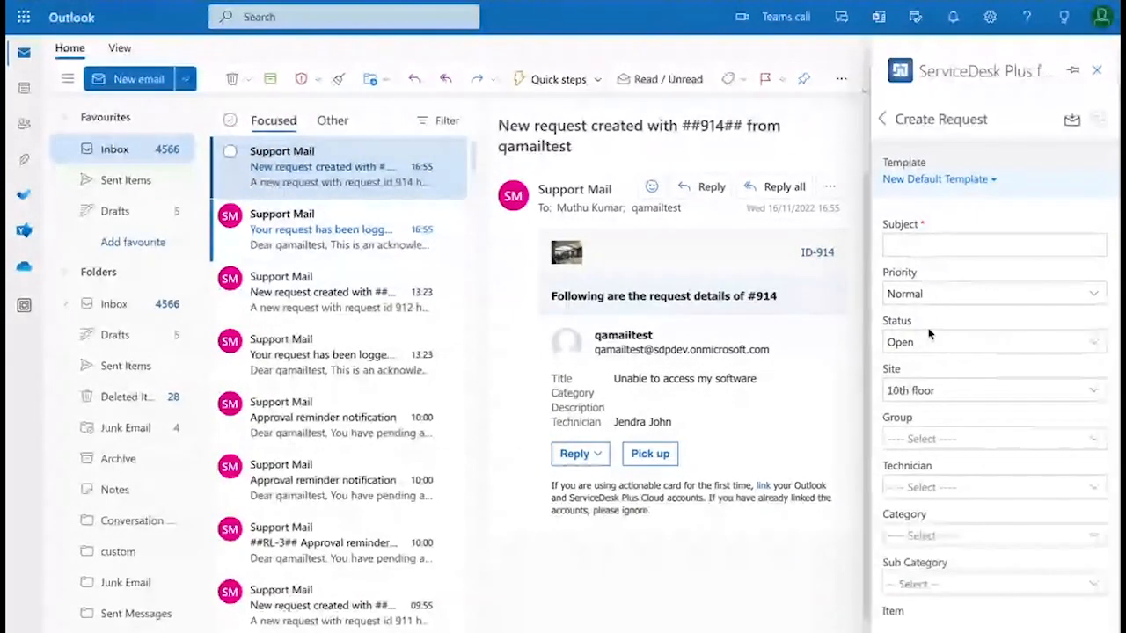
Examine the new request form's fields through the requester details, and return to All Requests without creating the request
scroll(930, 330, down, 1)
scroll(930, 333, down, 1)
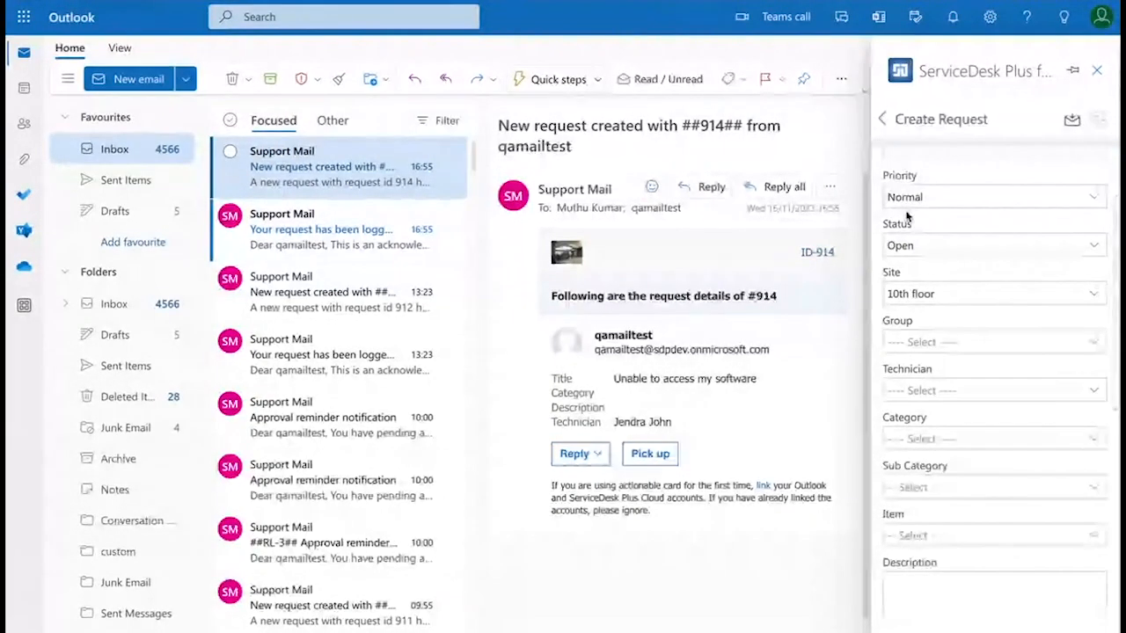
scroll(968, 374, down, 3)
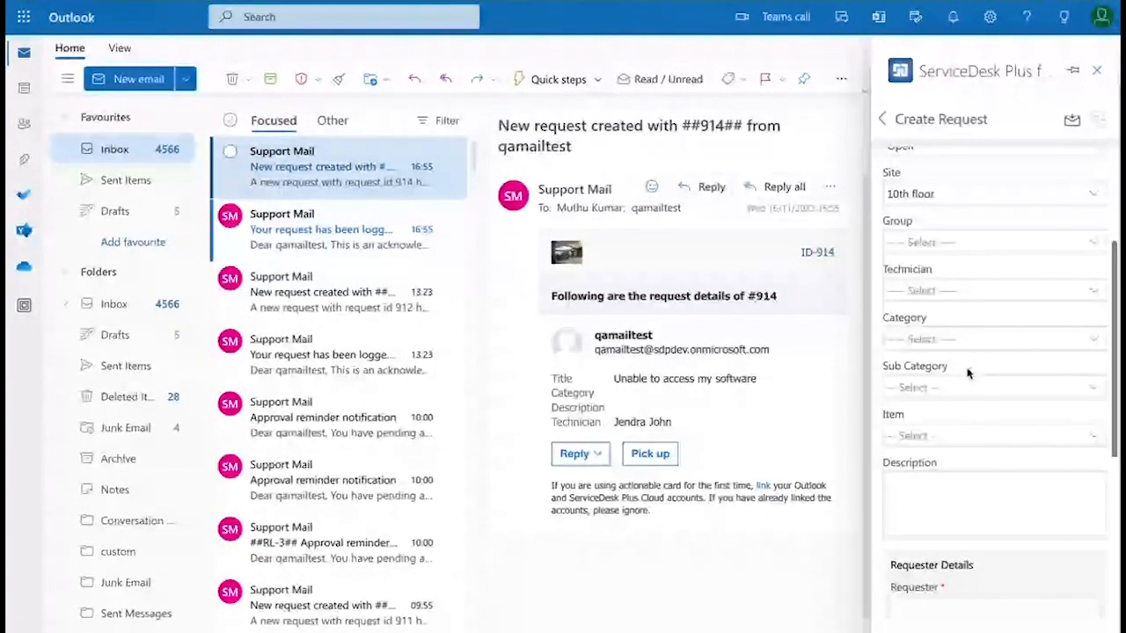
scroll(981, 464, down, 4)
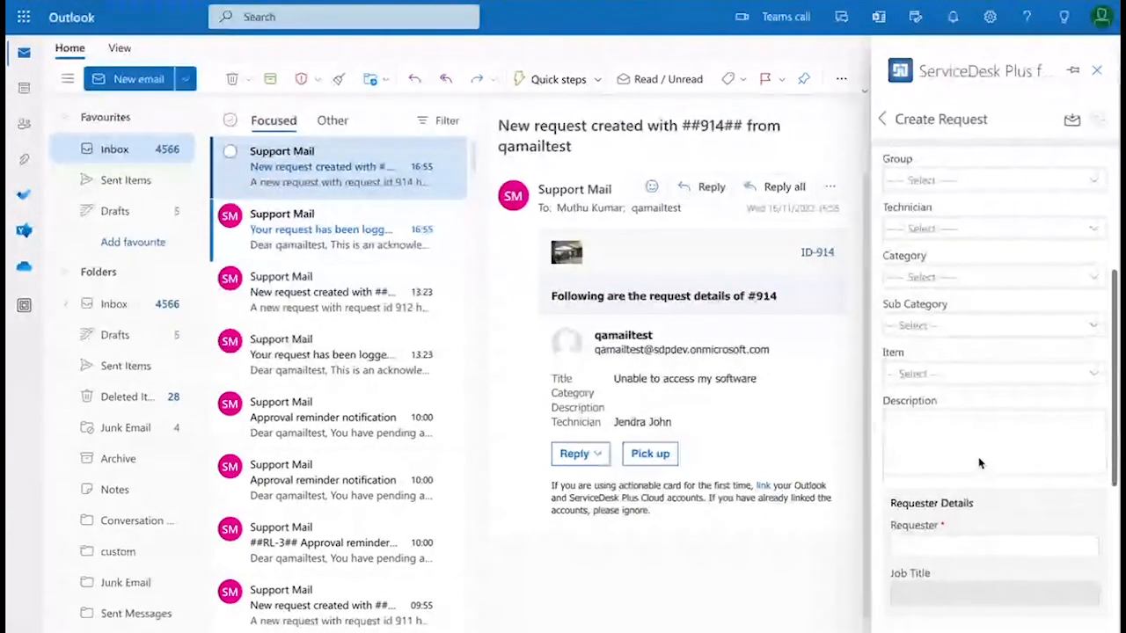
scroll(981, 463, down, 4)
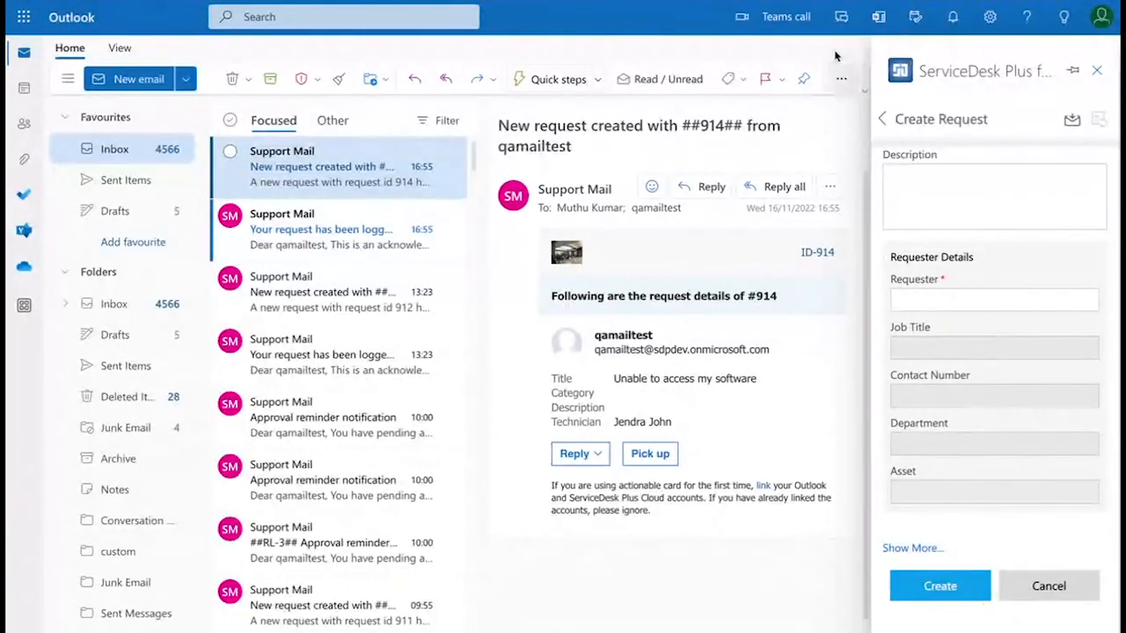
click(882, 120)
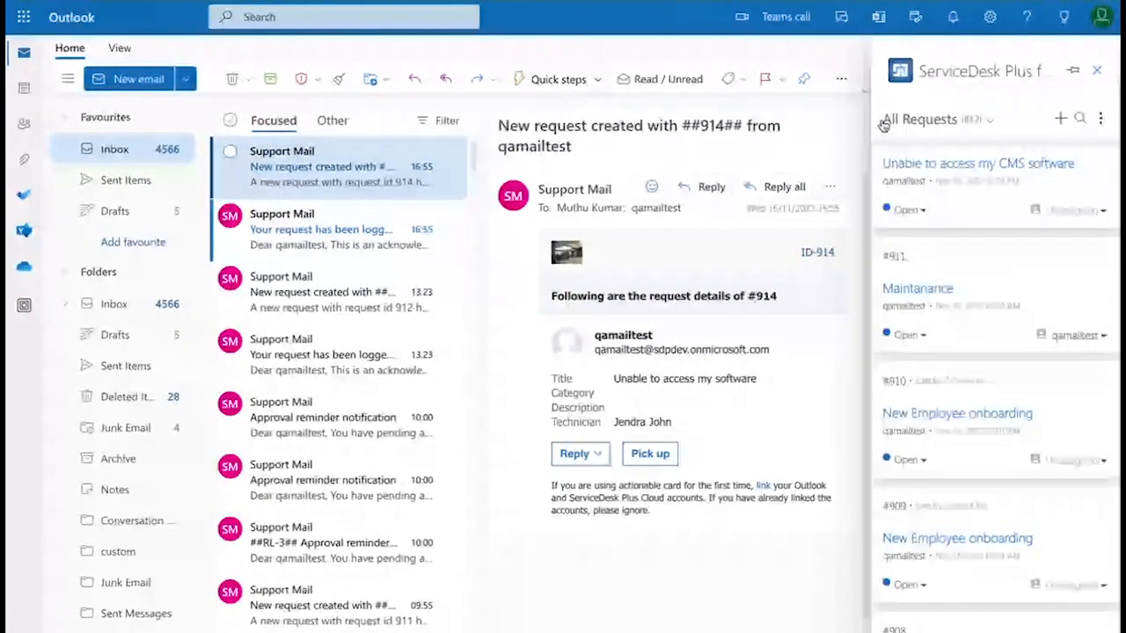
Examine the details and the history of request #912, "Unable to access my CMS software"
click(985, 193)
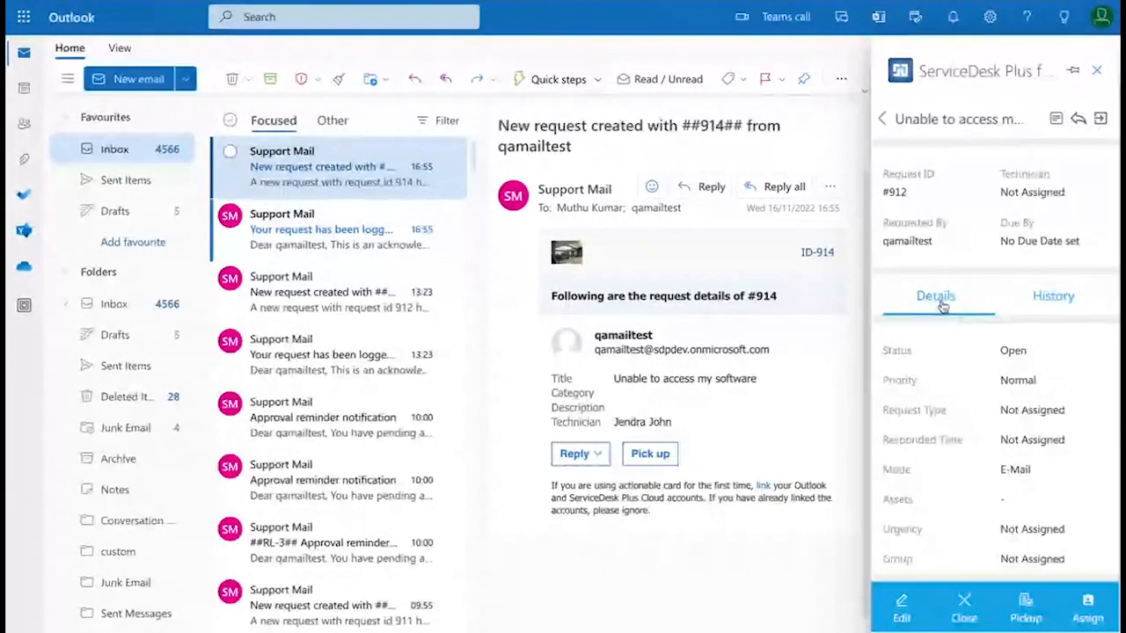
scroll(966, 476, down, 3)
scroll(966, 476, down, 2)
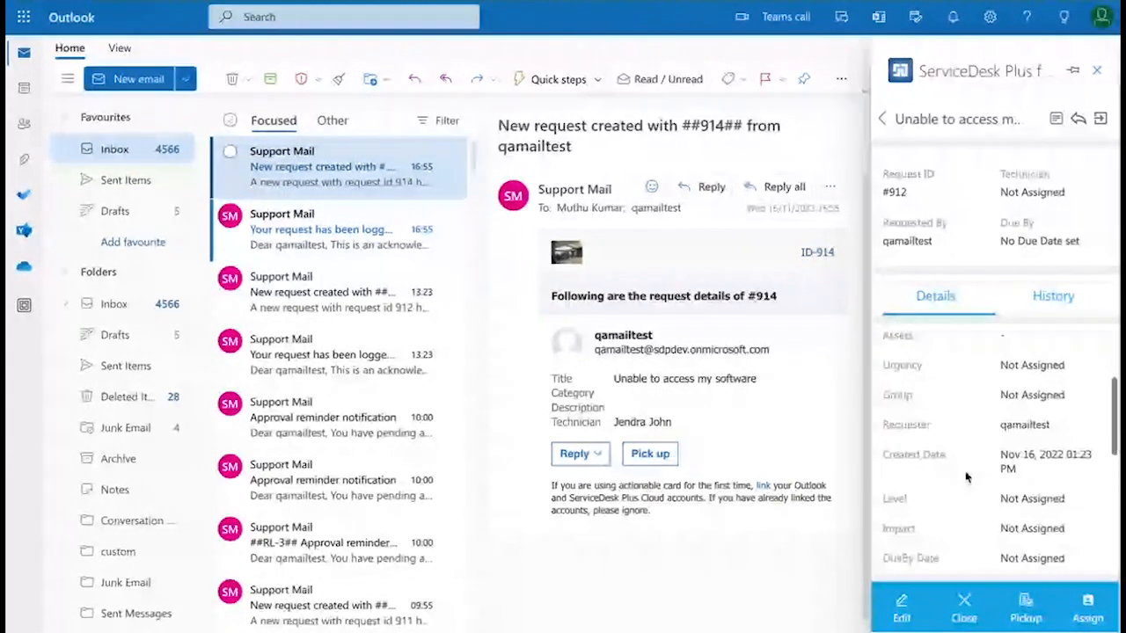
scroll(966, 475, up, 3)
scroll(966, 476, up, 2)
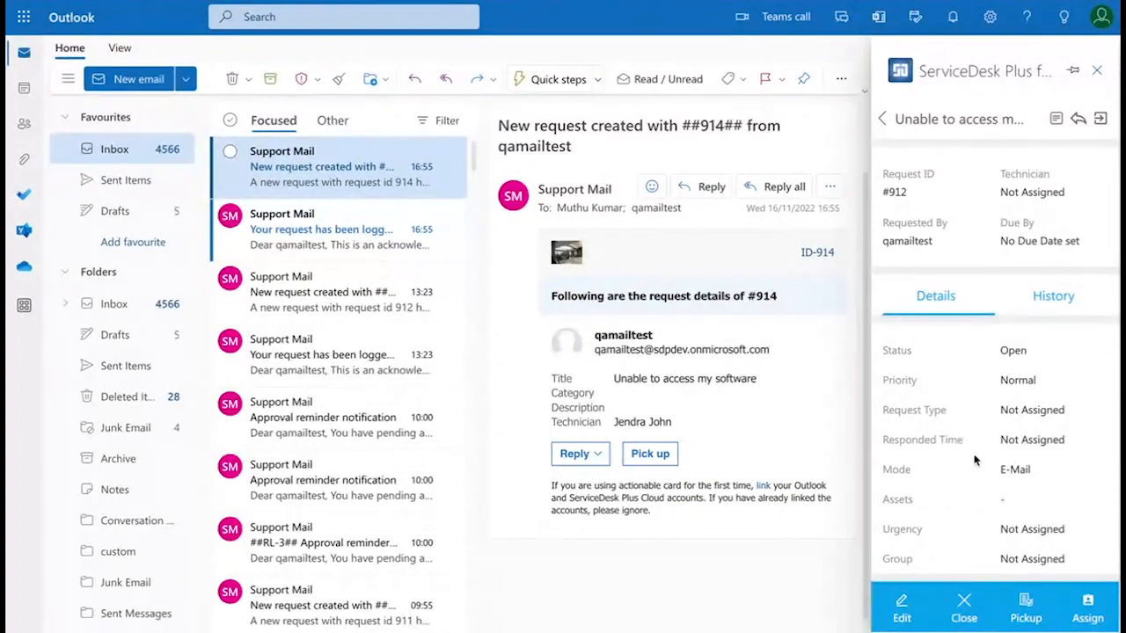
click(1054, 297)
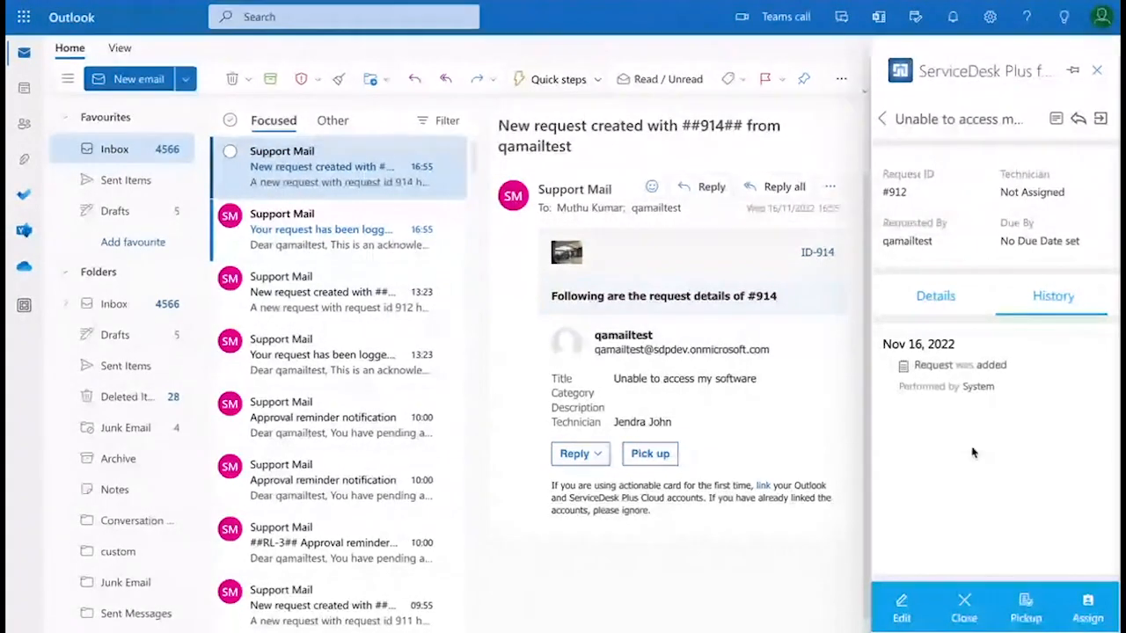
Open request #912 for editing, review its form fields, and cancel without updating it
click(902, 607)
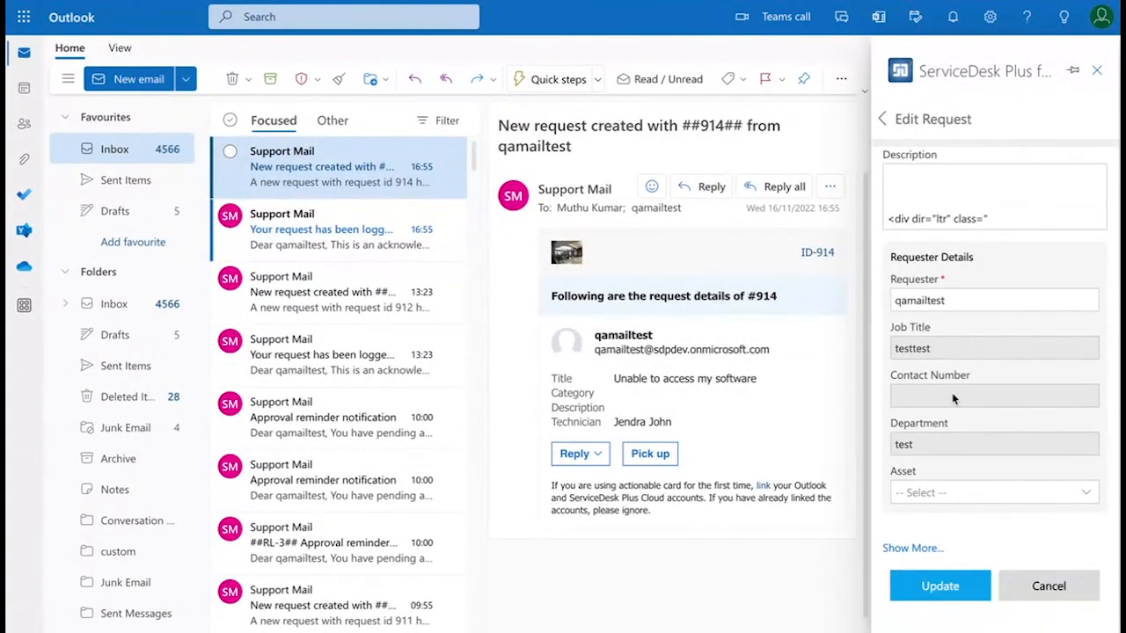
scroll(957, 417, up, 10)
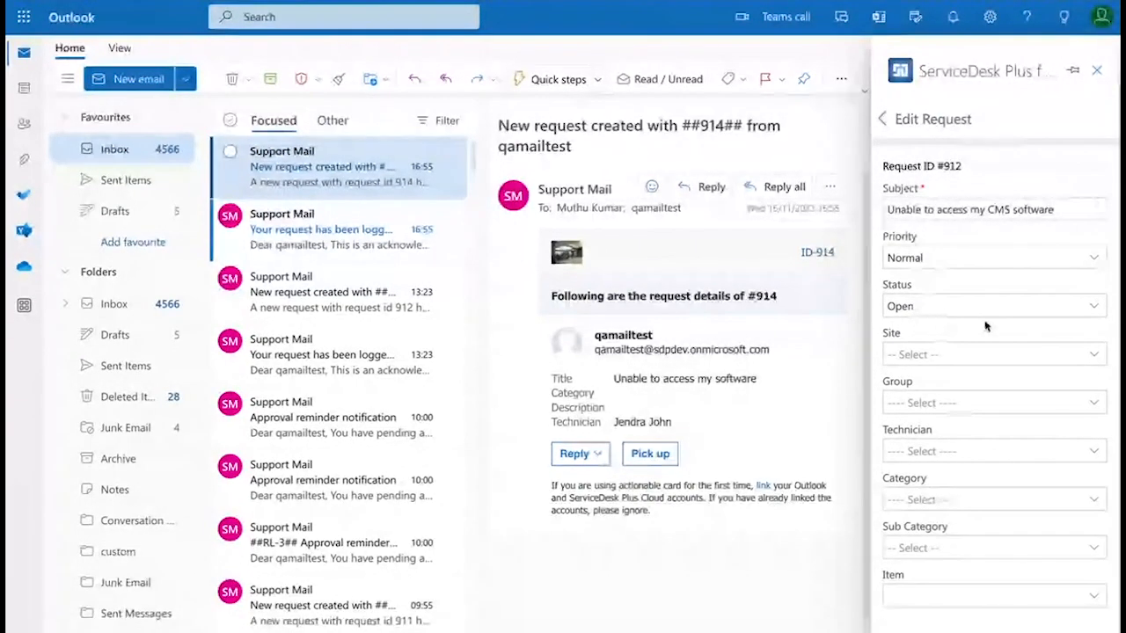
scroll(947, 477, down, 10)
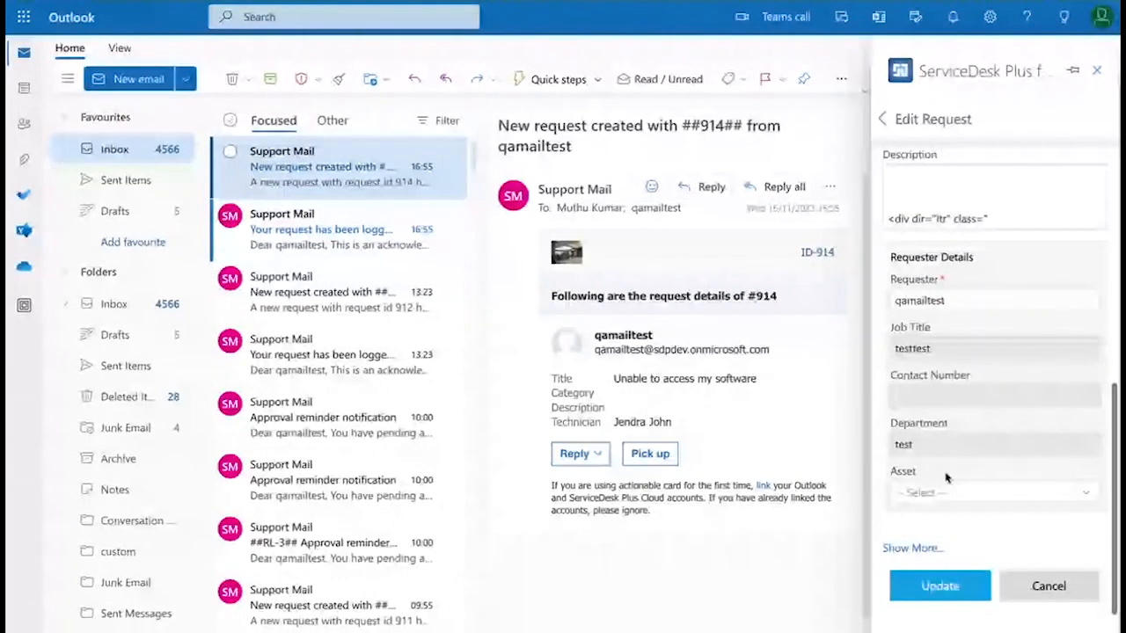
click(1056, 583)
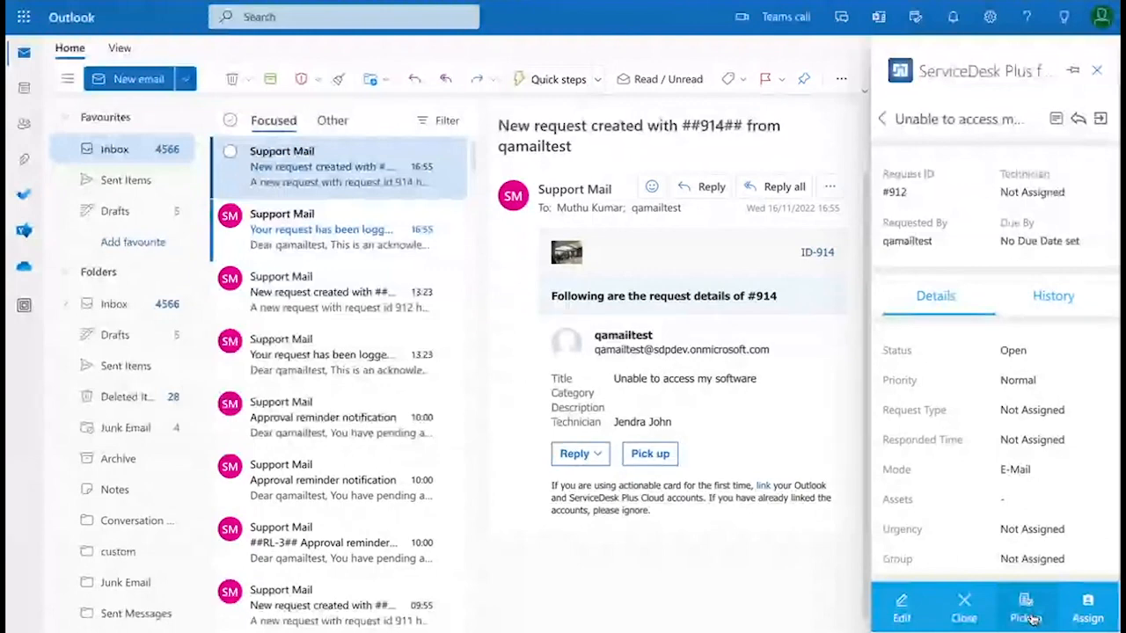
Assign request #912 to the technician named in the open email's request card, without choosing a group
click(1089, 607)
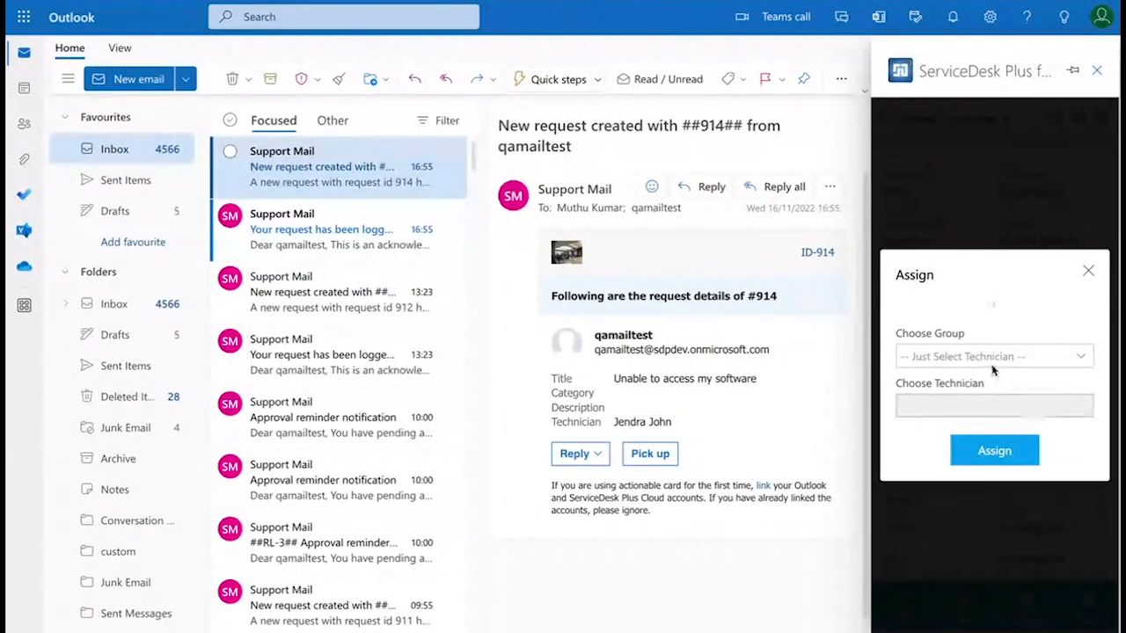
click(993, 390)
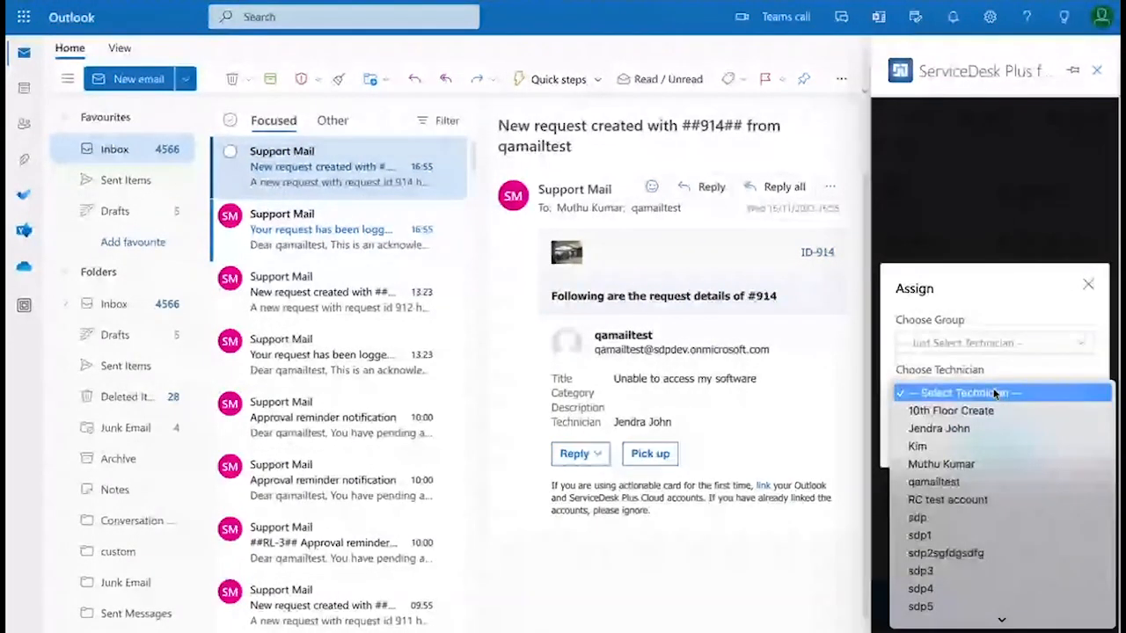
click(948, 429)
click(987, 441)
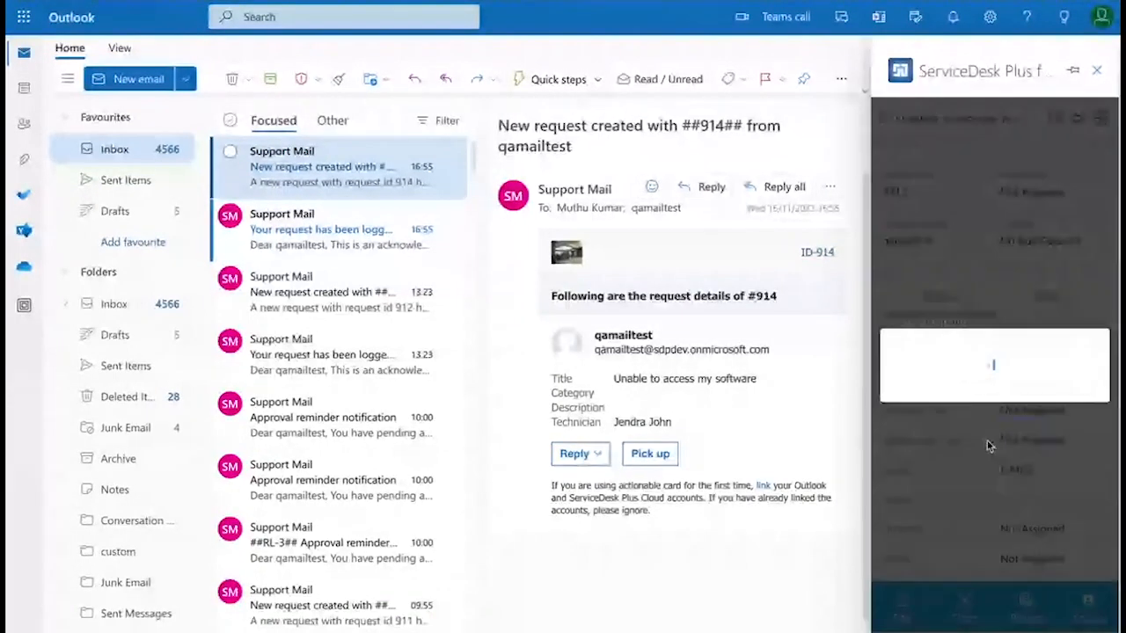
click(993, 420)
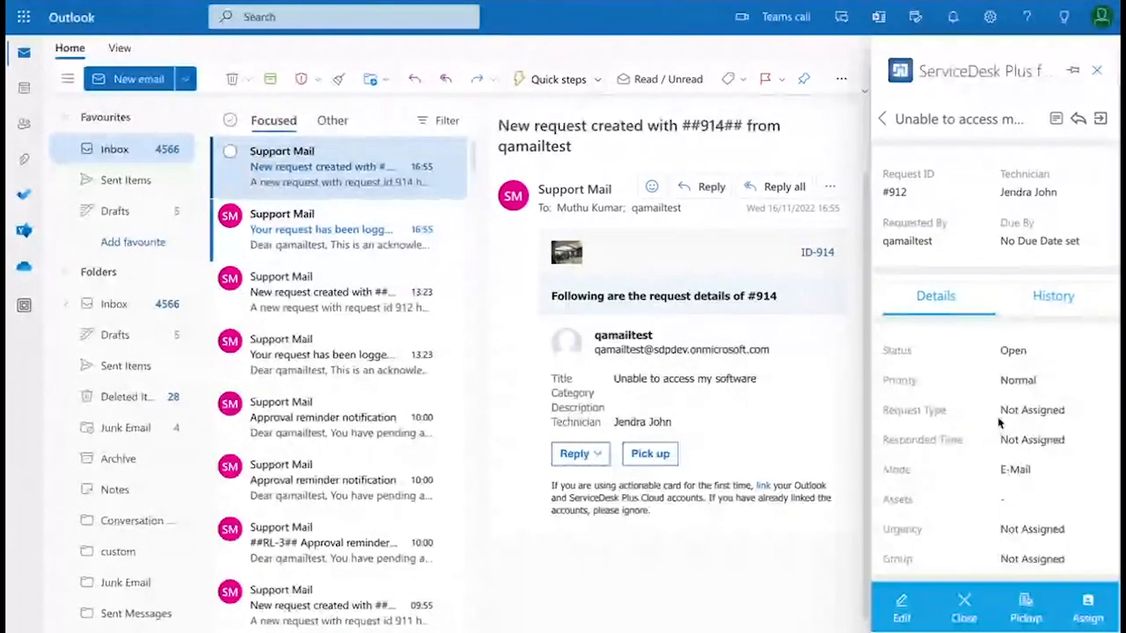
Add the note "Check login credentials" to request #912 without showing it to the requester
click(1056, 123)
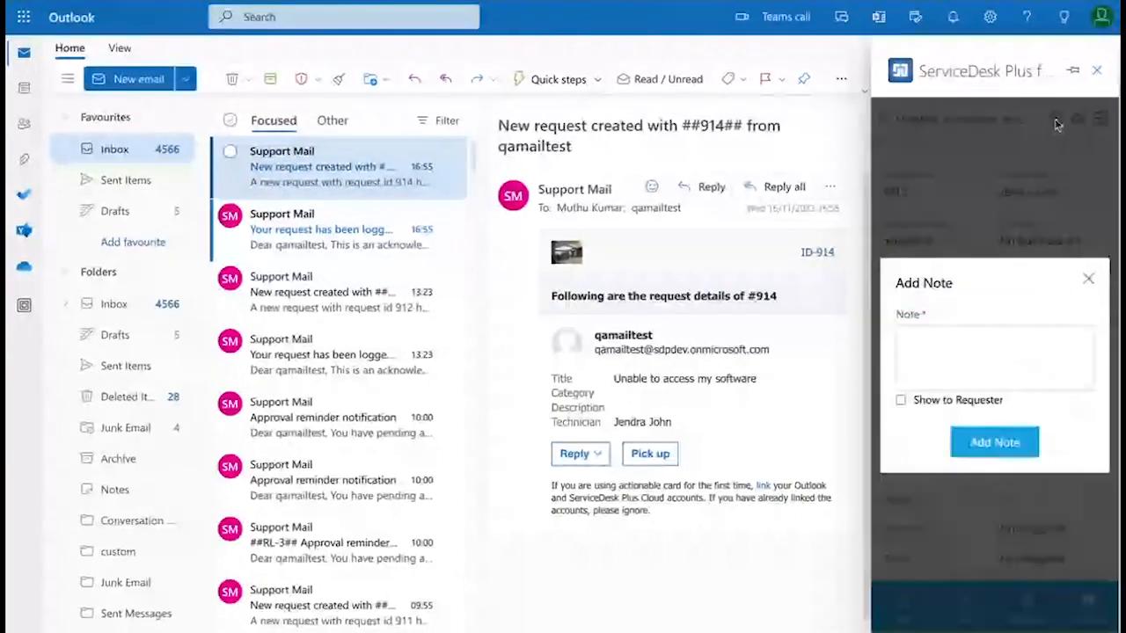
click(968, 361)
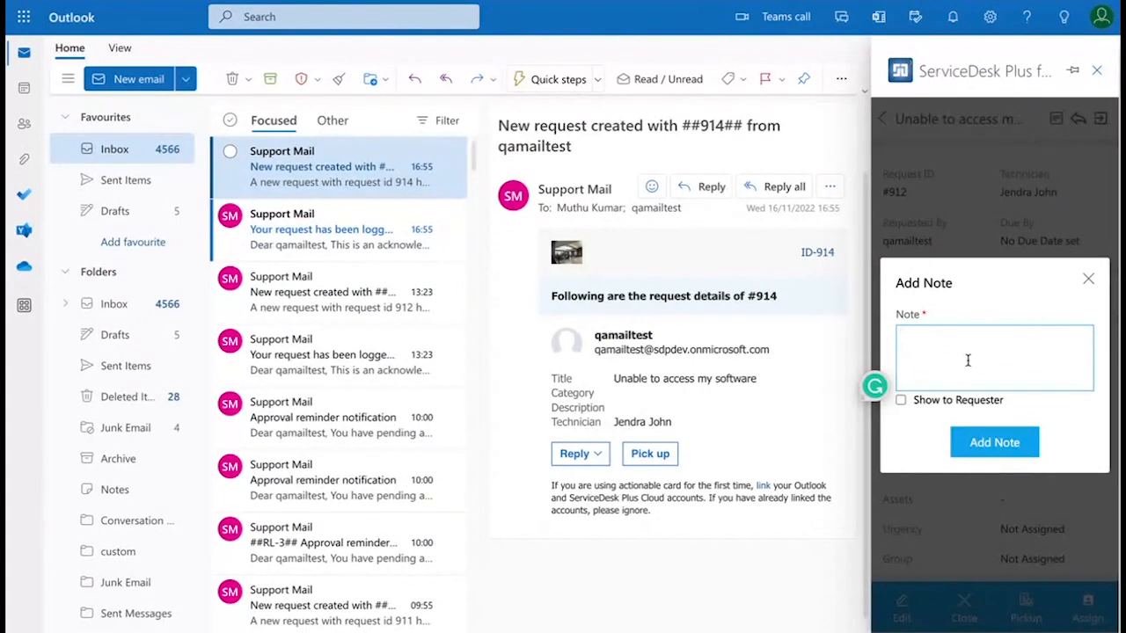
text(k )
text(login )
text(credentilas)
key(BackSpace)
key(BackSpace)
key(BackSpace)
text(als)
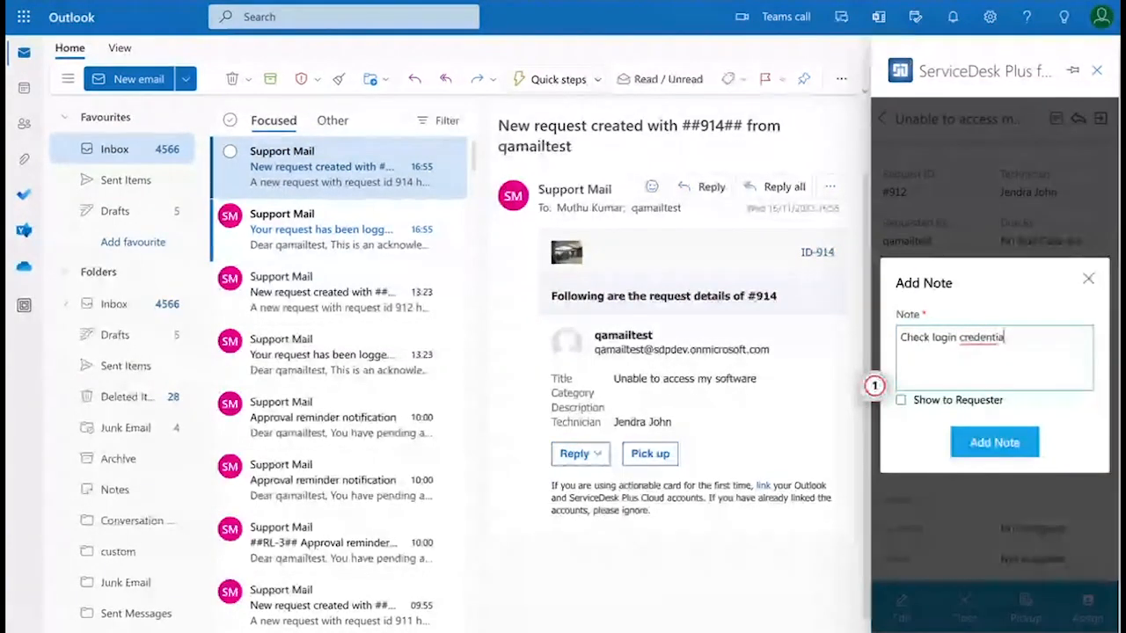
click(1008, 434)
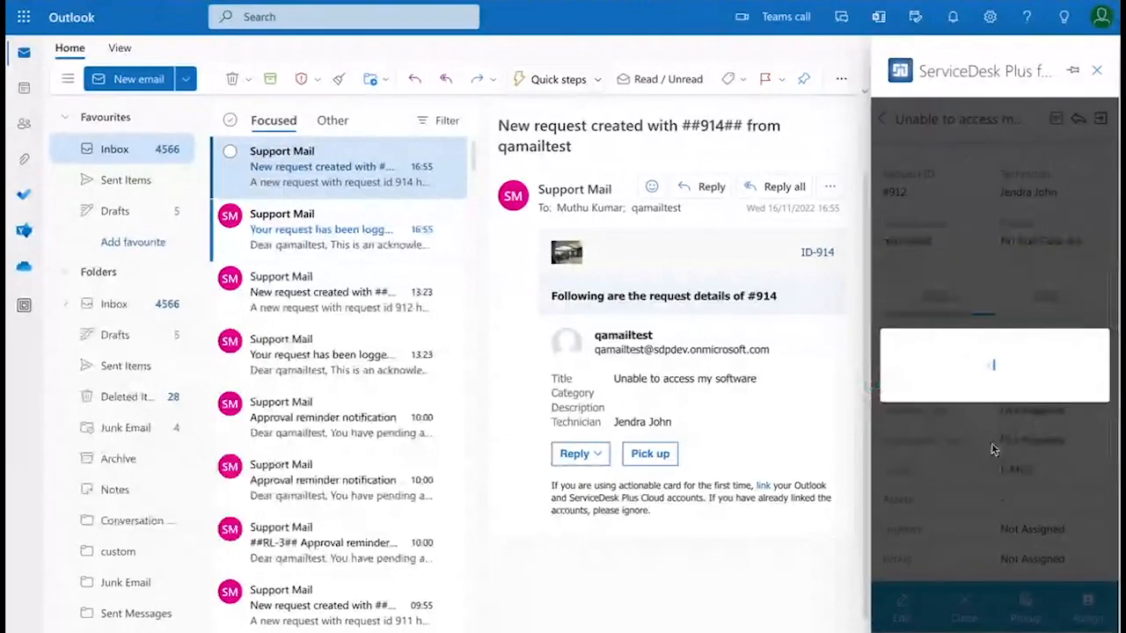
click(1018, 426)
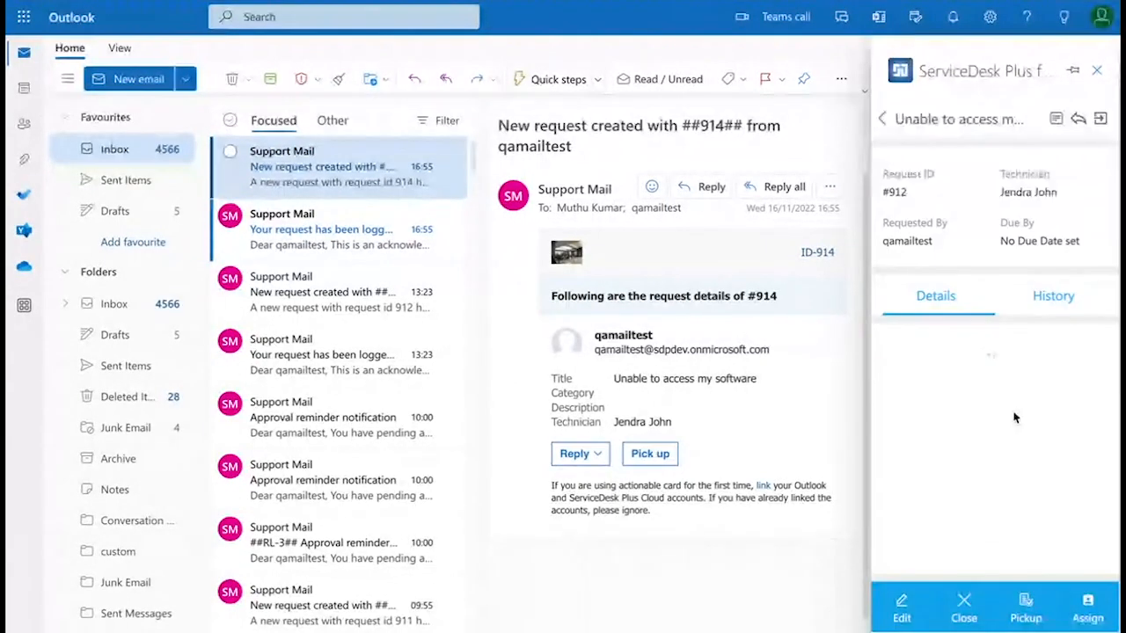
View the reply form for request #912, close it without sending, and look over the request details
click(1078, 123)
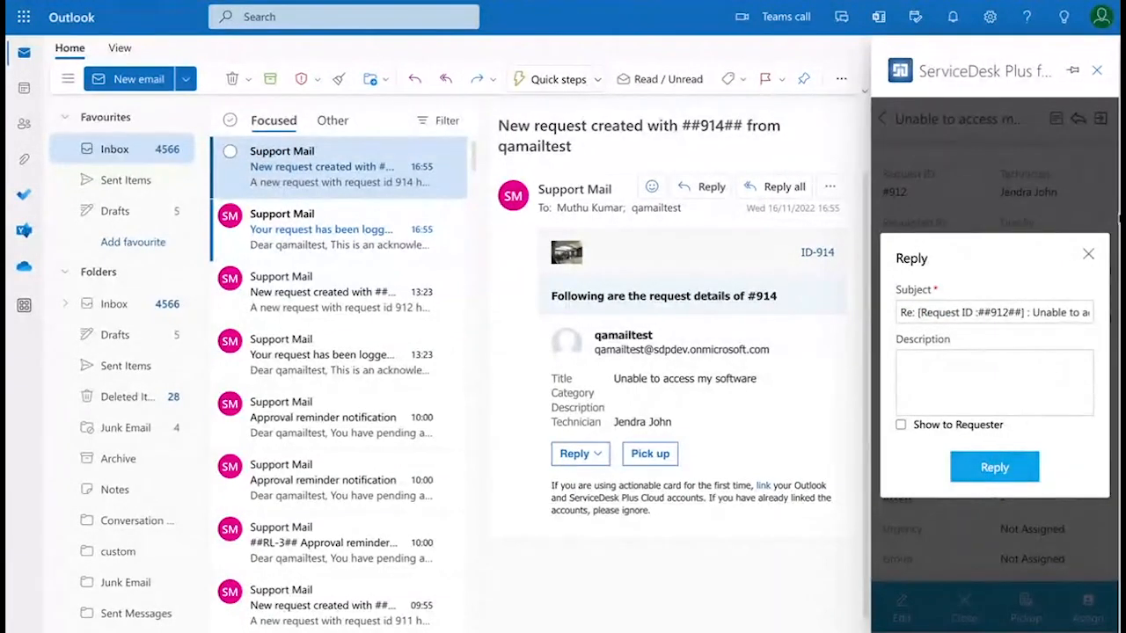
click(1089, 254)
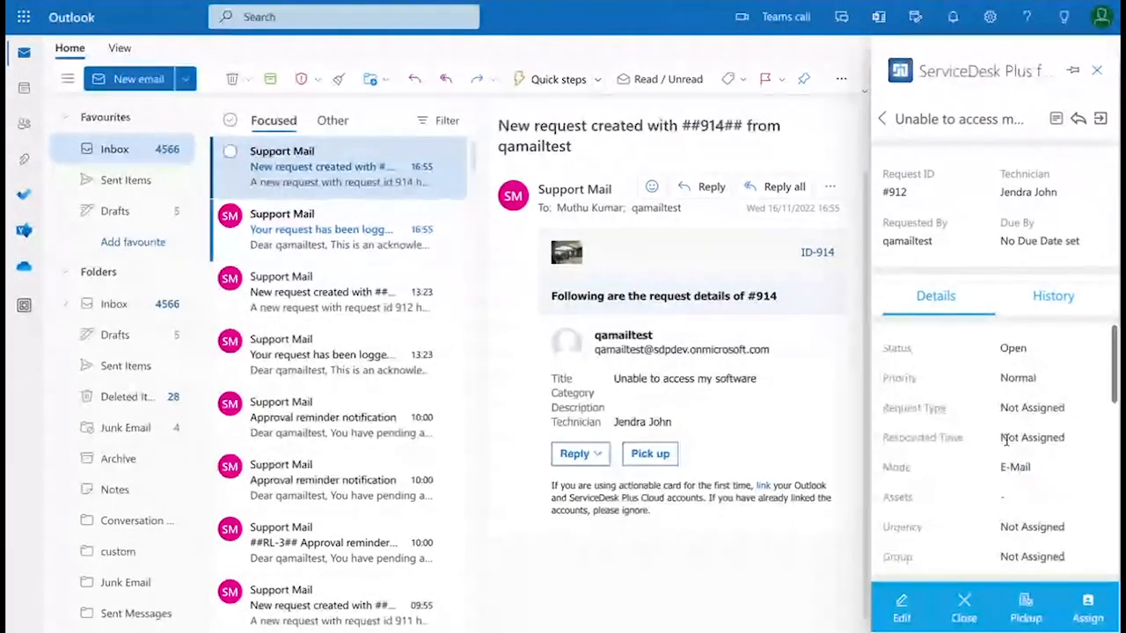
scroll(1005, 440, down, 1)
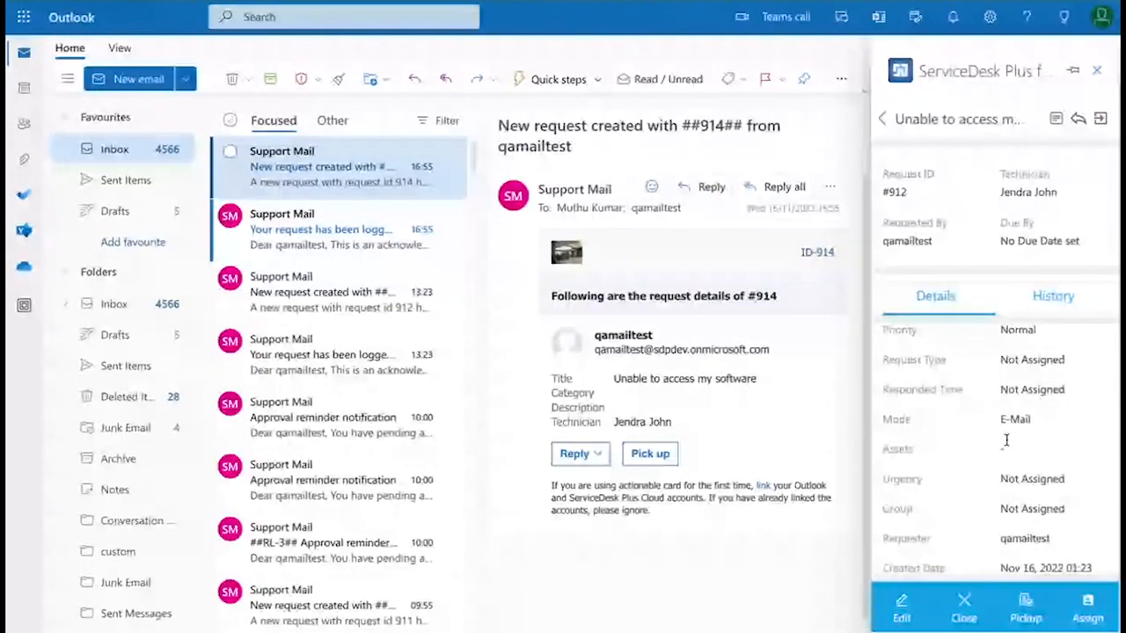
Close request #912 from the add-in, marking First Call Resolution and Yes for requester acknowledgement, without comments
scroll(1005, 440, down, 3)
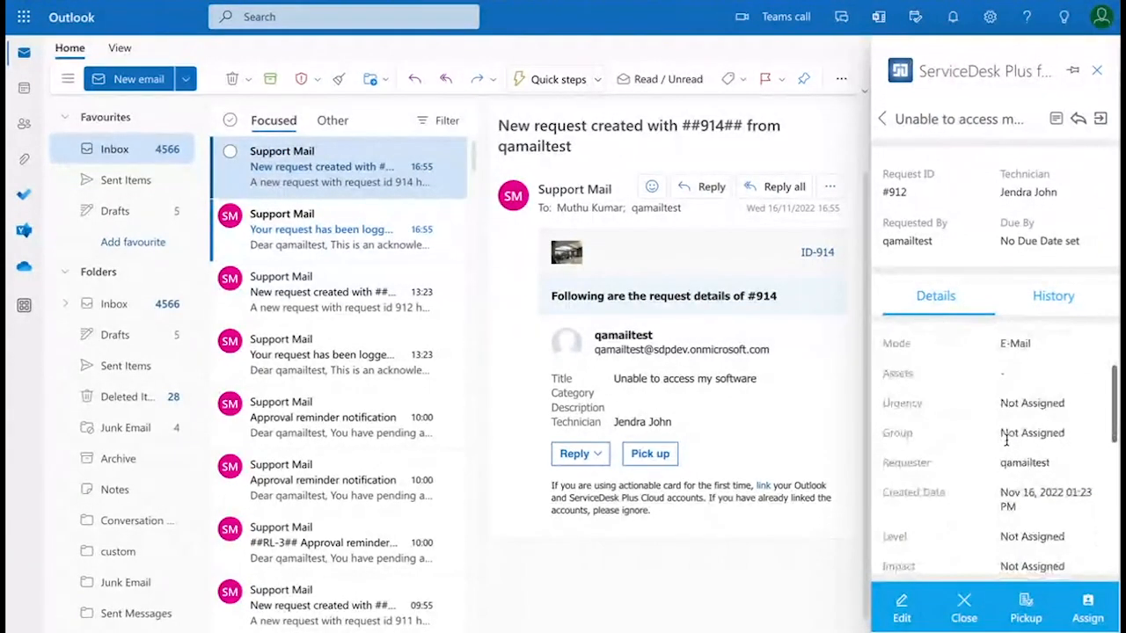
click(965, 619)
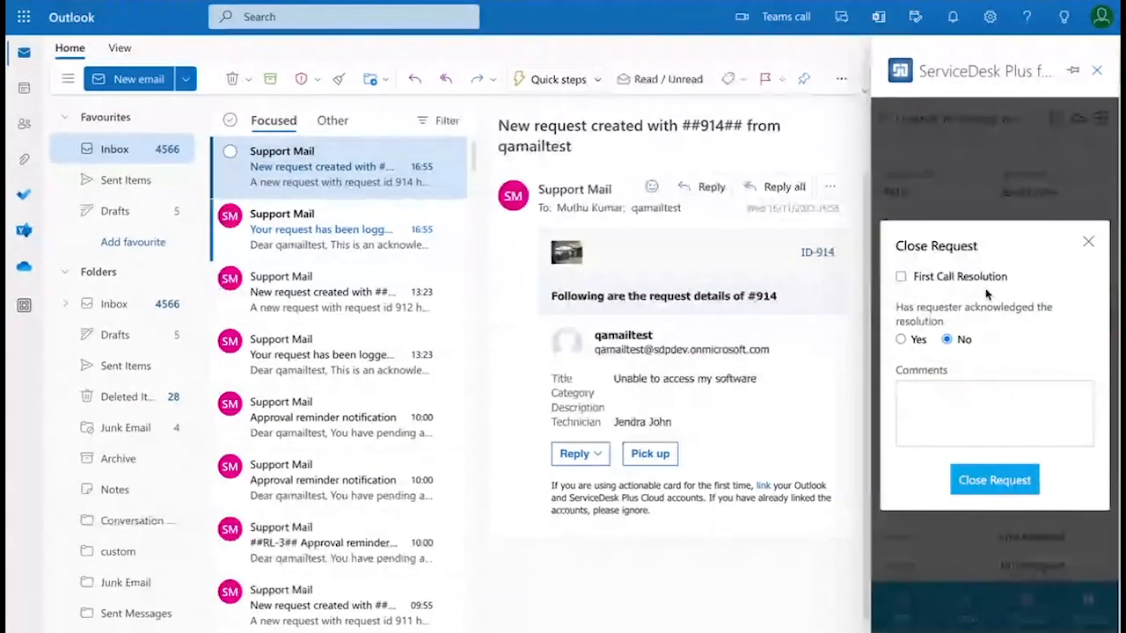
click(901, 340)
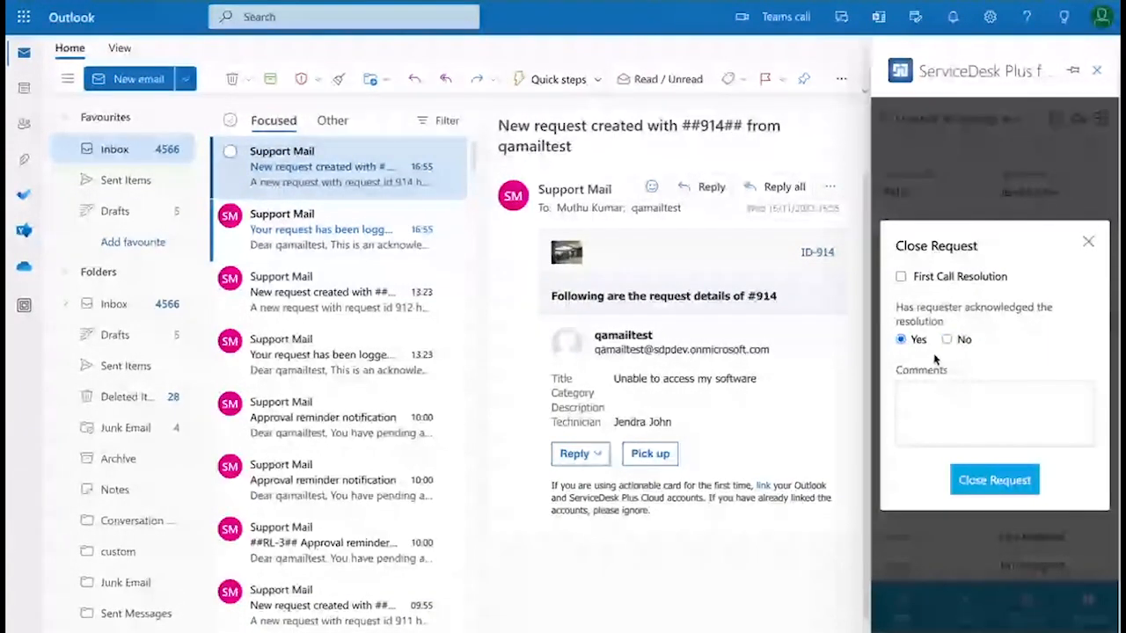
click(901, 277)
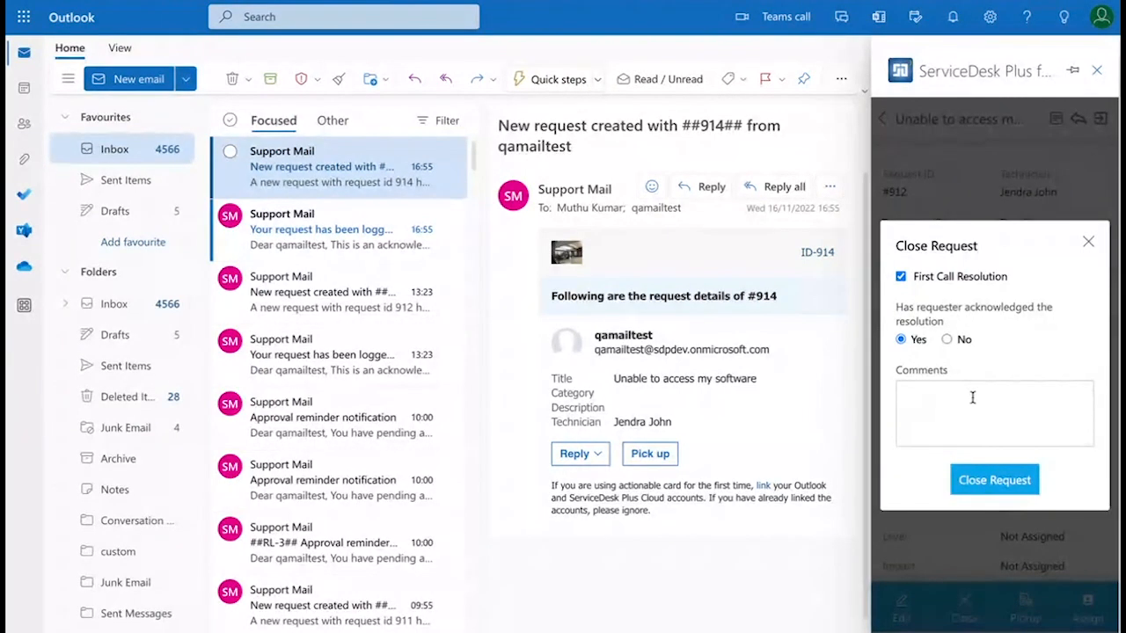
click(1012, 488)
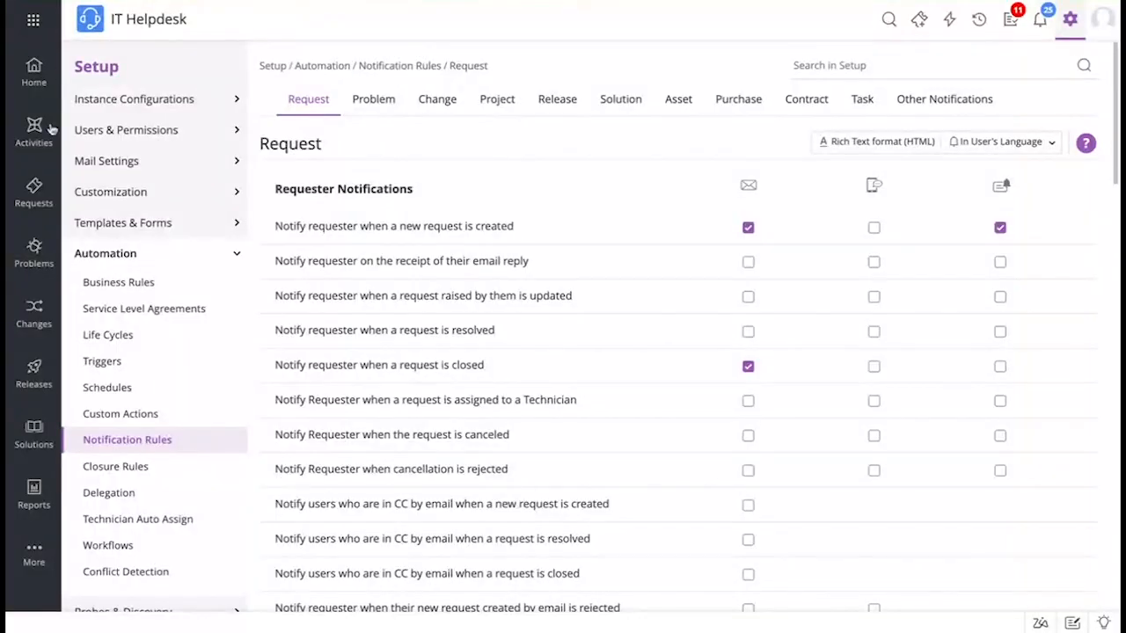
Switch to ServiceDesk Plus Cloud and open request #912 from the request list to check its status, details and conversations
click(29, 202)
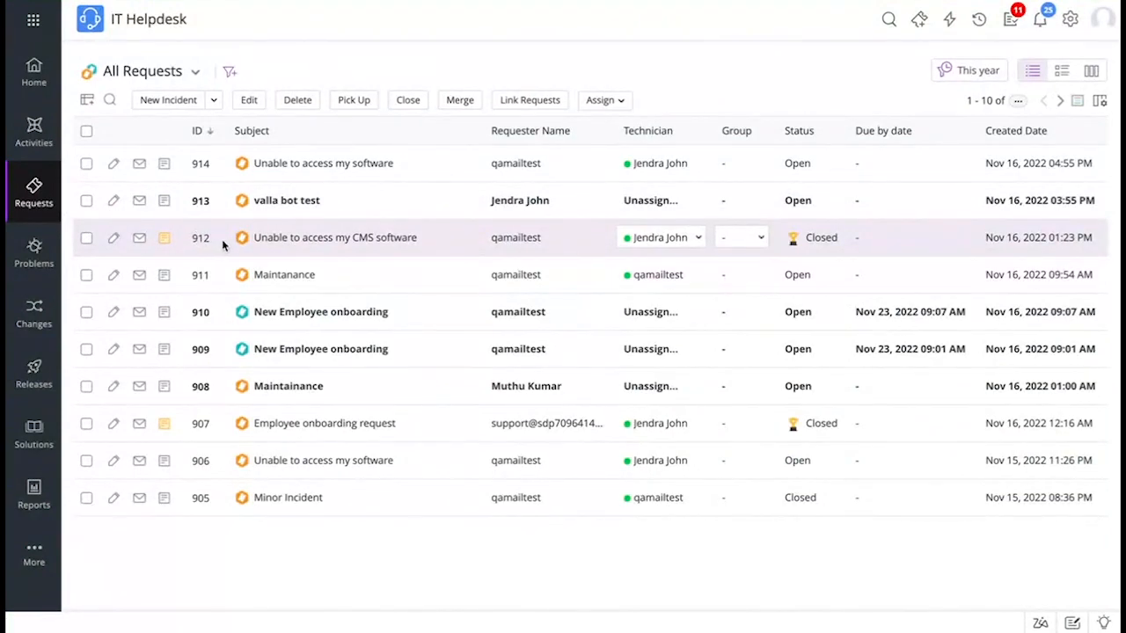
mouse_move(314, 244)
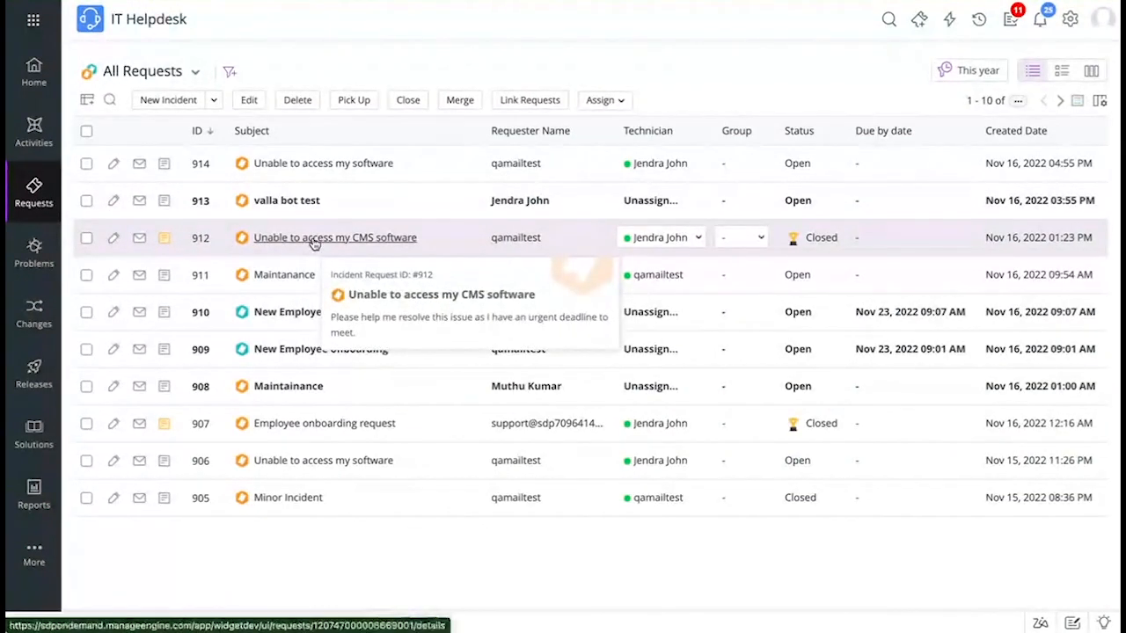
click(314, 244)
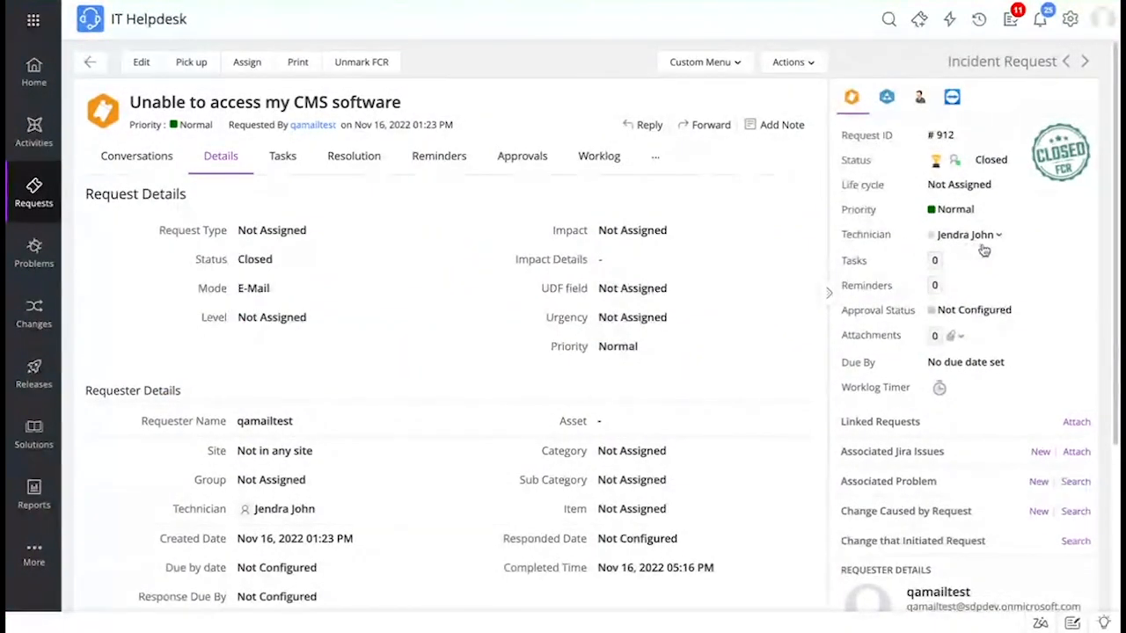
click(138, 160)
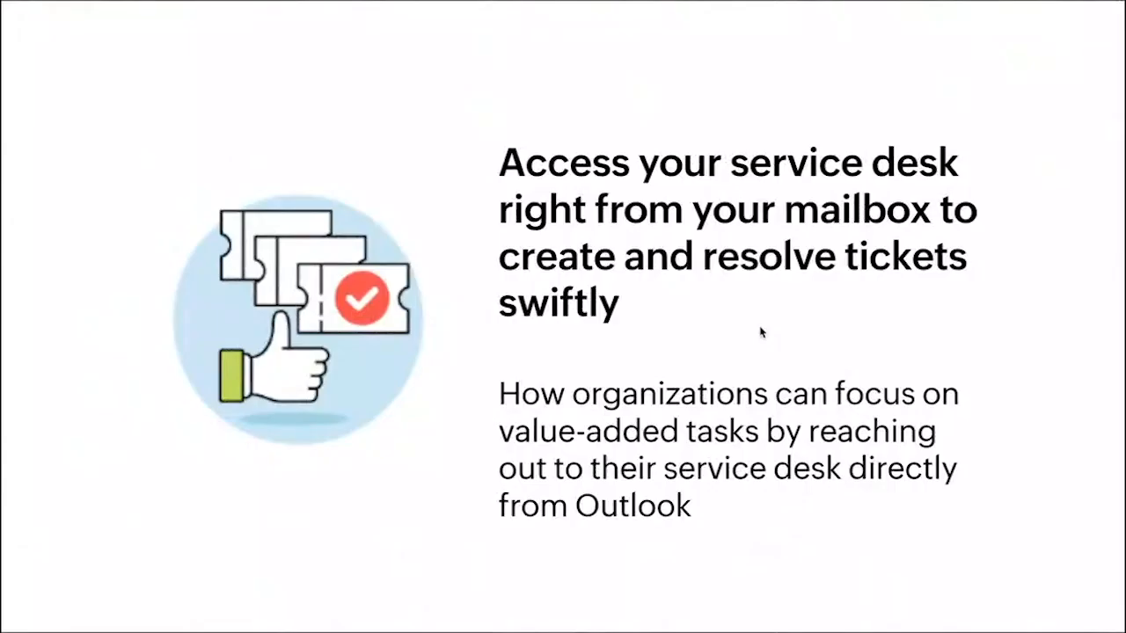
key(Right)
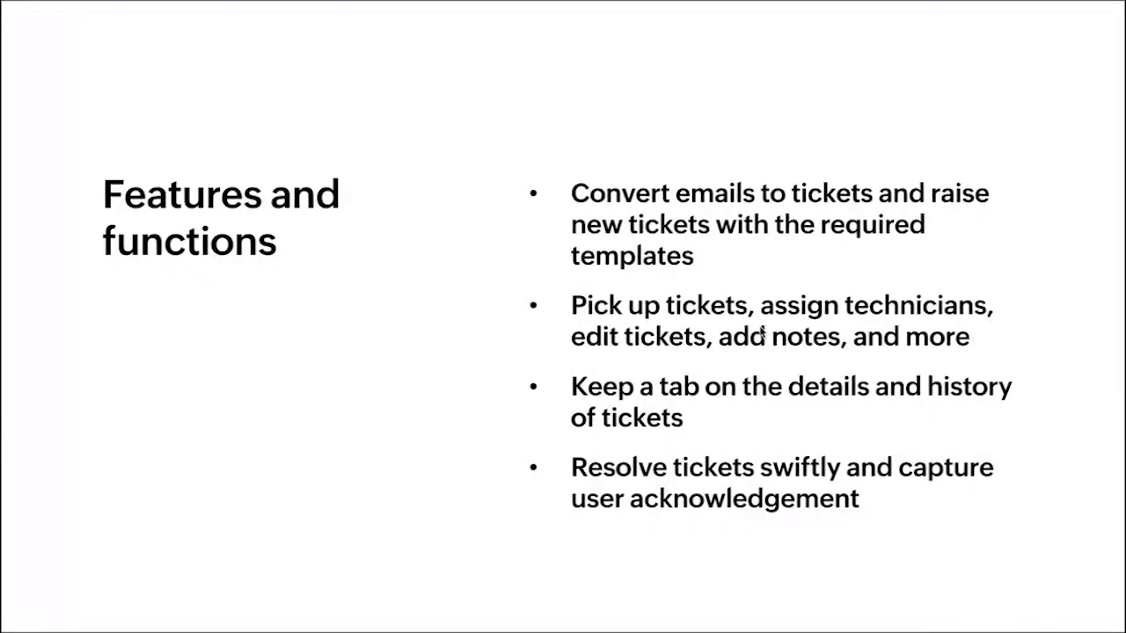
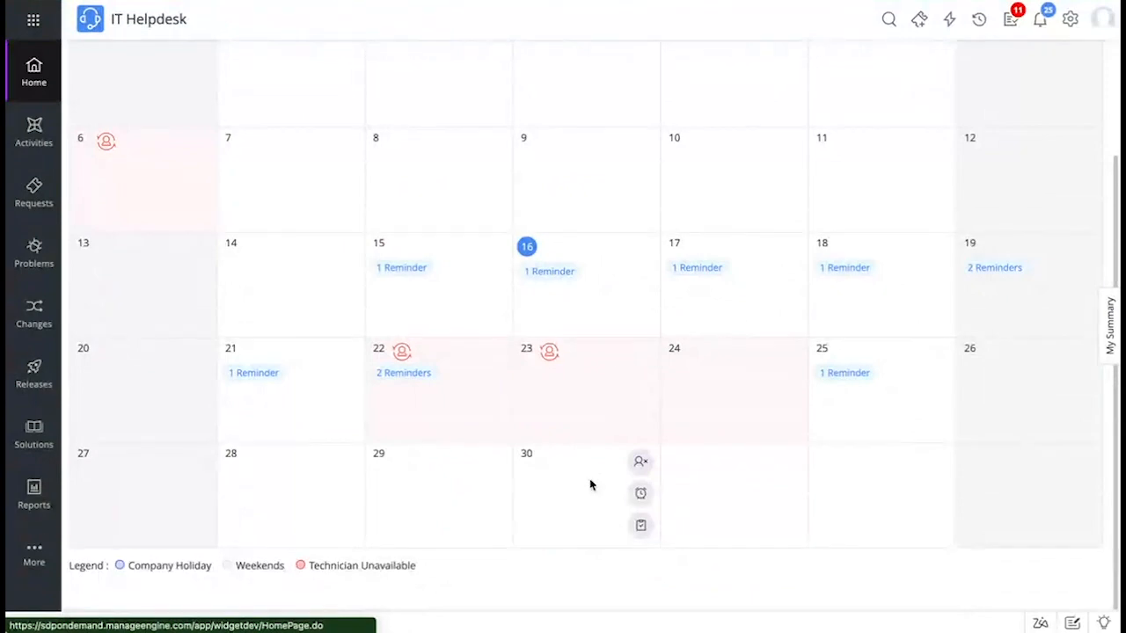
Add the reminder "Check subscription details" to Nov 30, 2022 in the scheduler, keeping the email notice at Never
click(641, 493)
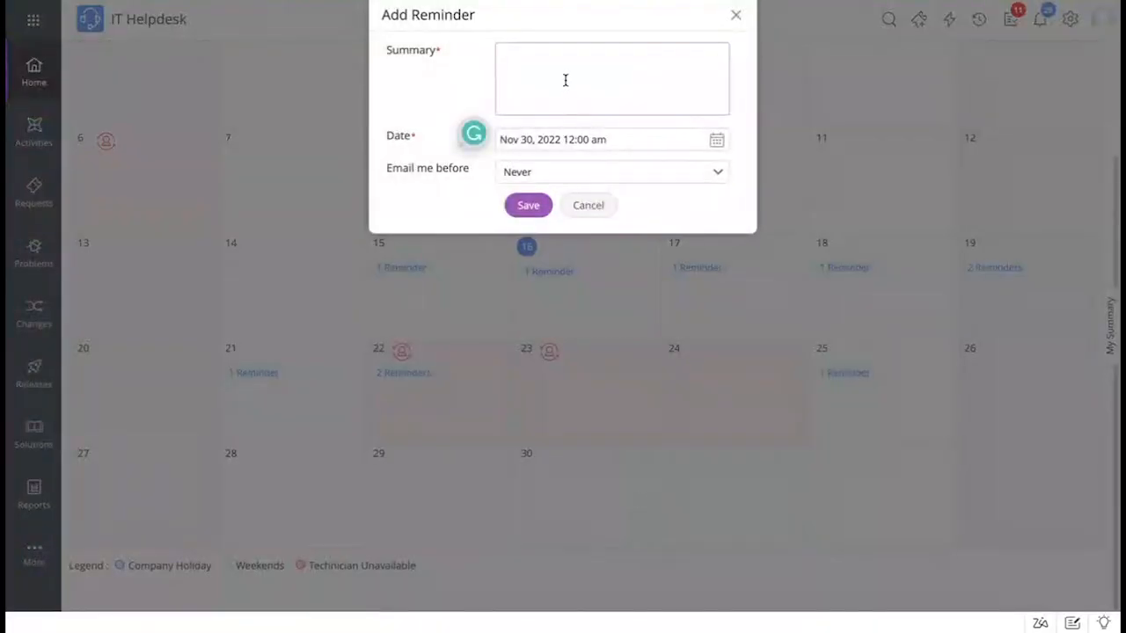
text(Chec)
text(k subscription details)
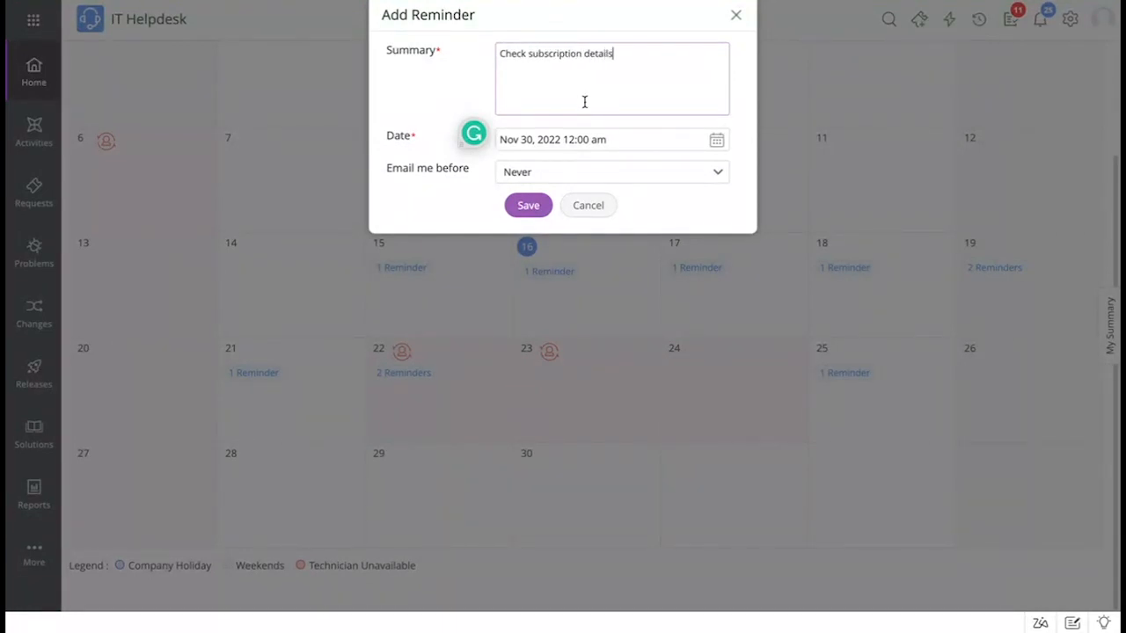
click(530, 210)
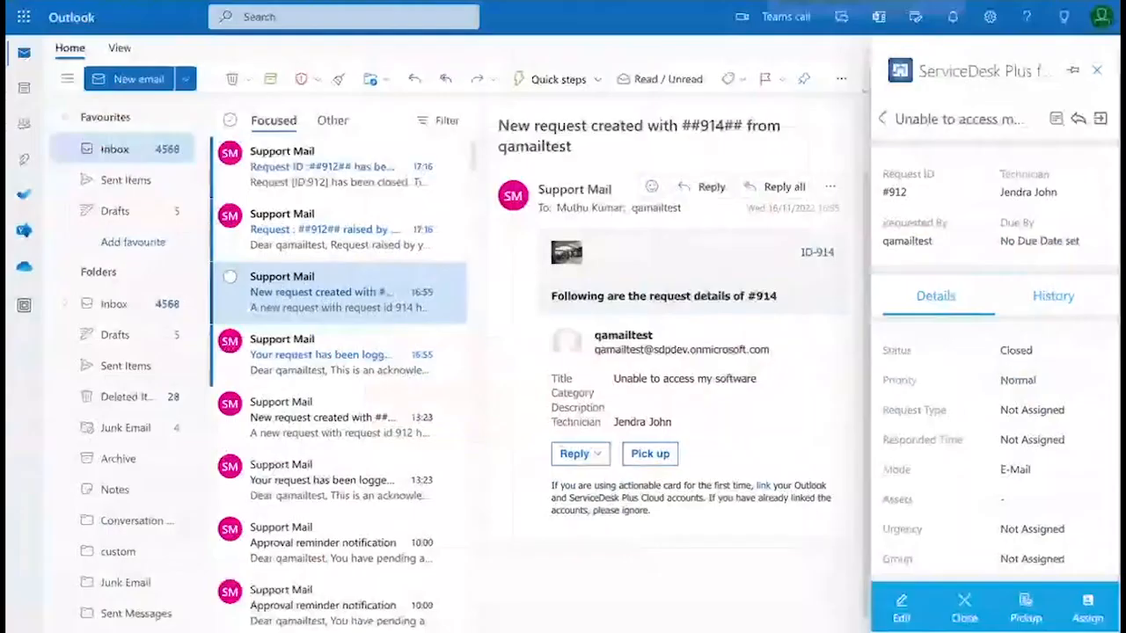
Switch to Outlook and view the synced "Check subscription details" reminder on 30 November in the calendar
click(24, 91)
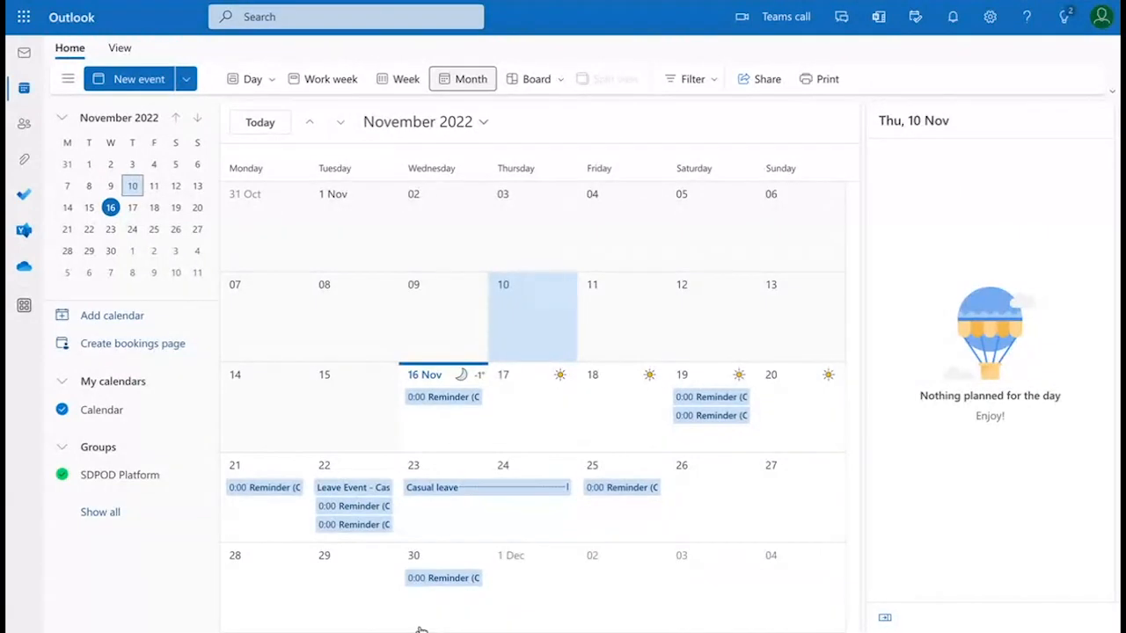
click(455, 581)
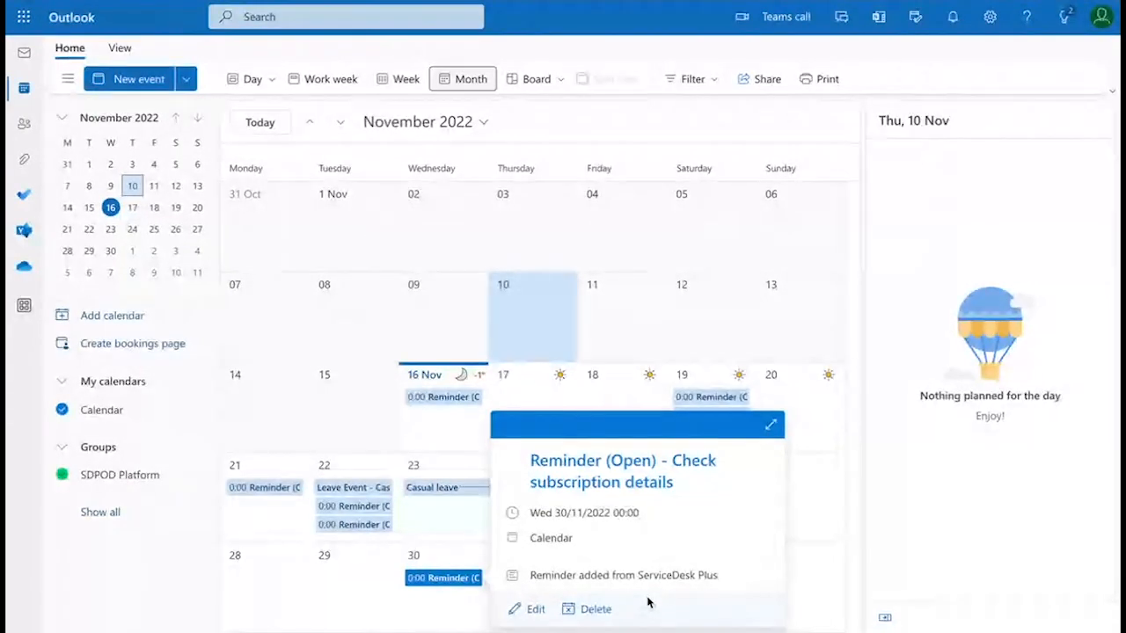
click(853, 415)
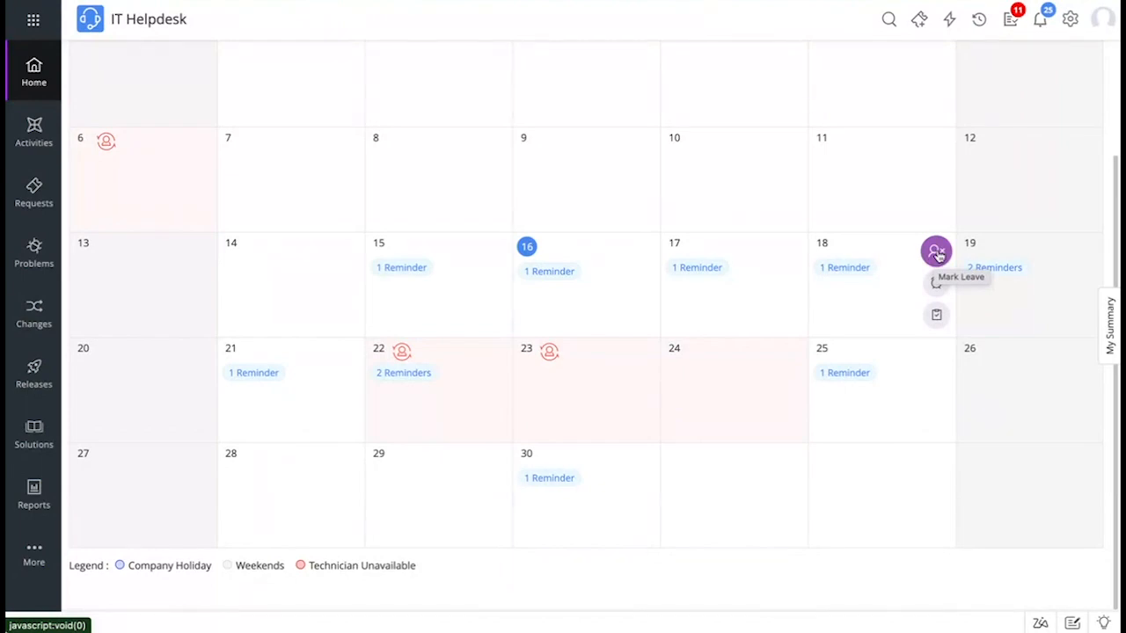
Mark Casual Leave for the technician on Nov 18, 2022 in the ServiceDesk Plus scheduler
click(937, 254)
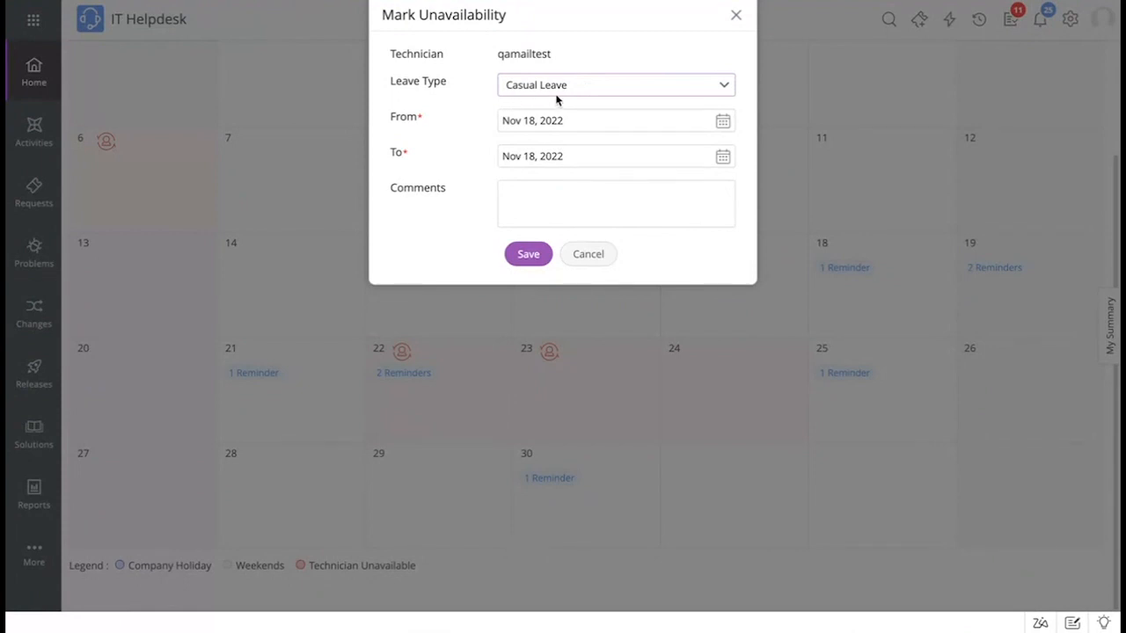
click(538, 264)
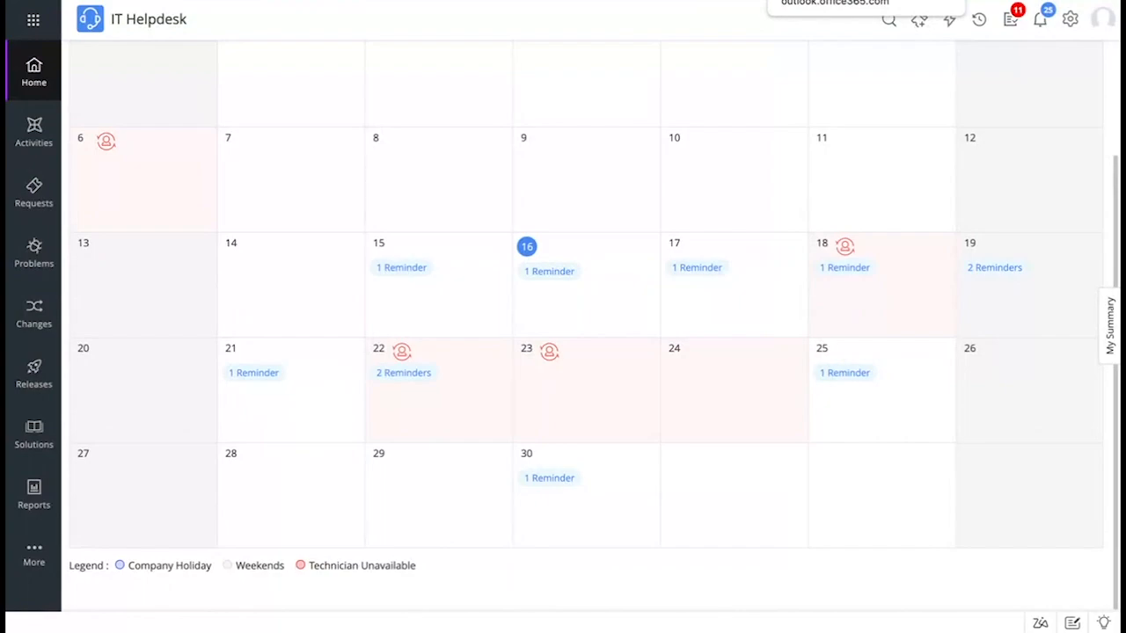
Switch to the Outlook calendar and view the details of the casual leave event on 18 November
click(827, 1)
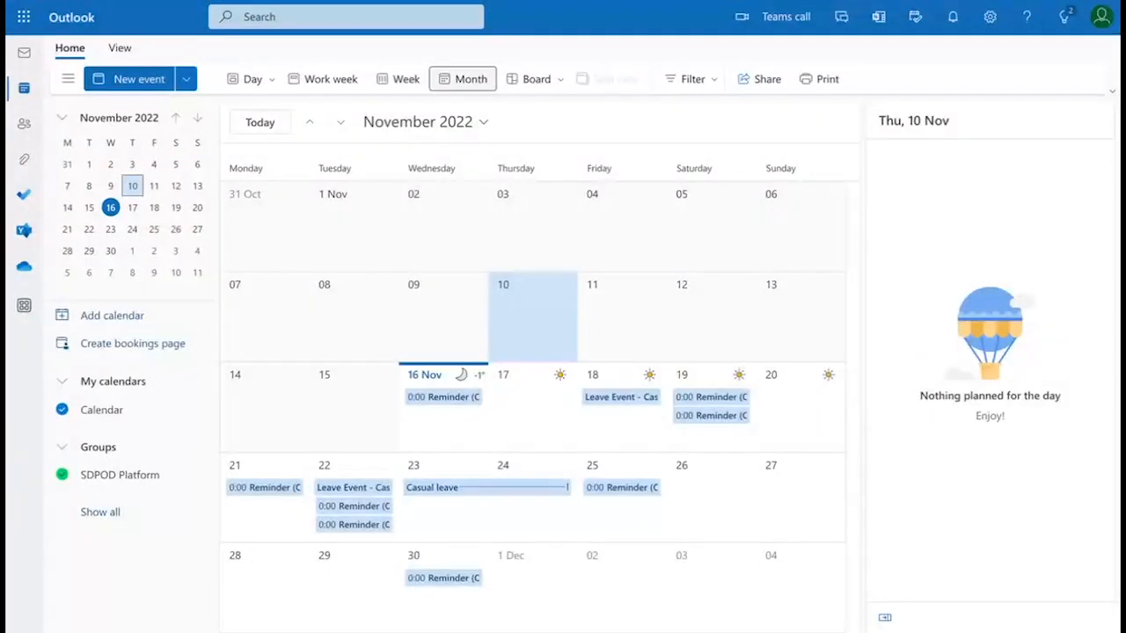
click(618, 400)
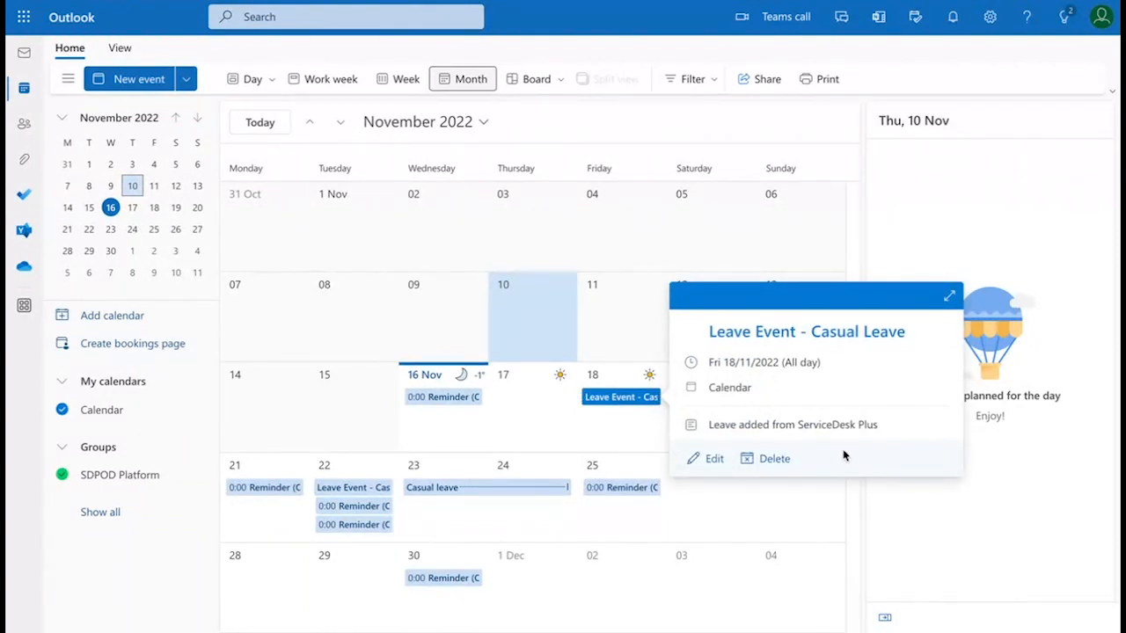
click(804, 519)
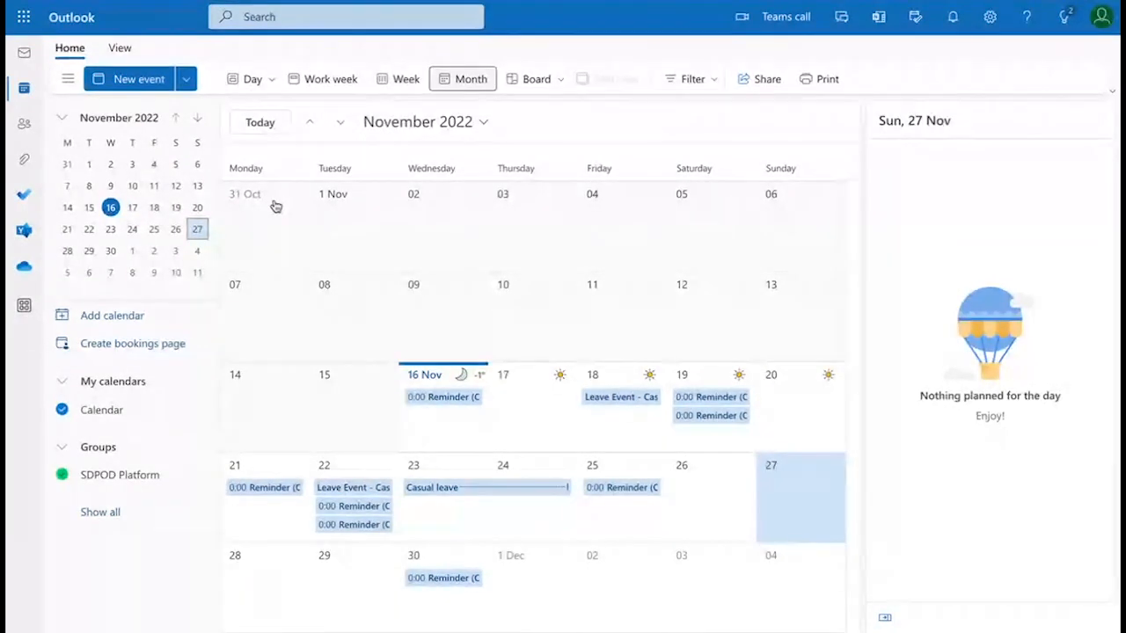
Draft an all-day Outlook event titled "Long vacation!!!!" for 27/11/2022 with the Away status, and discard it without saving
click(147, 84)
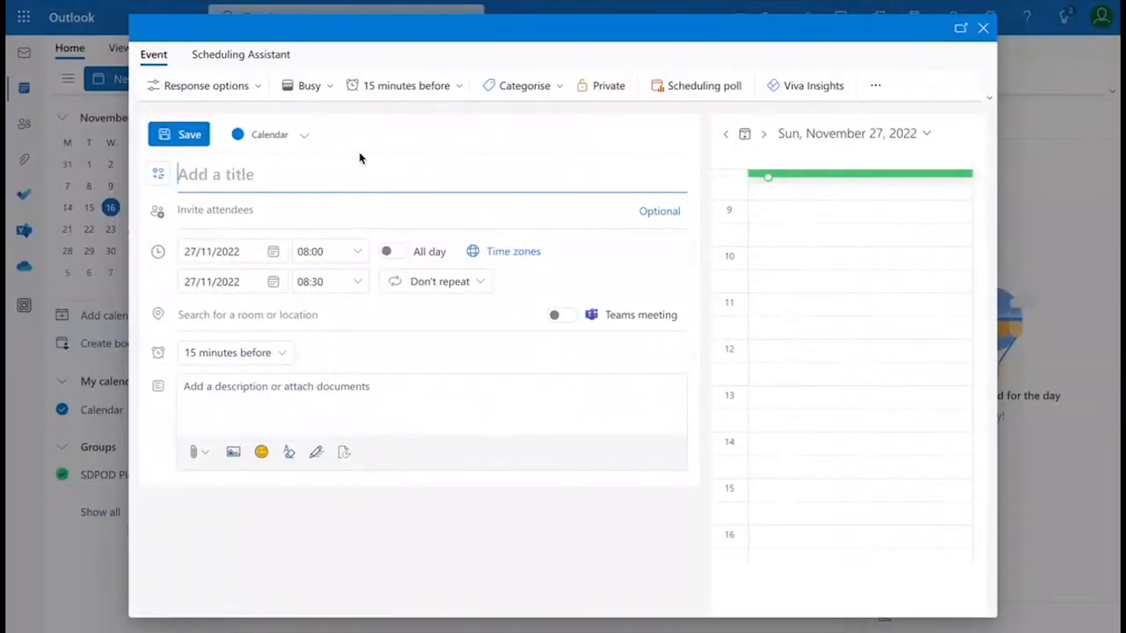
click(387, 251)
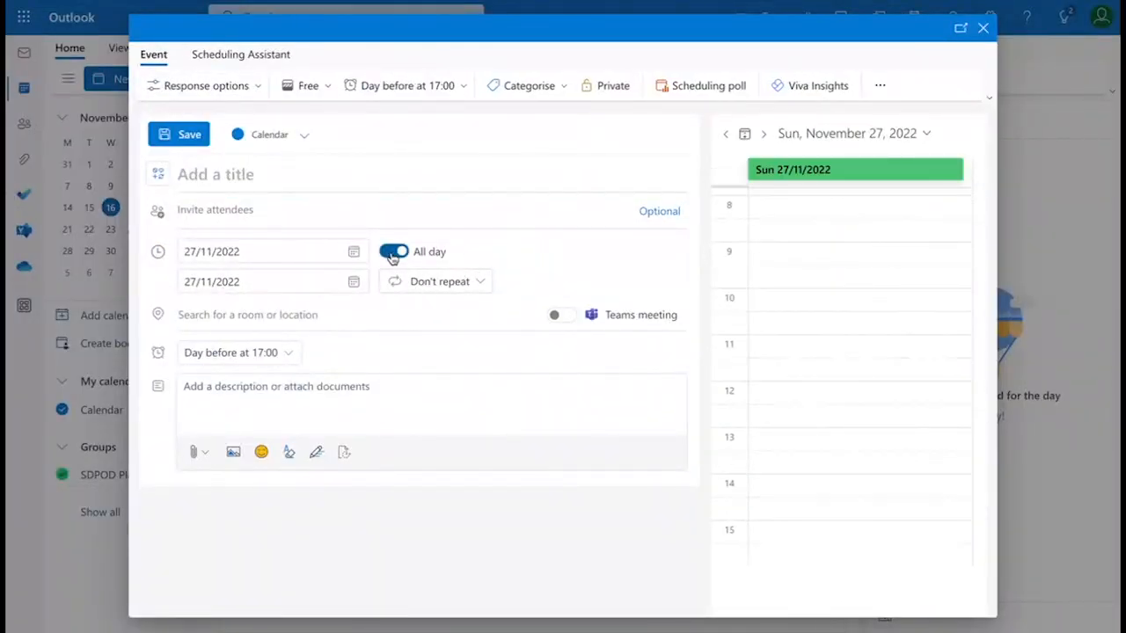
click(314, 87)
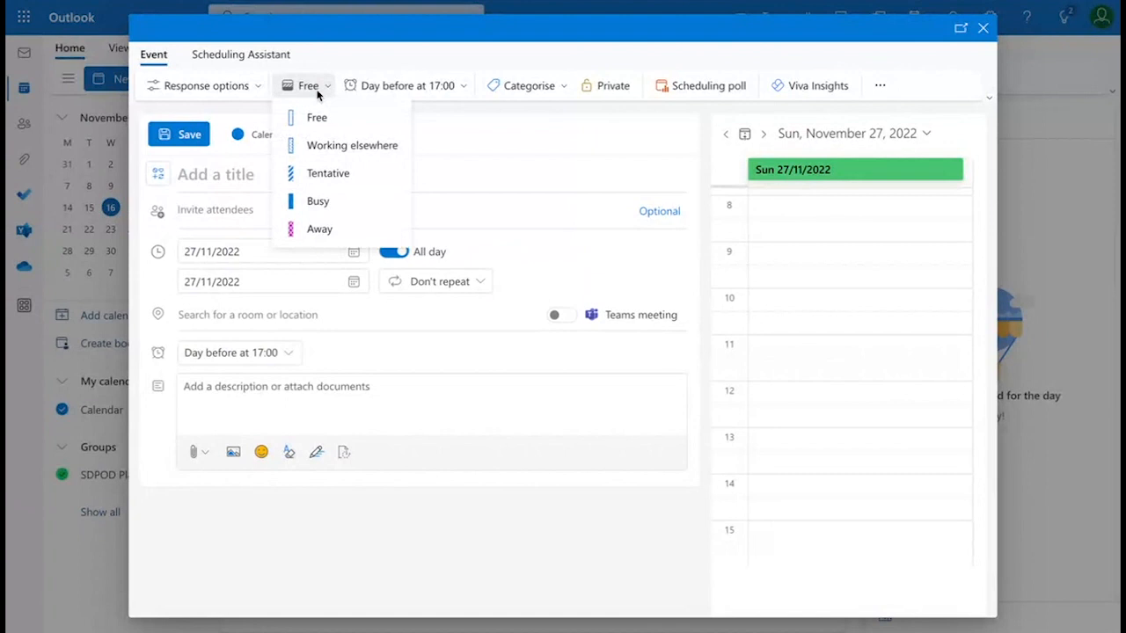
click(321, 230)
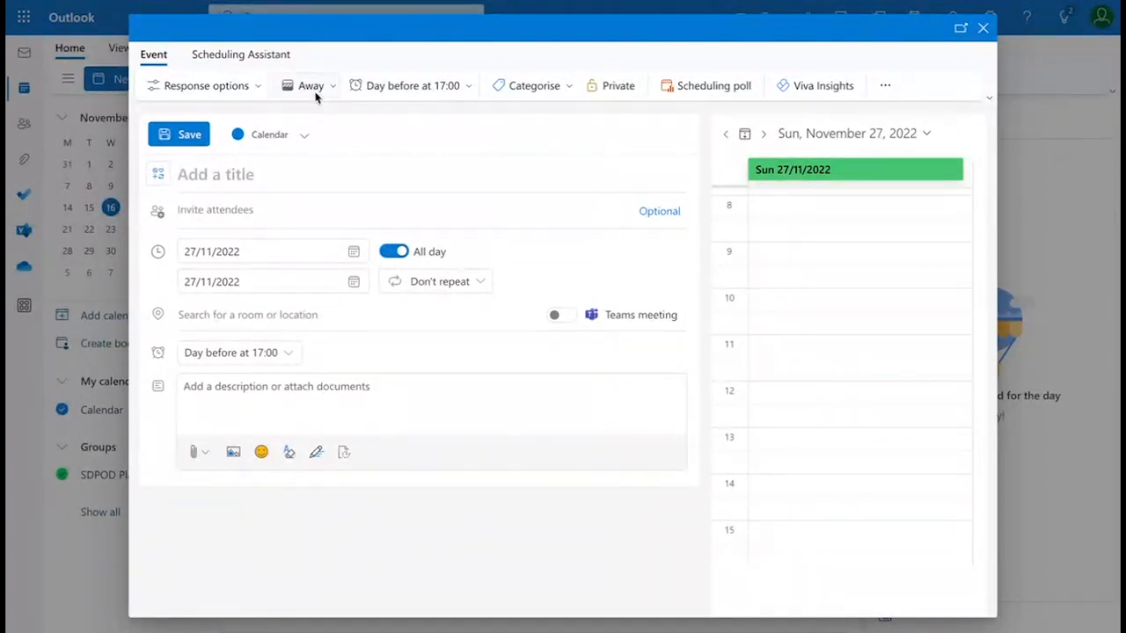
click(228, 178)
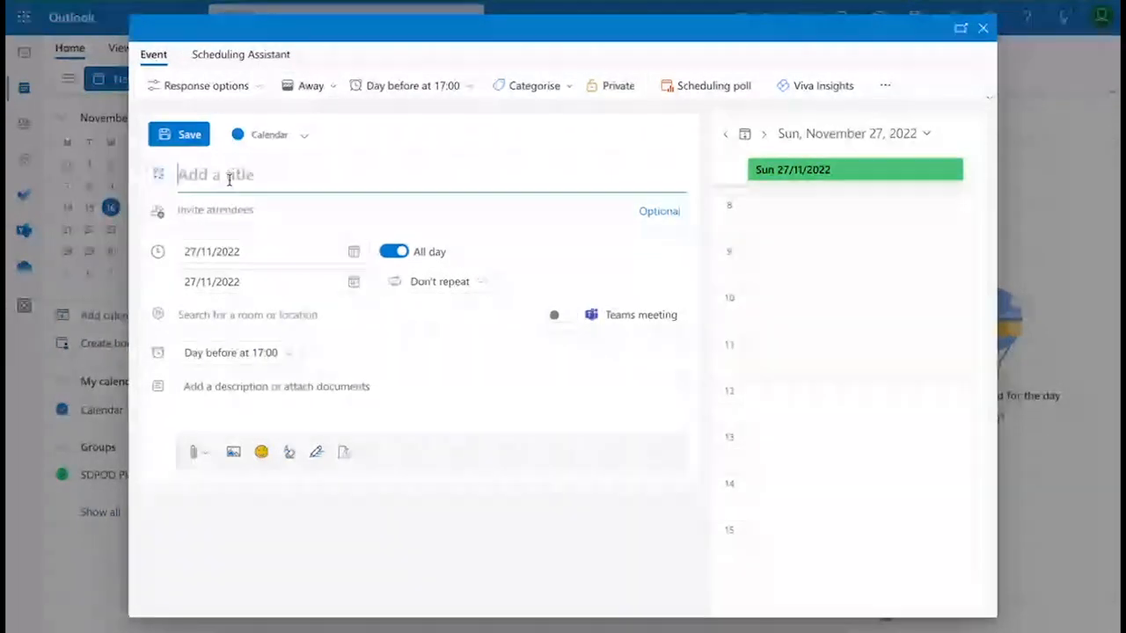
text(Long )
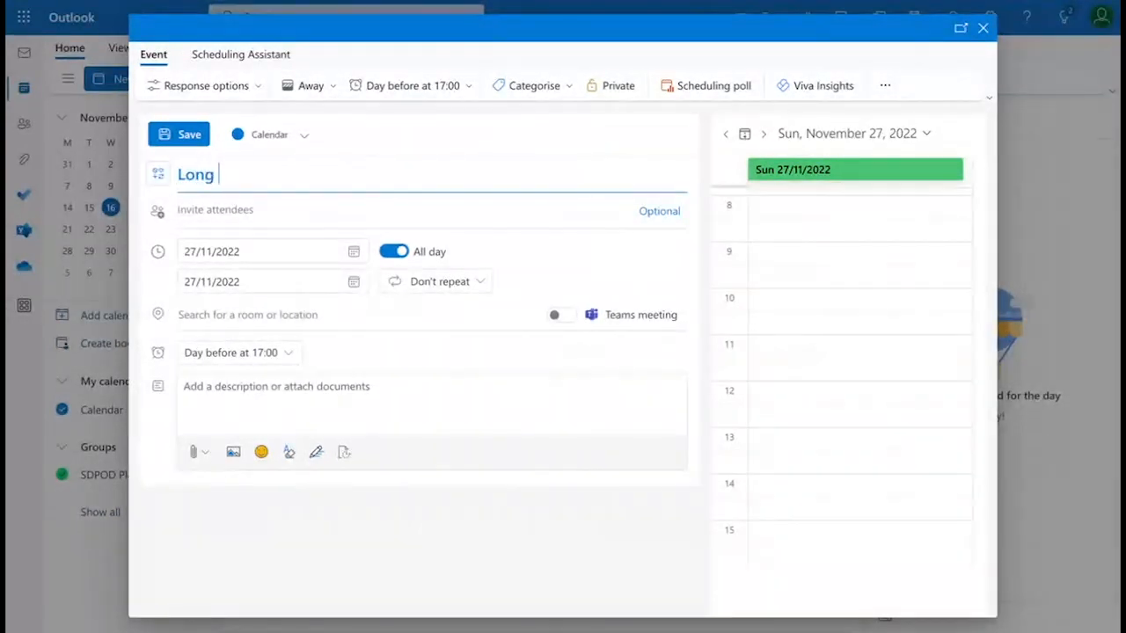
text(vacation)
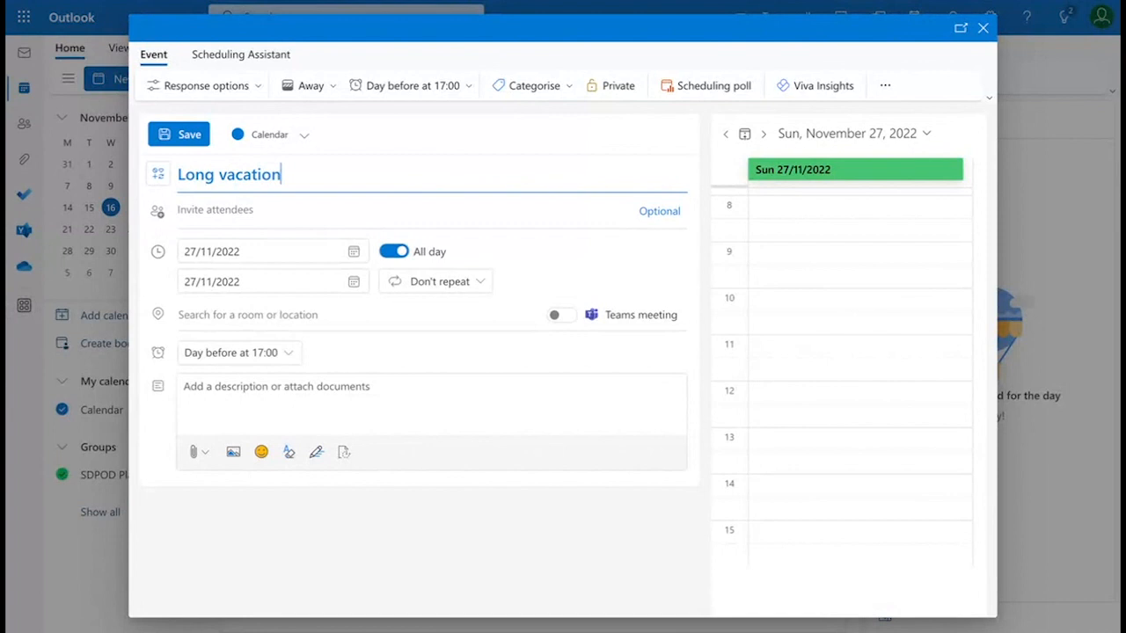
text(!!!!)
click(983, 28)
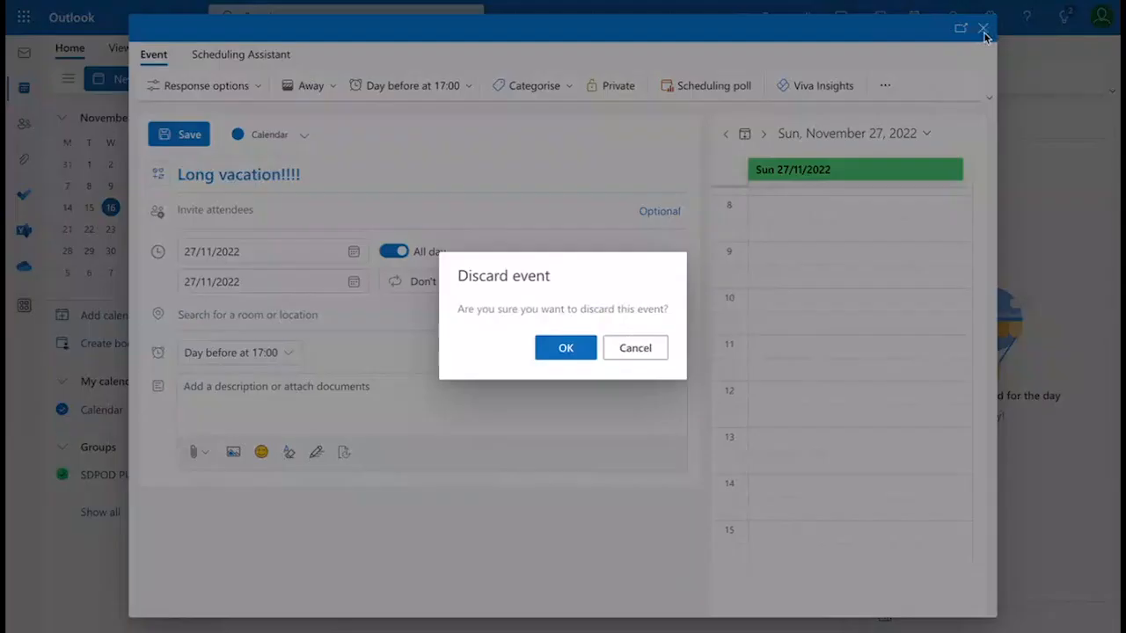
click(568, 349)
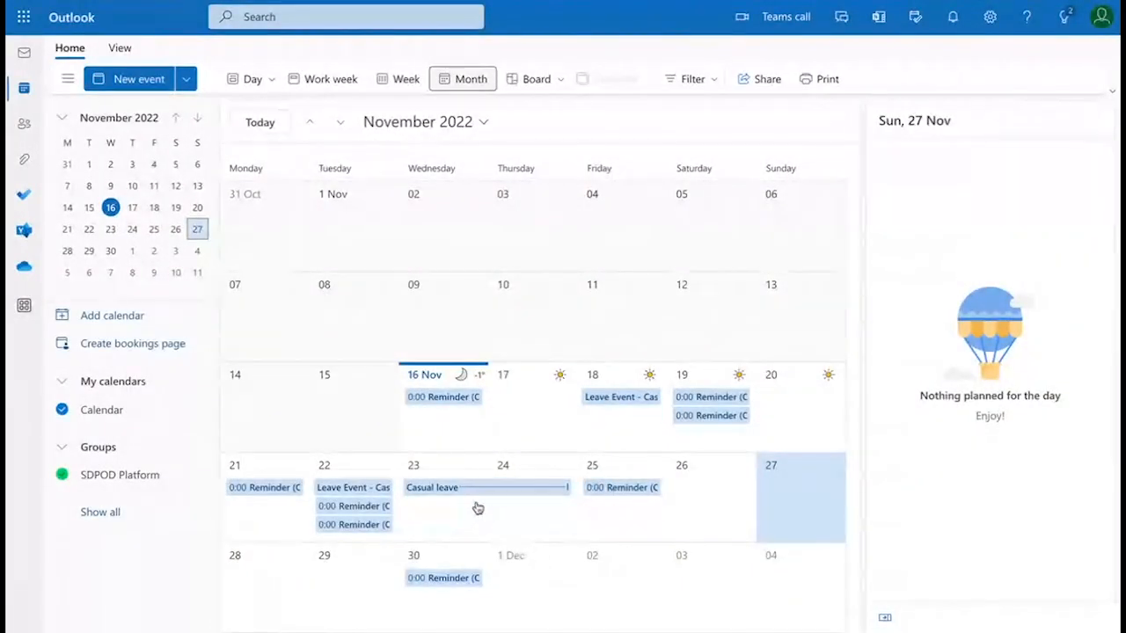
Compare the Outlook casual leave on 23–24 November with the ServiceDesk Plus scheduler and the Tech Availability Chart
click(431, 491)
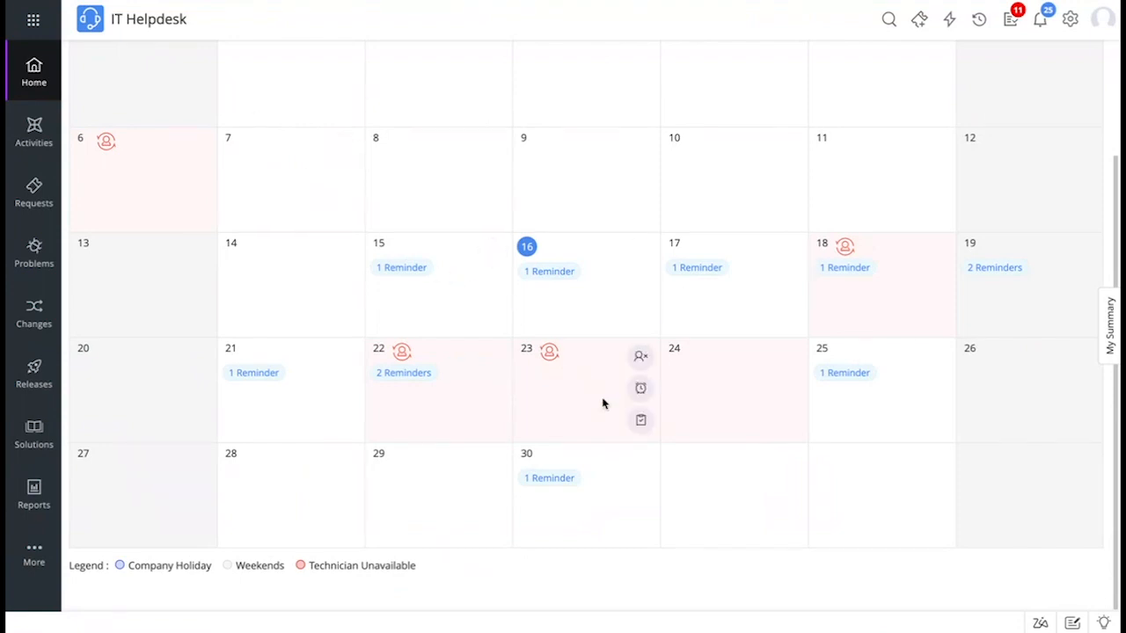
scroll(602, 404, up, 2)
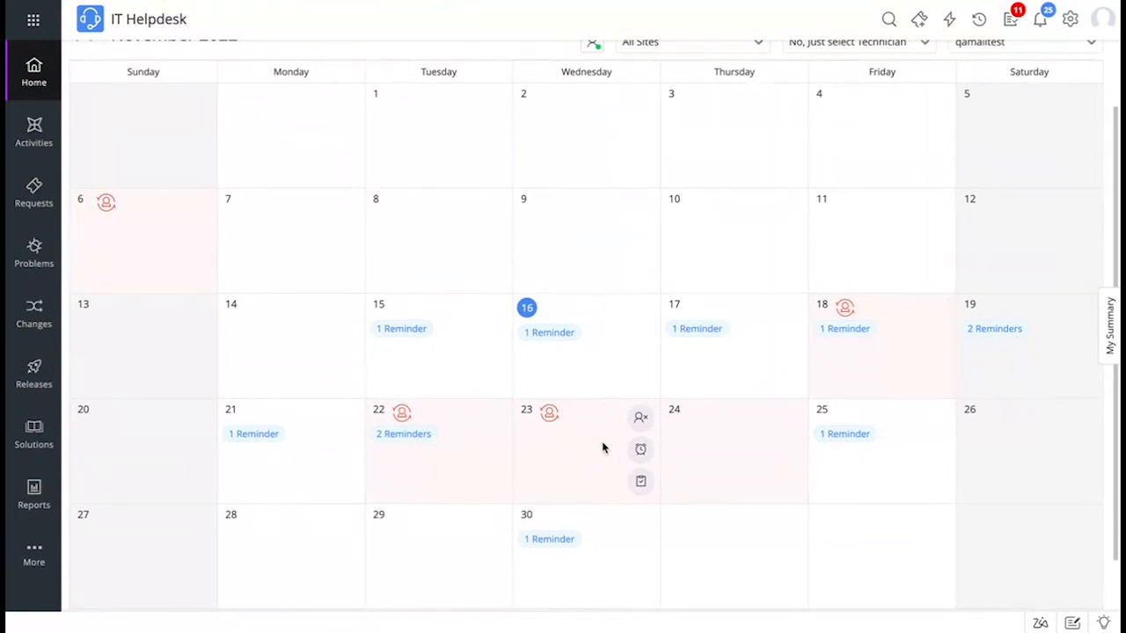
scroll(603, 448, up, 2)
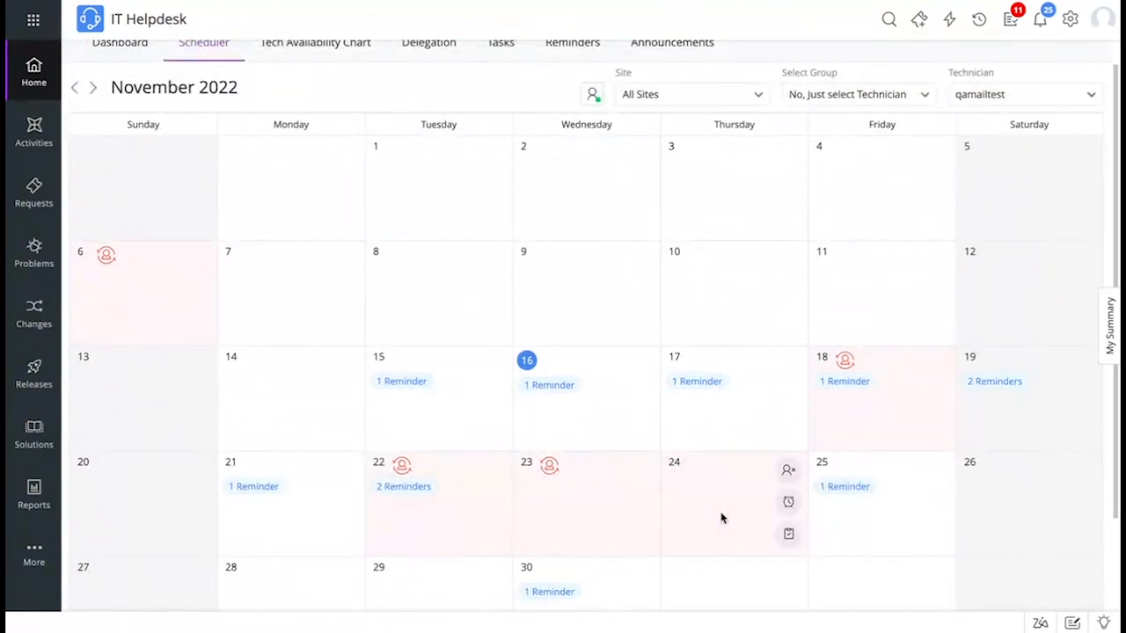
scroll(589, 415, up, 1)
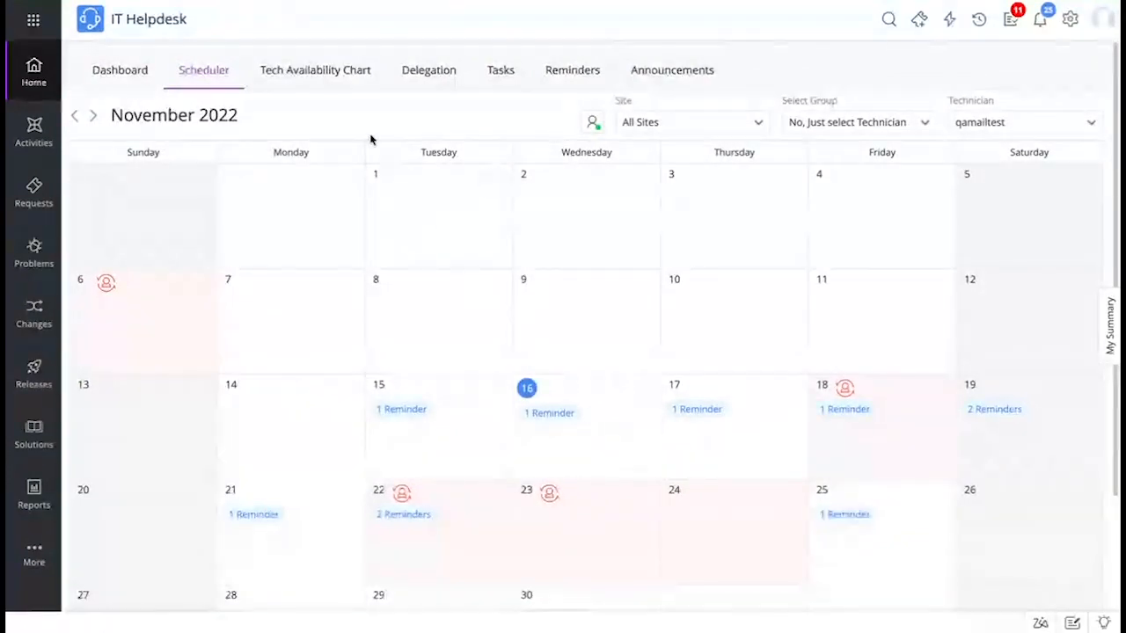
click(325, 80)
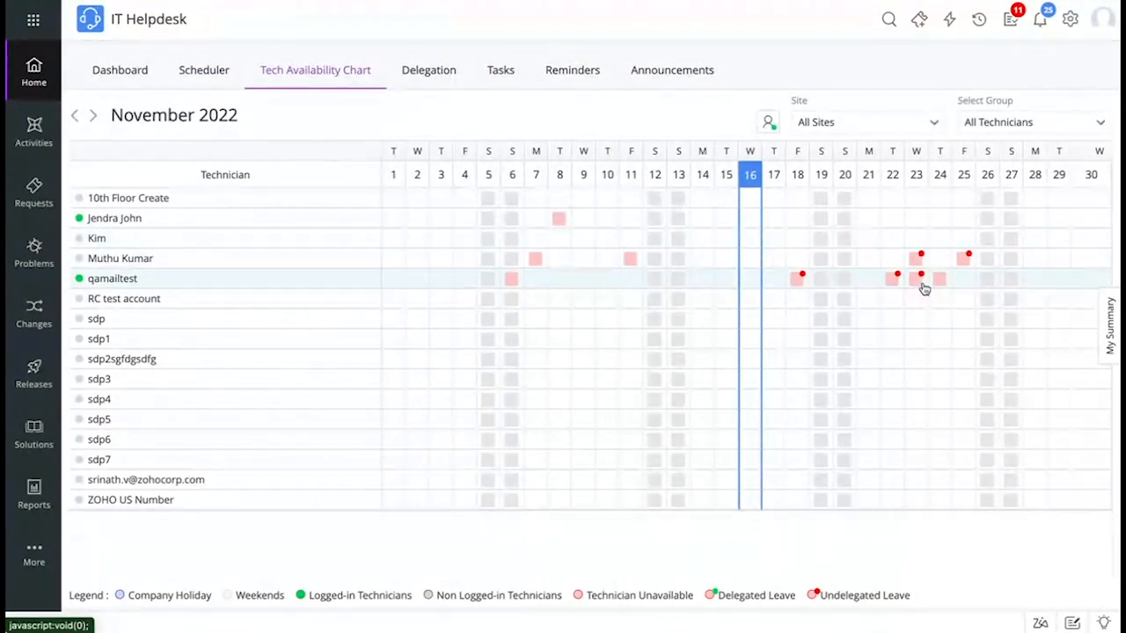
mouse_move(920, 286)
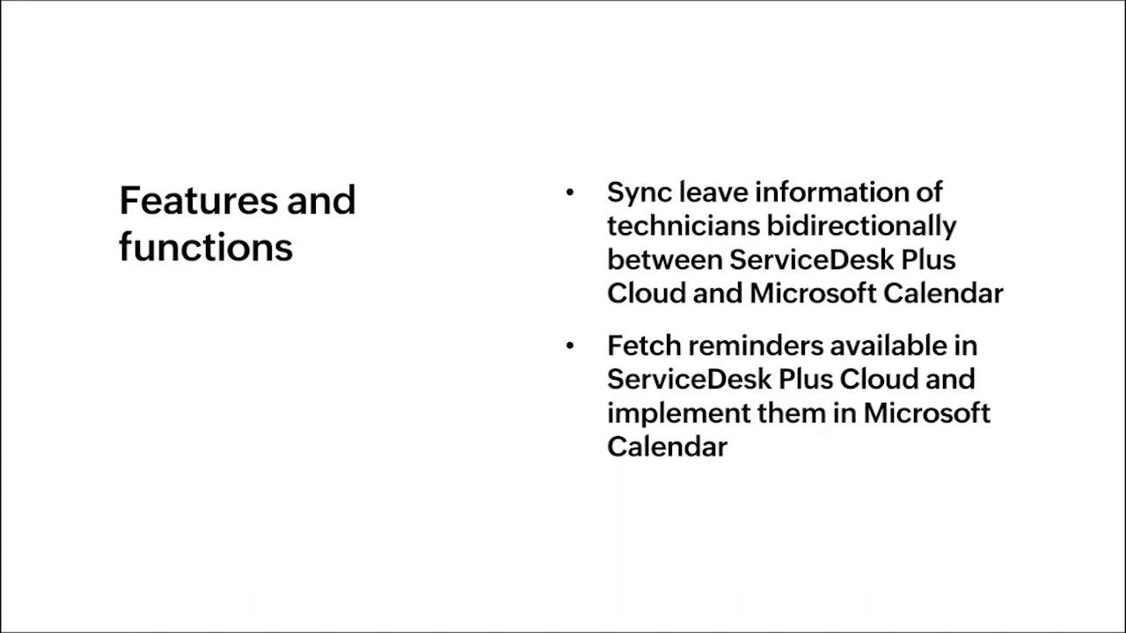
click(942, 575)
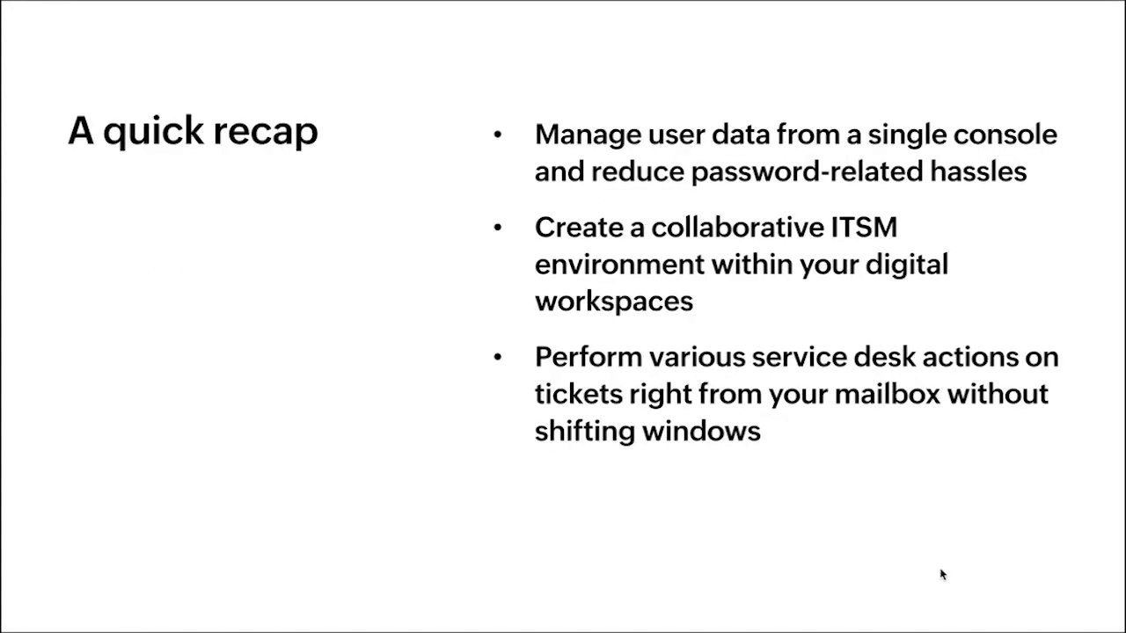